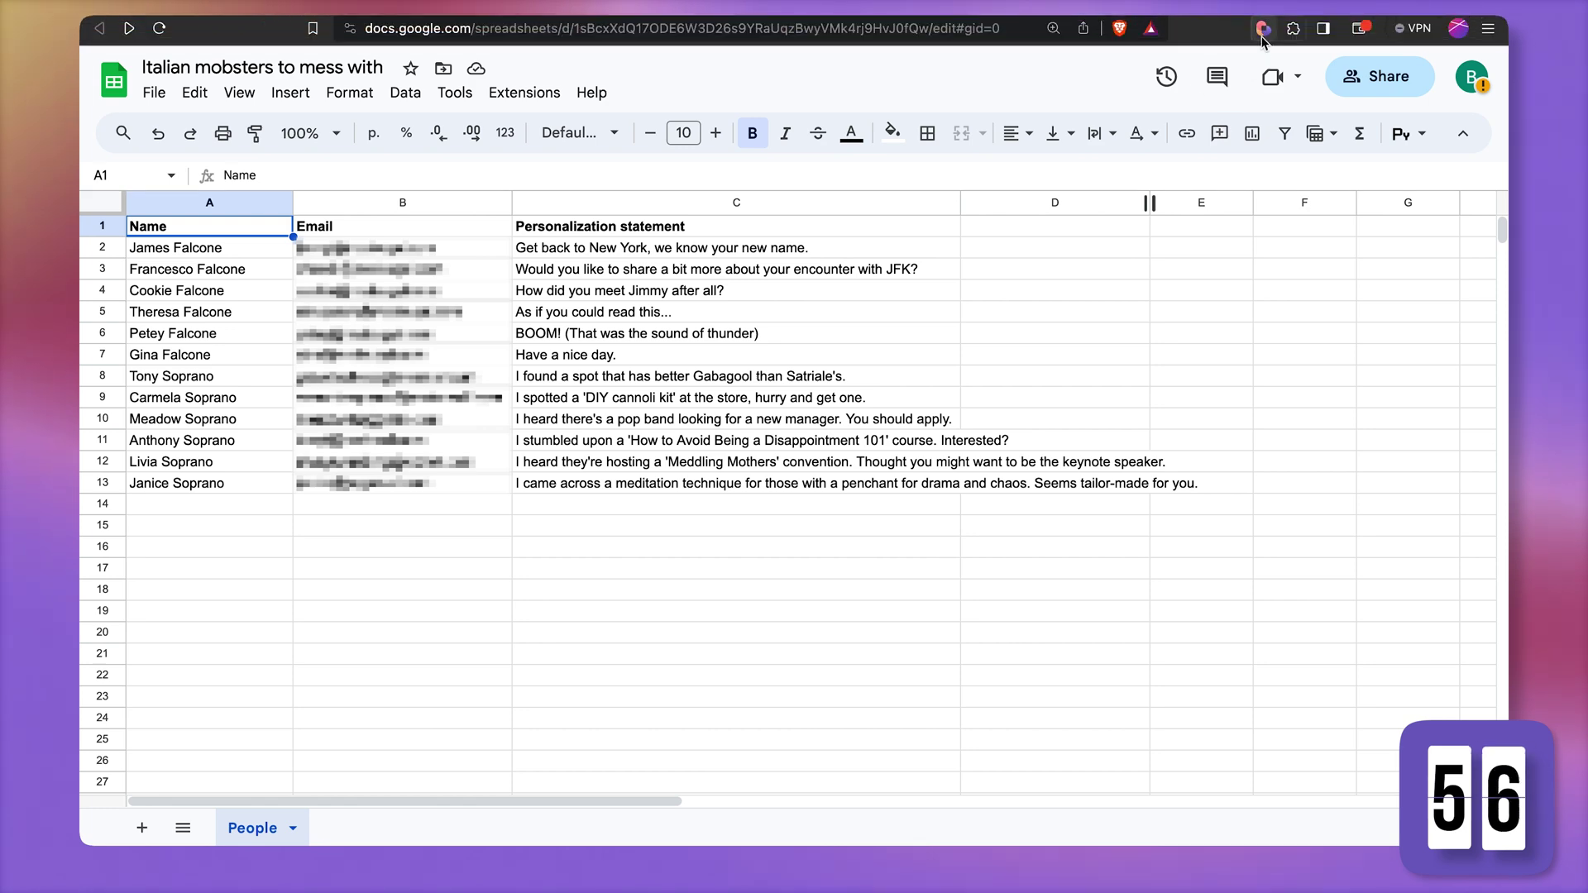
Start a new Bardeen playbook and show the Google Sheets actions
{"action": "left_click", "coordinate": [1263, 30]}
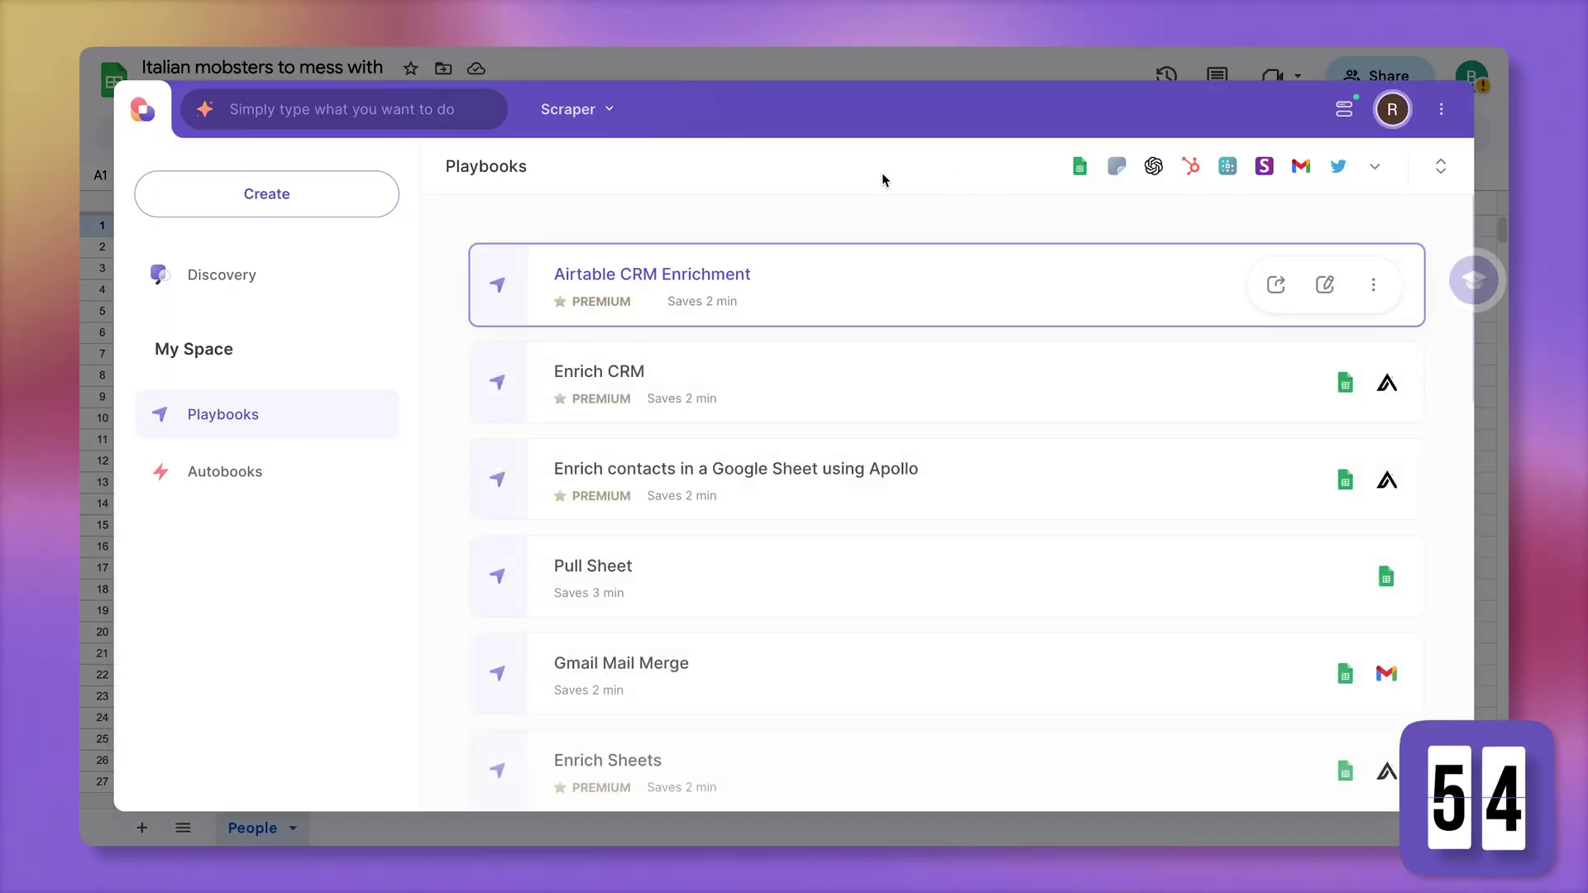
{"action": "left_click", "coordinate": [287, 193]}
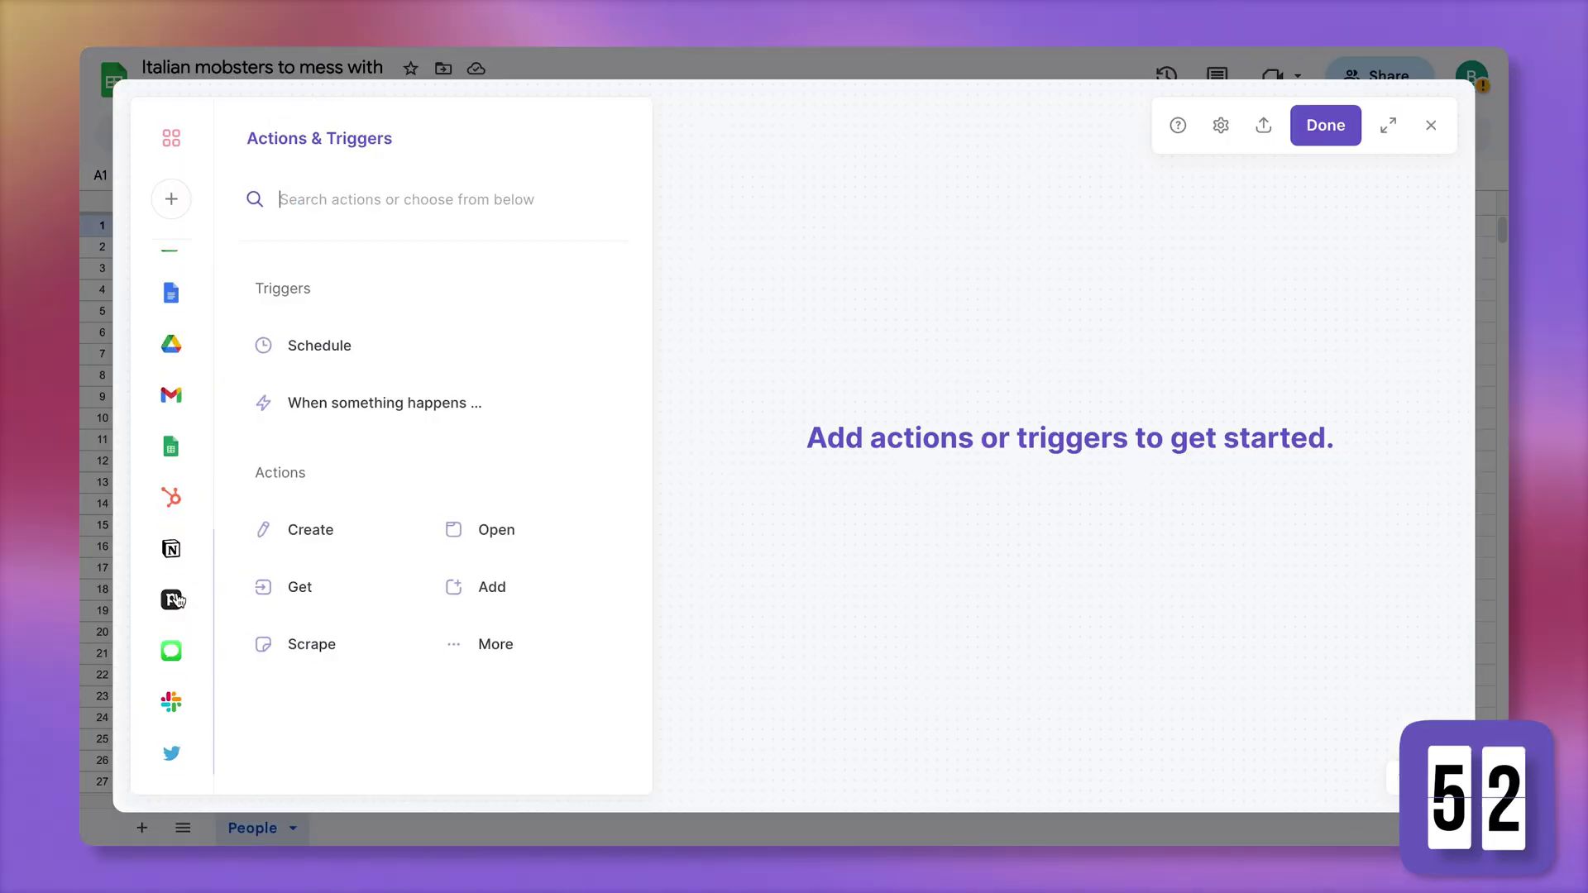
{"action": "left_click", "coordinate": [171, 441]}
{"action": "scroll", "coordinate": [414, 560], "scroll_direction": "down", "scroll_amount": 3}
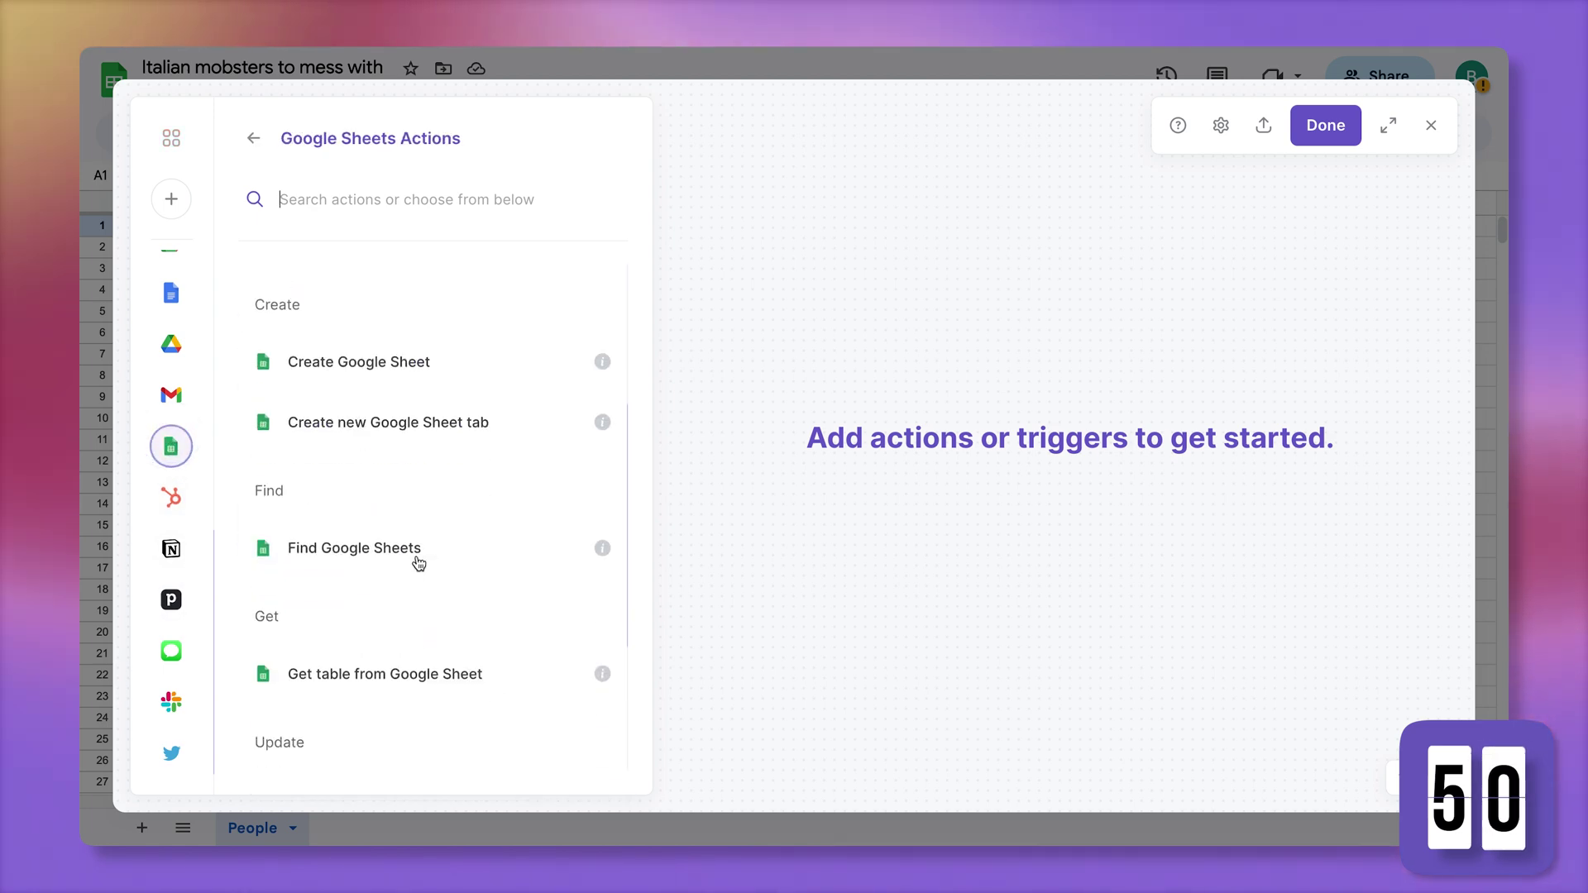
Add a Get table step reading the People tab of the 'Italian mobsters to mess with' sheet
{"action": "left_click", "coordinate": [436, 673]}
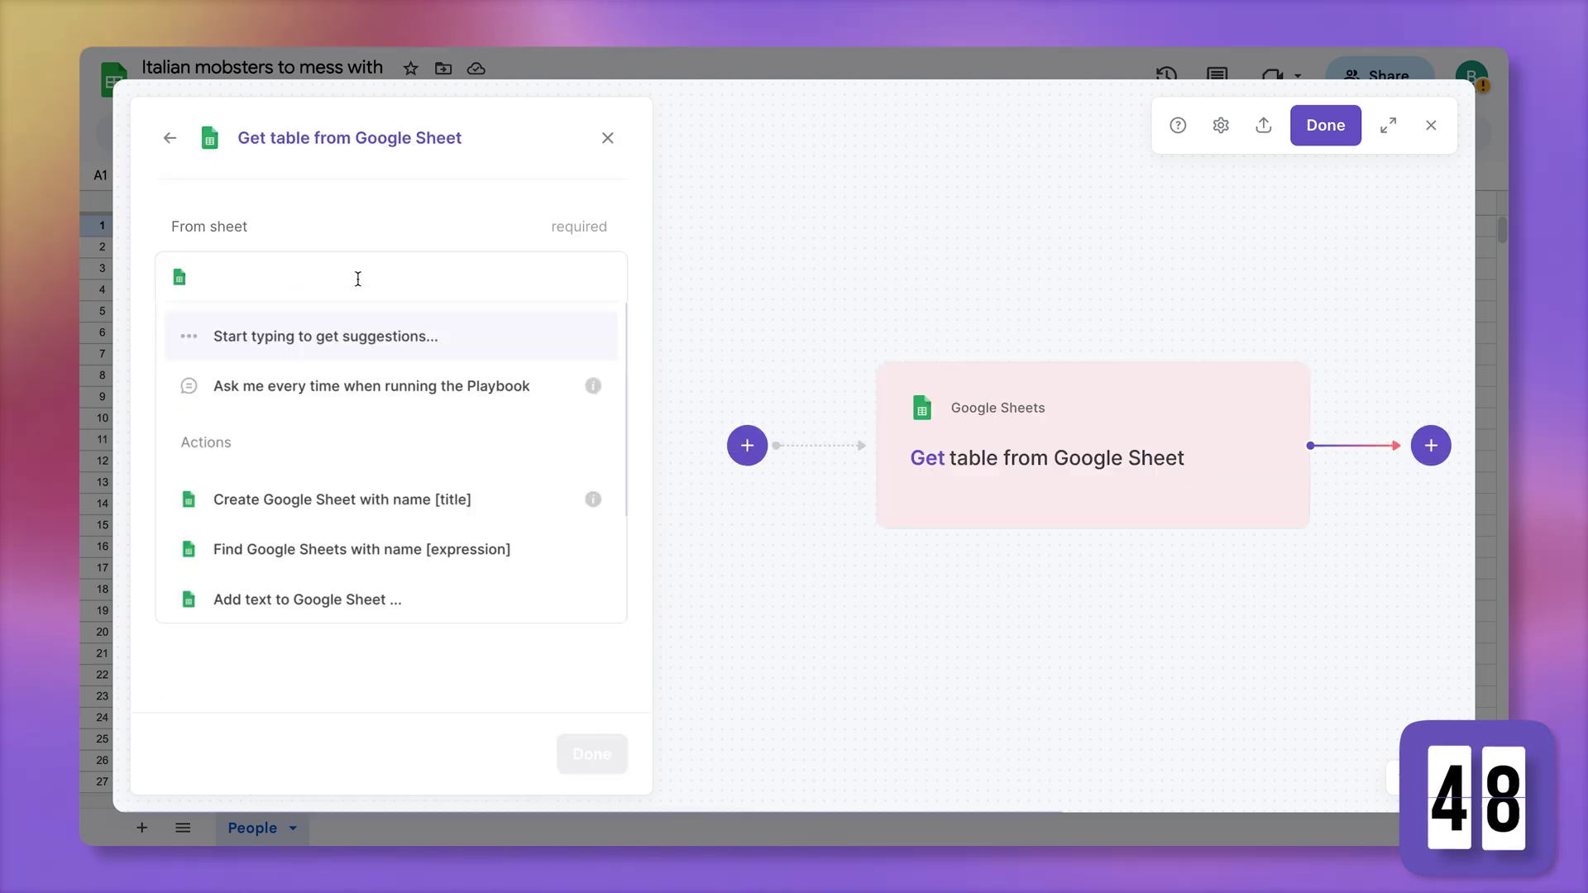
{"action": "type", "text": "ital"}
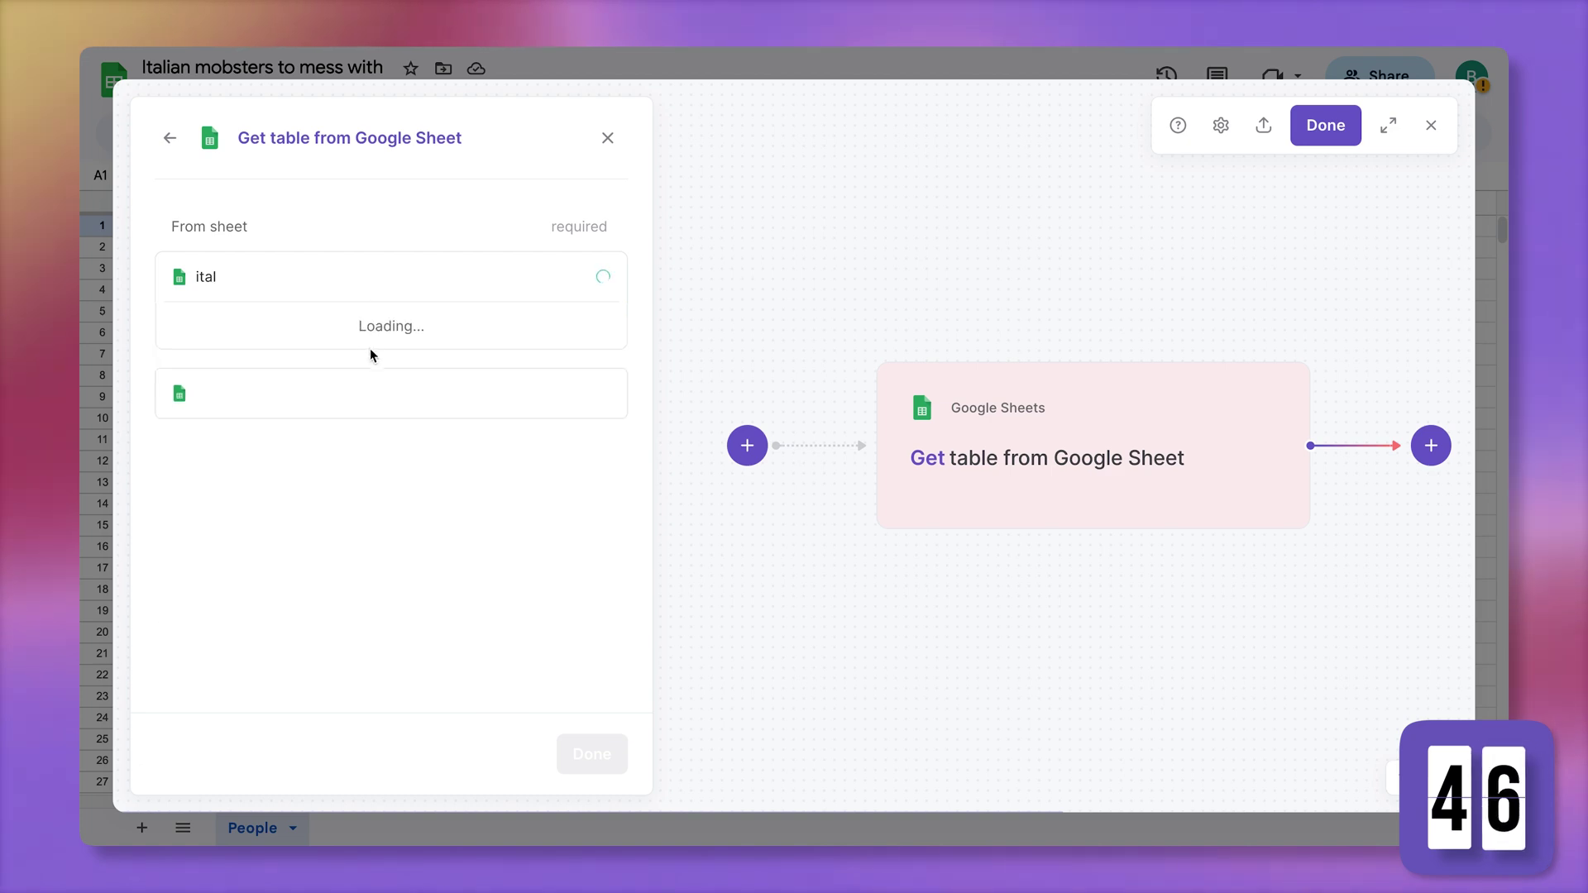
{"action": "left_click", "coordinate": [372, 347]}
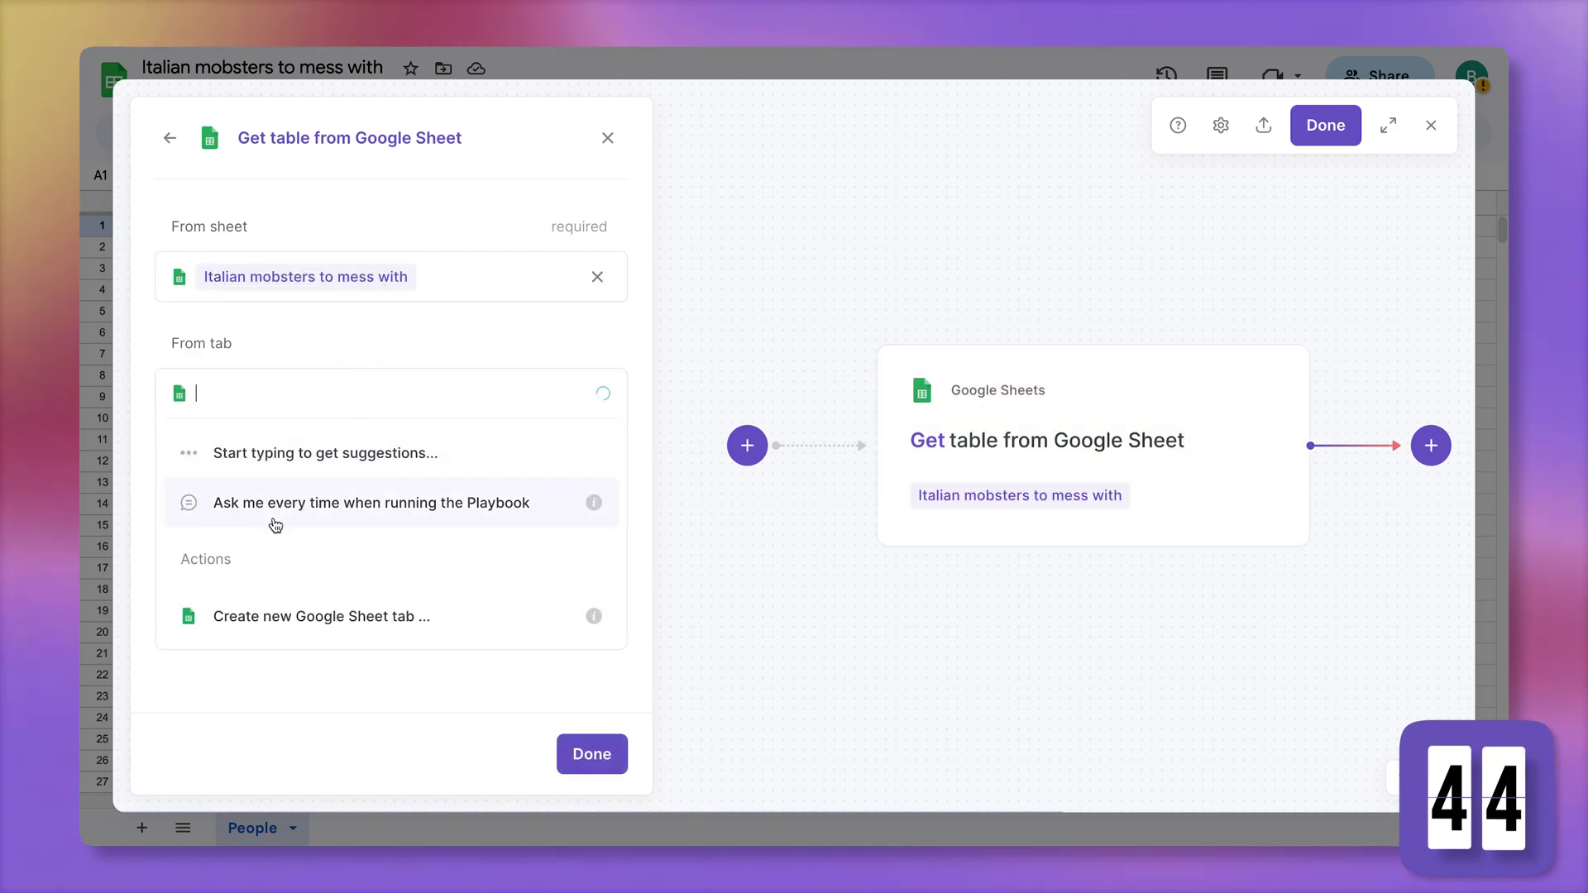
{"action": "left_click", "coordinate": [249, 553]}
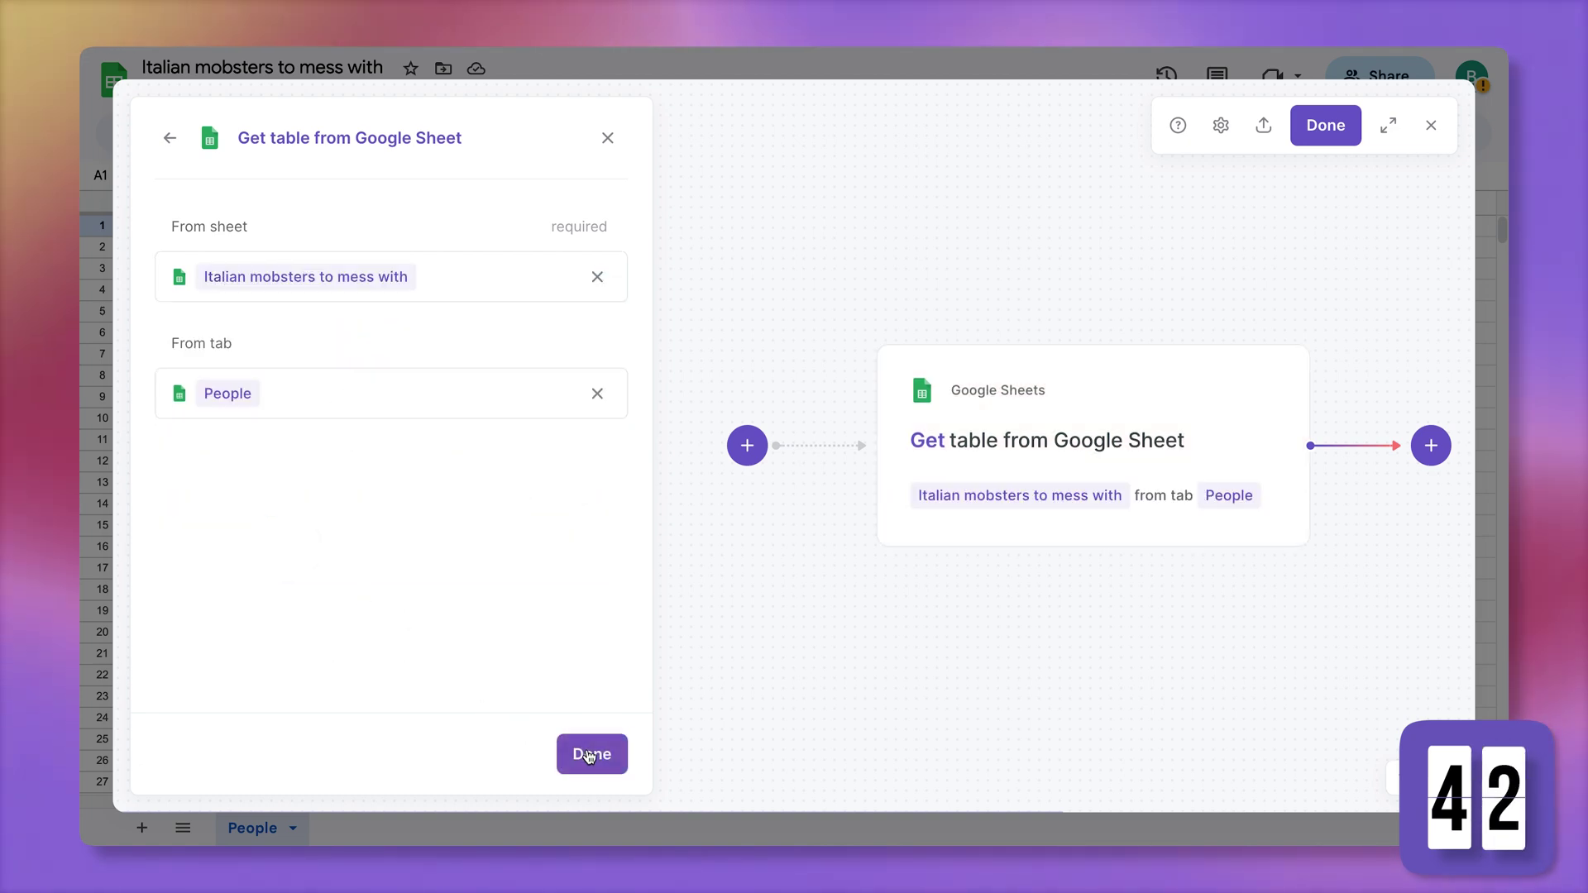
{"action": "left_click", "coordinate": [592, 754]}
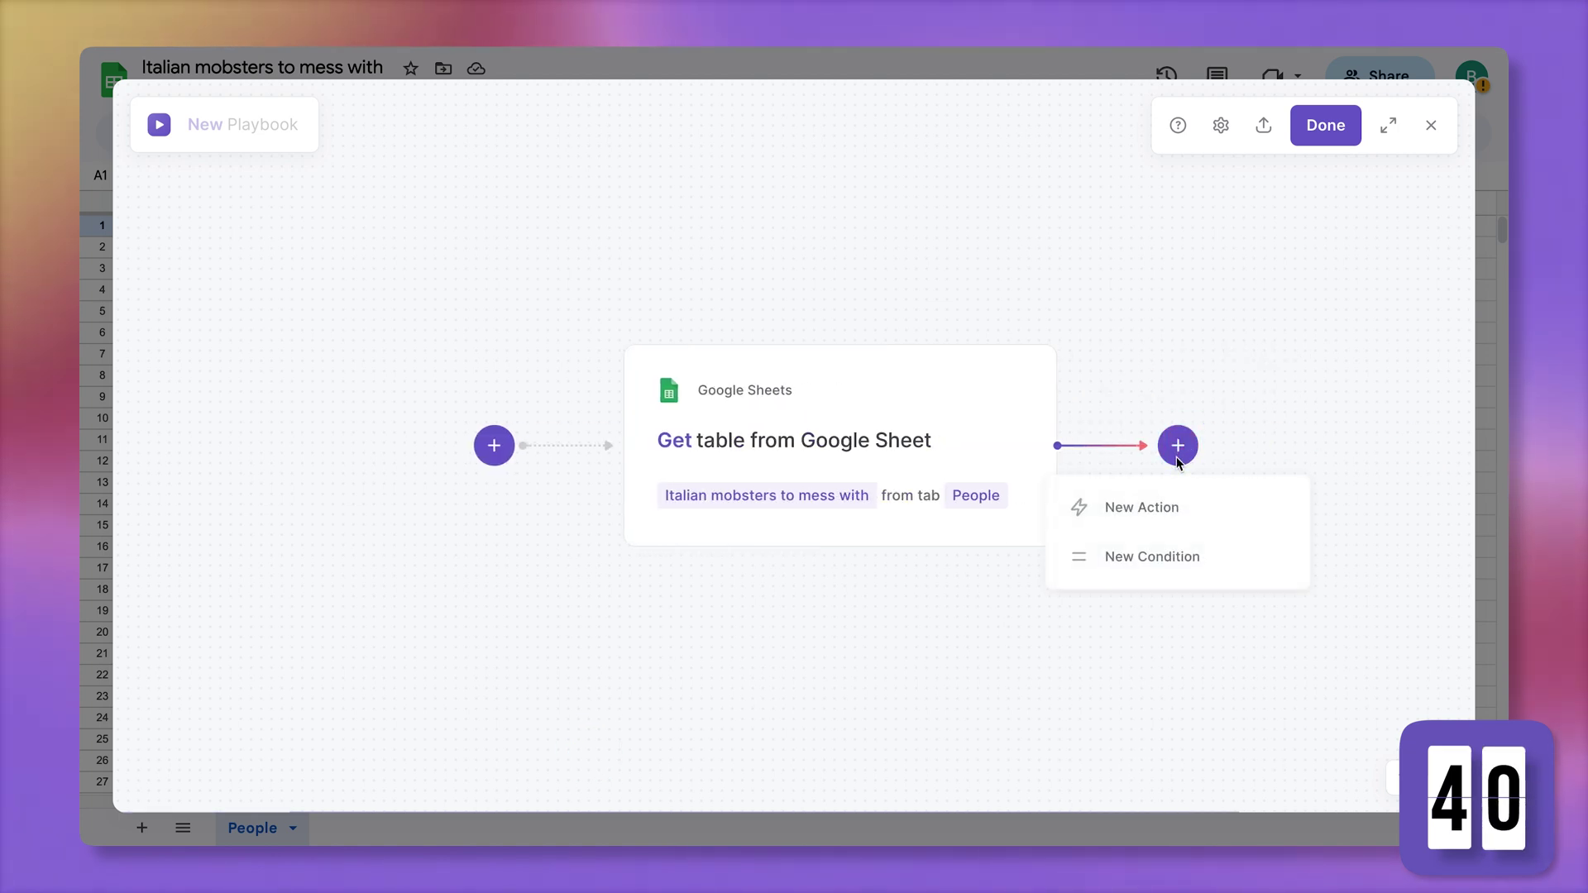
{"action": "left_click", "coordinate": [1178, 497]}
Add a Gmail Send email step addressed to the sheet table's Email column
{"action": "scroll", "coordinate": [191, 672], "scroll_direction": "down", "scroll_amount": 8}
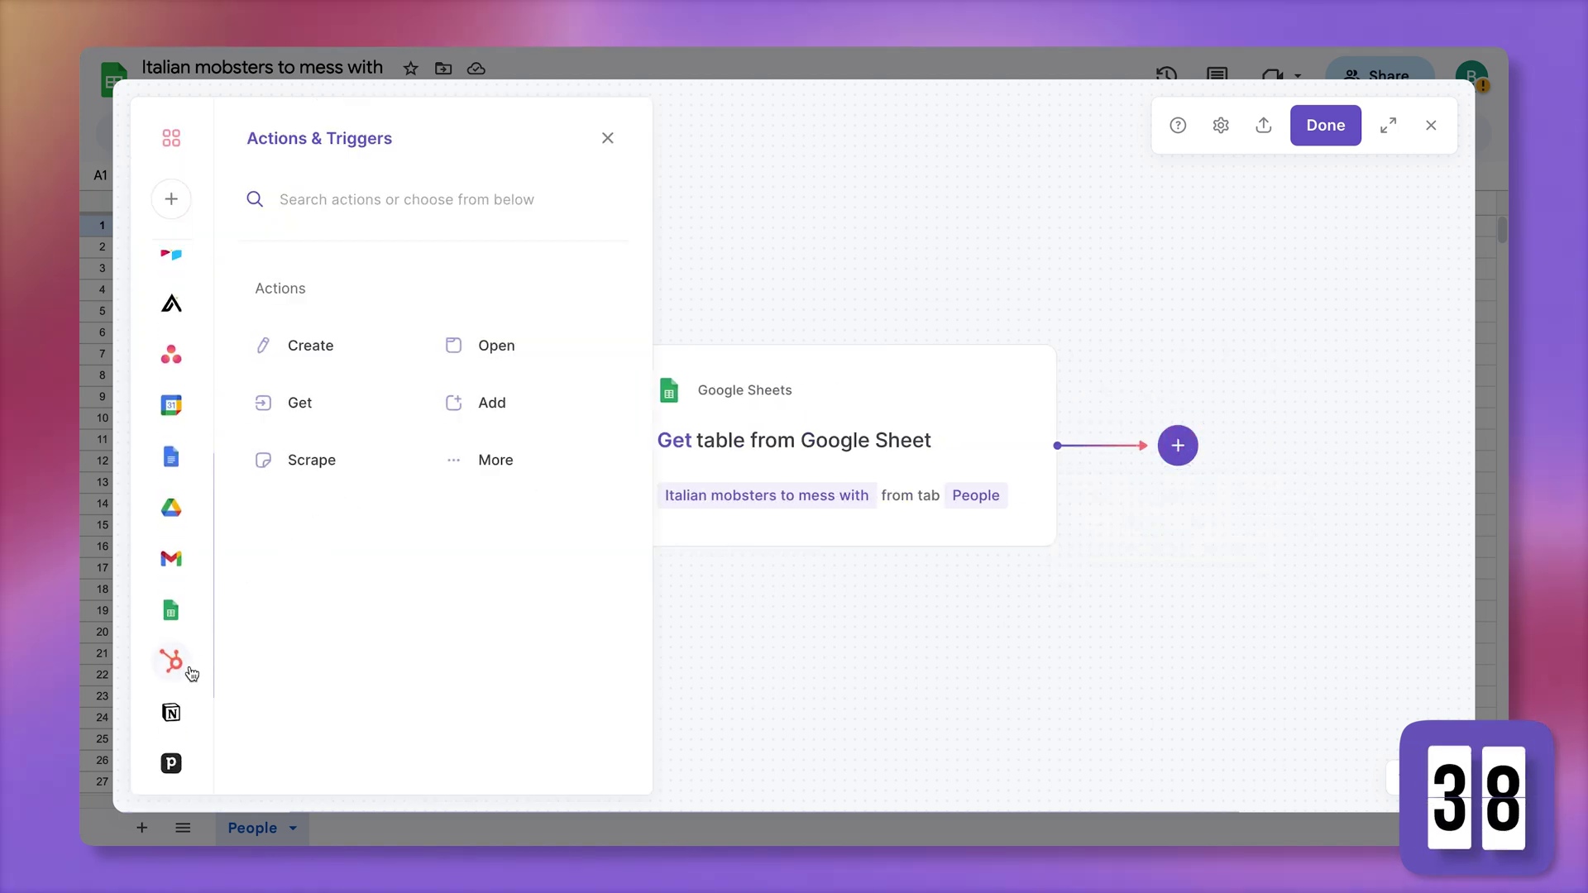
{"action": "scroll", "coordinate": [290, 556], "scroll_direction": "down", "scroll_amount": 5}
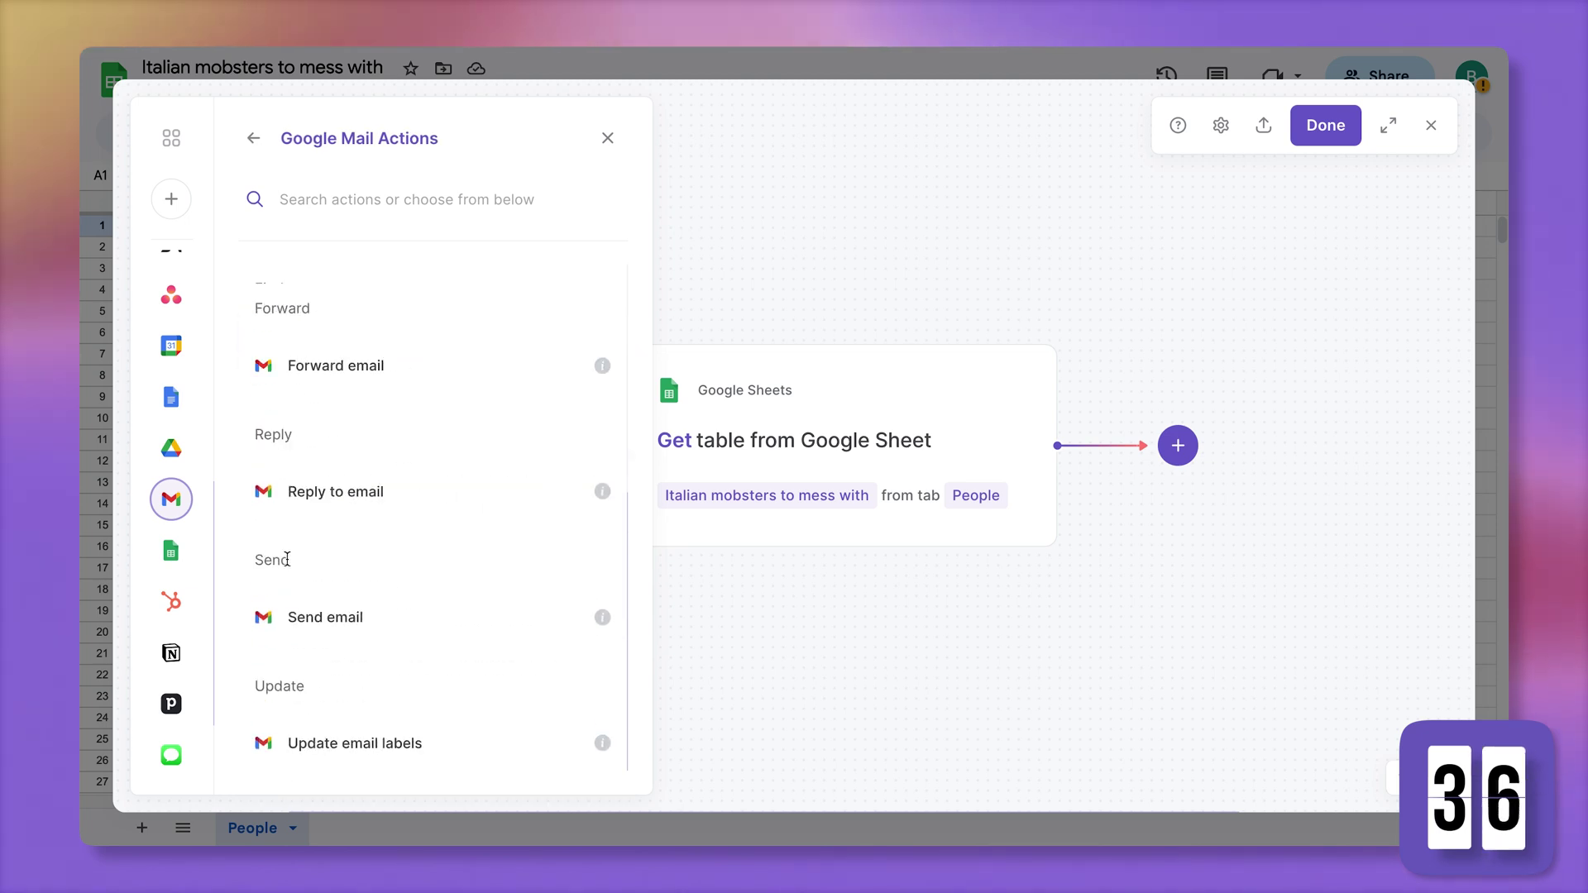
{"action": "left_click", "coordinate": [335, 620]}
{"action": "left_click", "coordinate": [315, 273]}
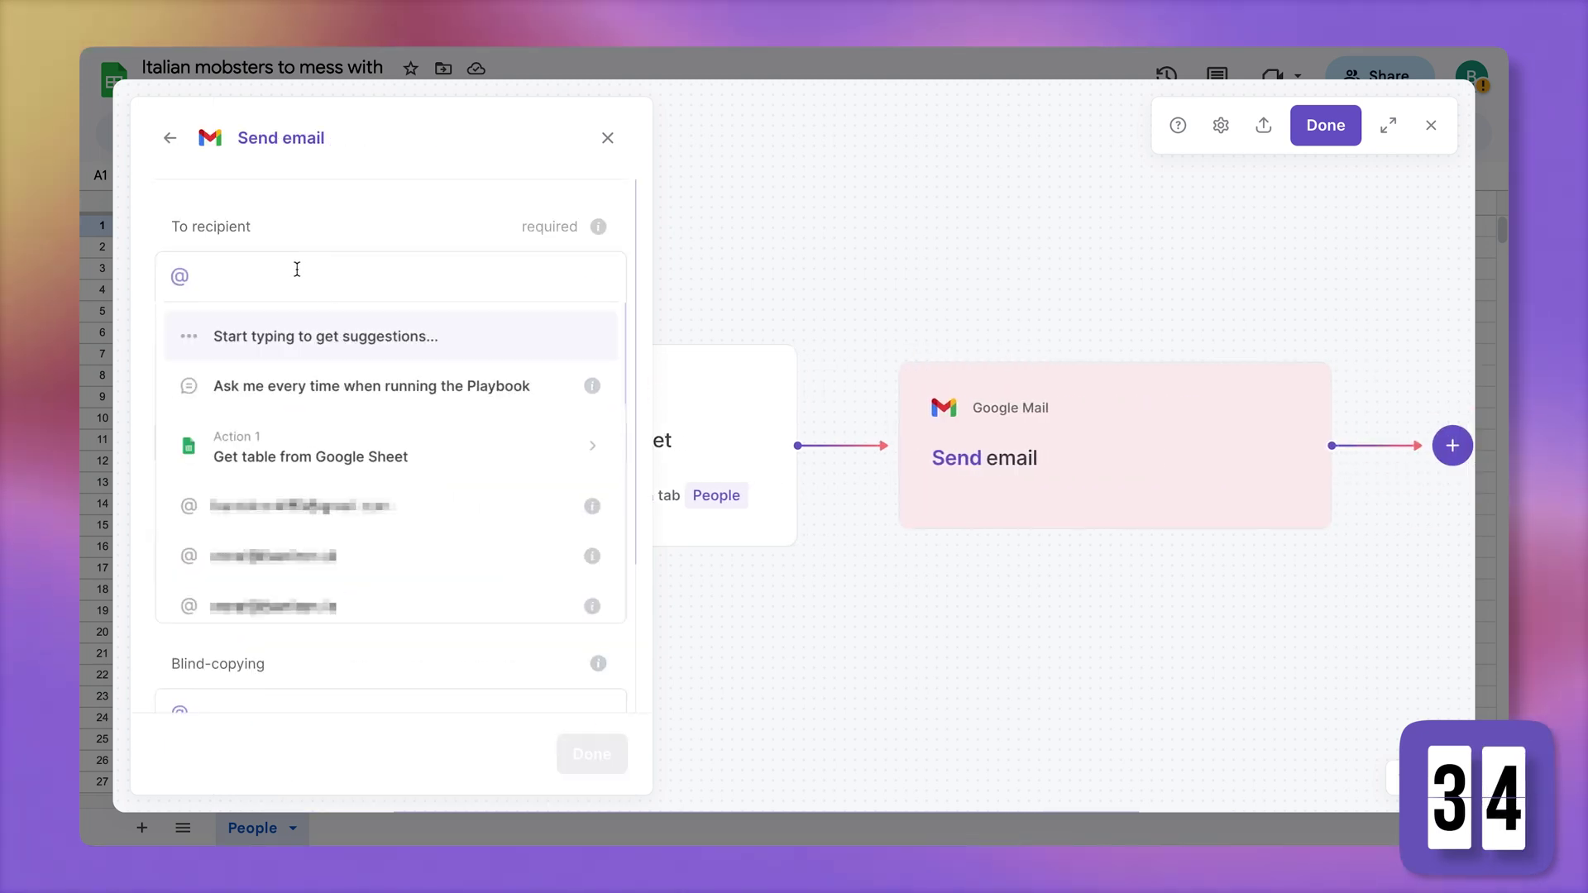
{"action": "left_click", "coordinate": [335, 438]}
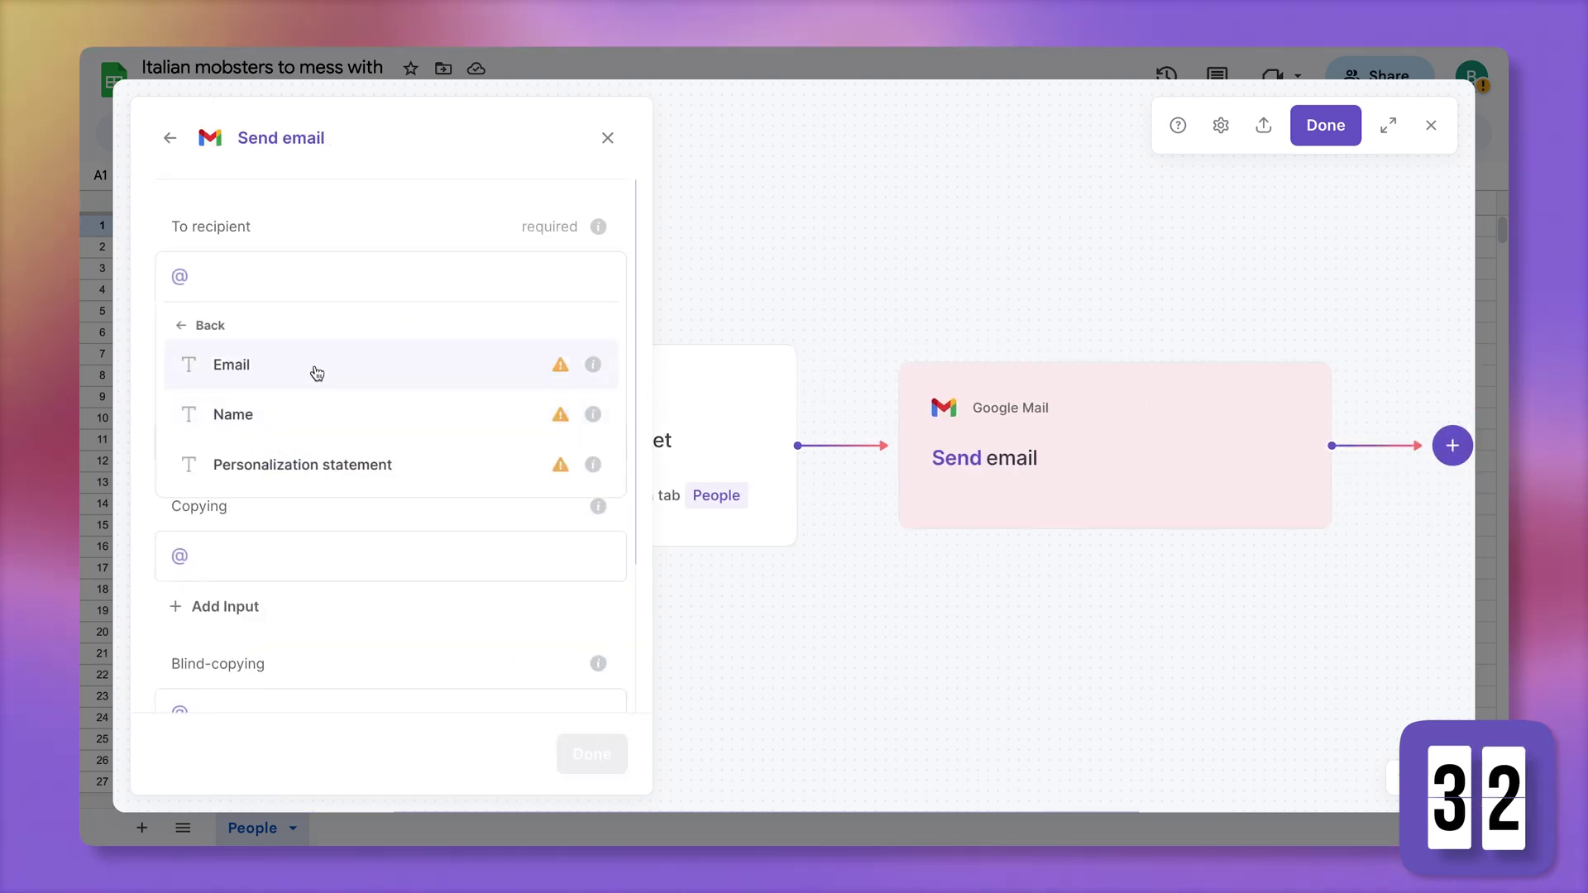
{"action": "left_click", "coordinate": [318, 368]}
{"action": "left_click", "coordinate": [787, 534]}
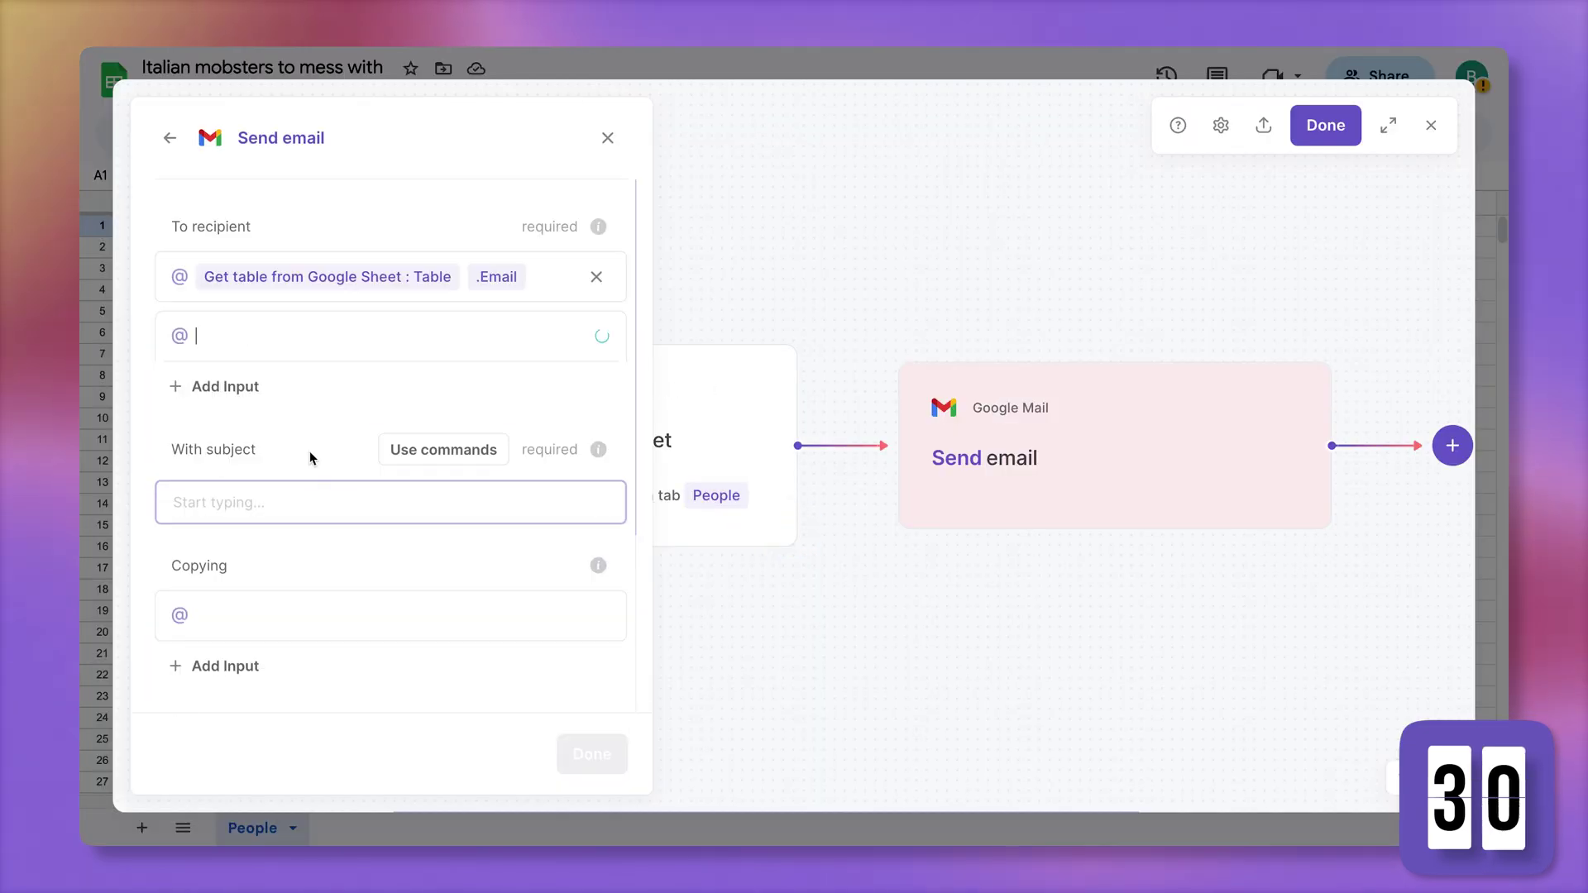
Set the email subject to 'Got something!'
{"action": "scroll", "coordinate": [296, 485], "scroll_direction": "down", "scroll_amount": 3}
{"action": "left_click", "coordinate": [285, 567]}
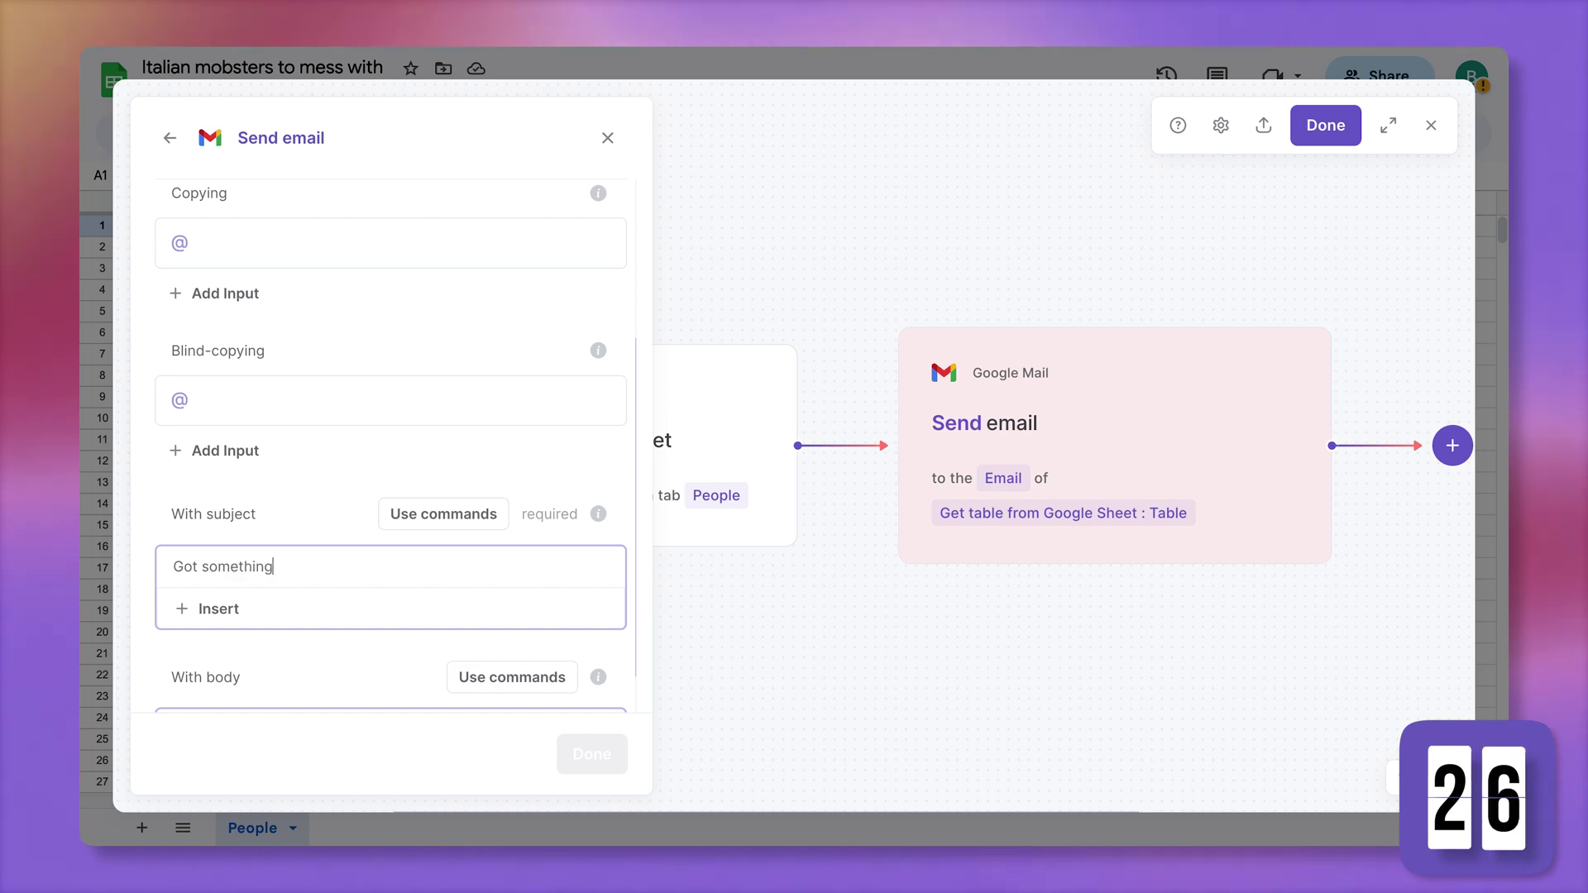
{"action": "type", "text": "Got something!"}
{"action": "scroll", "coordinate": [165, 646], "scroll_direction": "down", "scroll_amount": 1}
Write the body as 'Hey' plus each Name, then the Personalization statement on a new line
{"action": "left_click", "coordinate": [182, 661]}
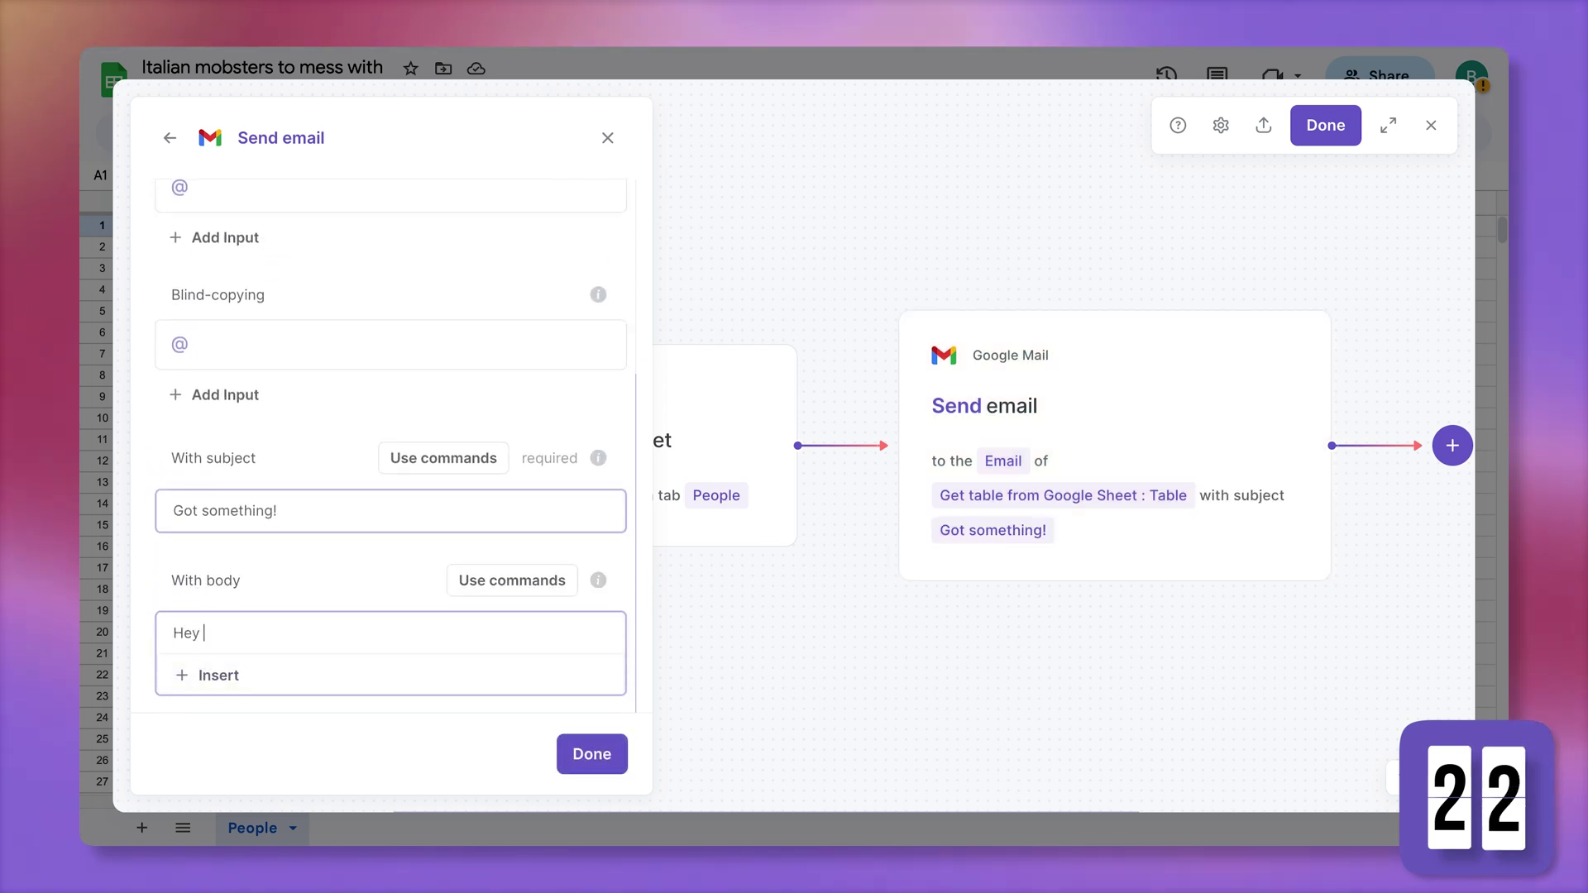
{"action": "left_click", "coordinate": [199, 688]}
{"action": "left_click", "coordinate": [232, 616]}
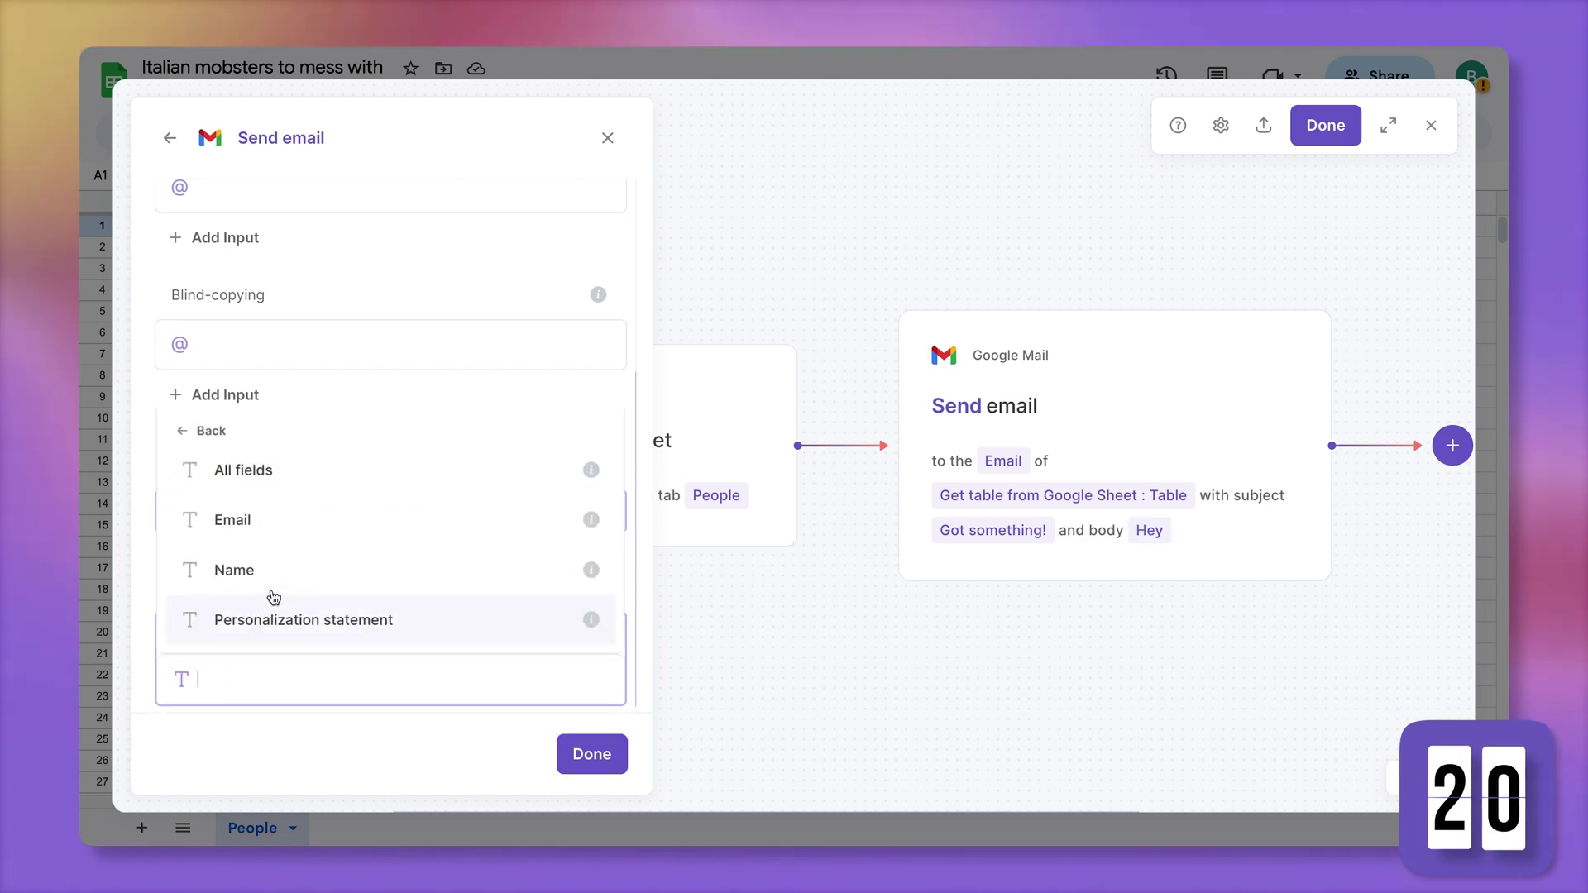
{"action": "left_click", "coordinate": [301, 570]}
{"action": "type", "text": ","}
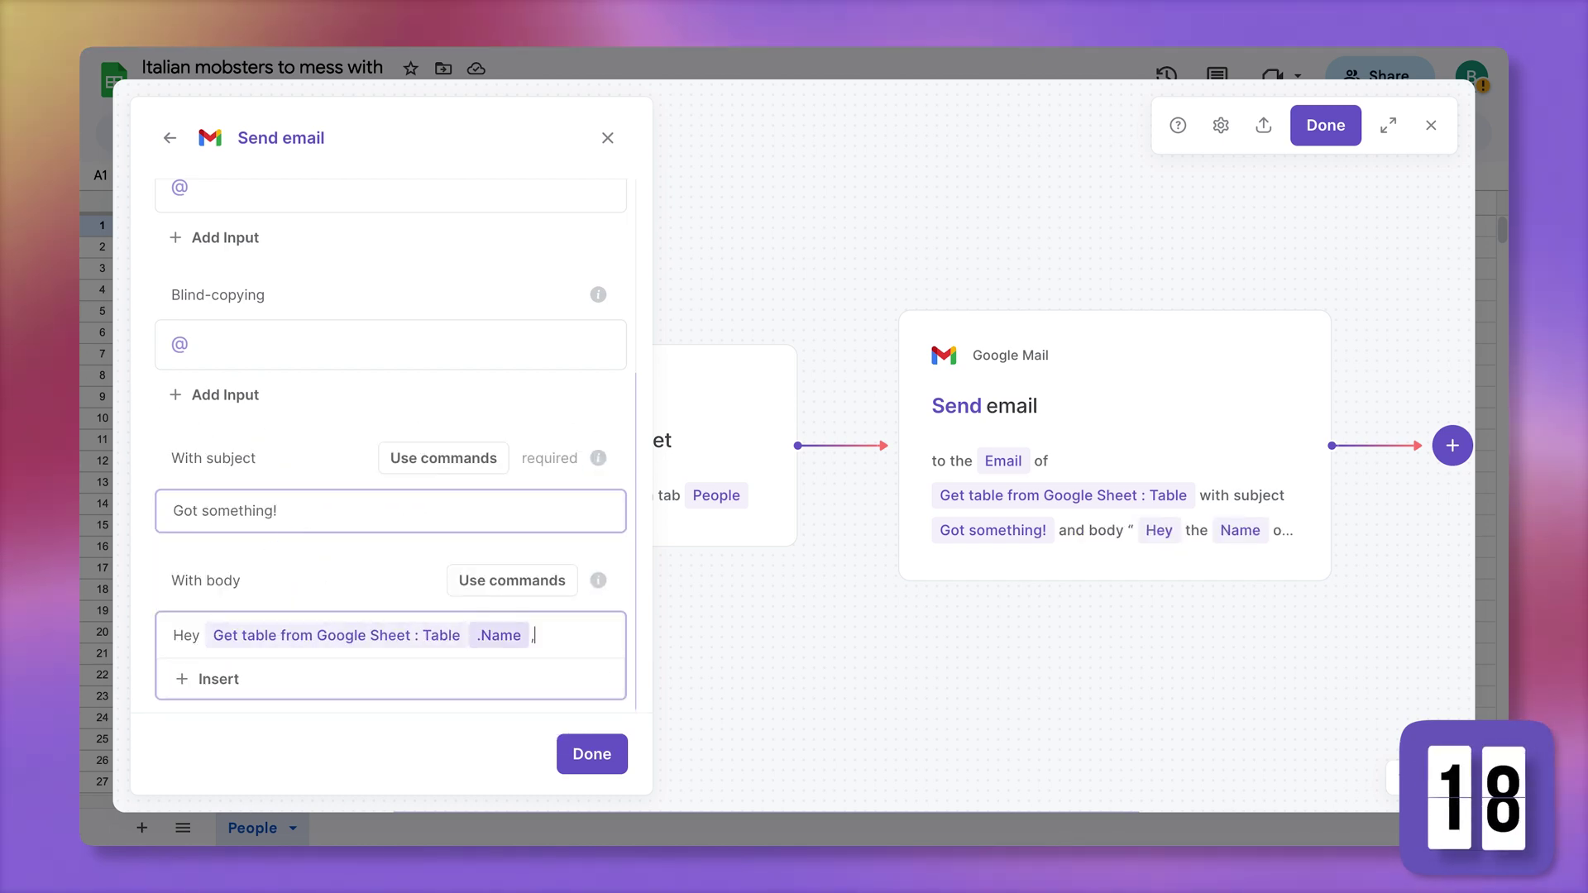
{"action": "key", "text": "Return"}
{"action": "key", "text": "Return"}
{"action": "left_click", "coordinate": [194, 676]}
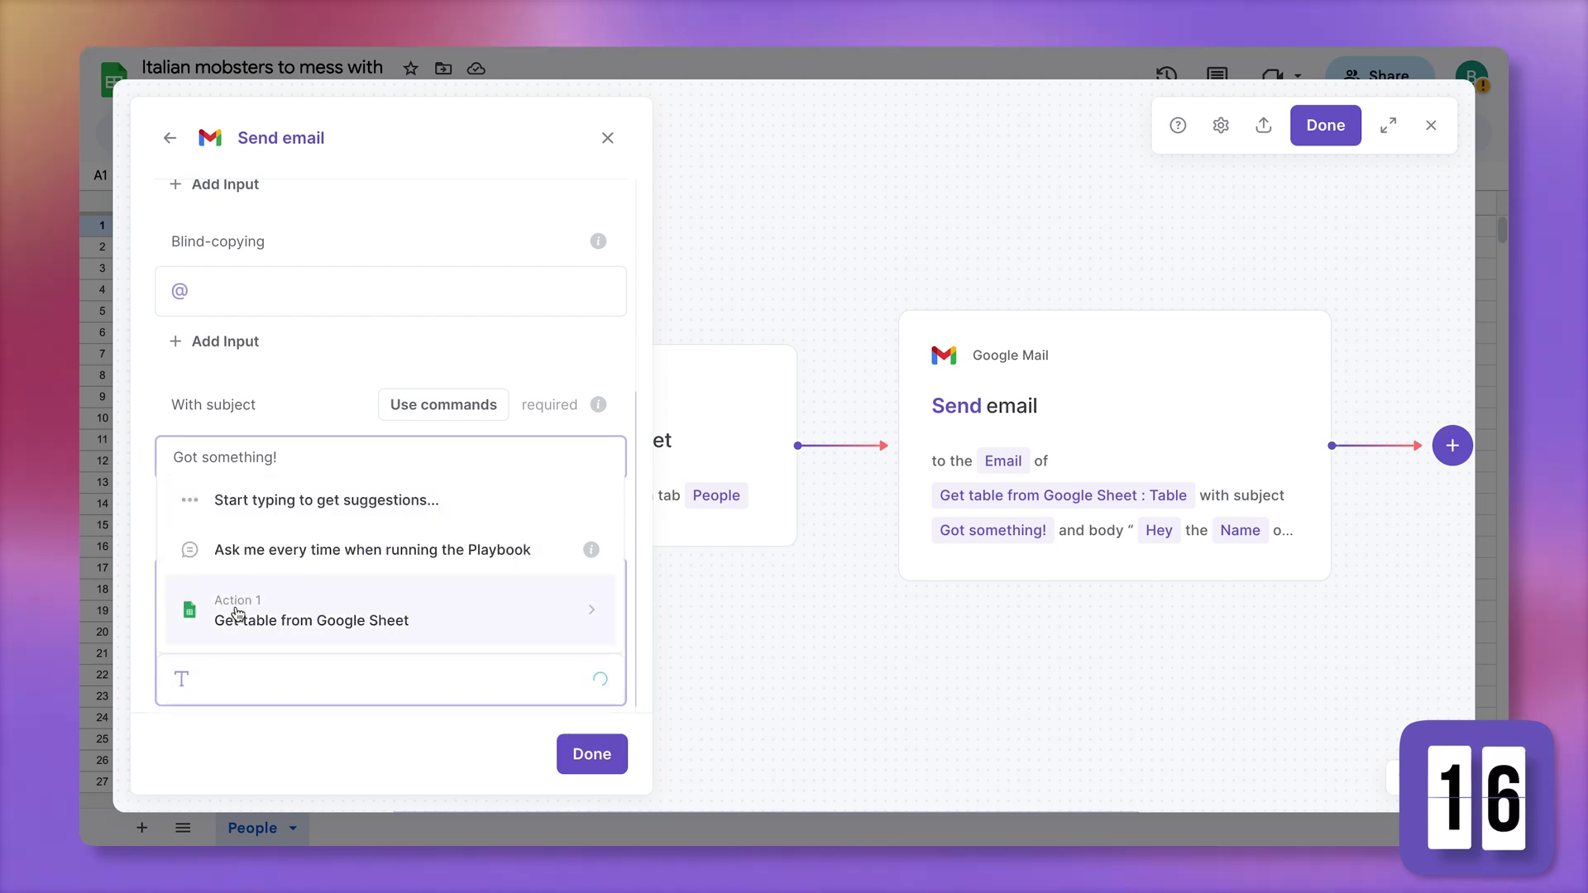
{"action": "left_click", "coordinate": [248, 608]}
{"action": "left_click", "coordinate": [321, 616]}
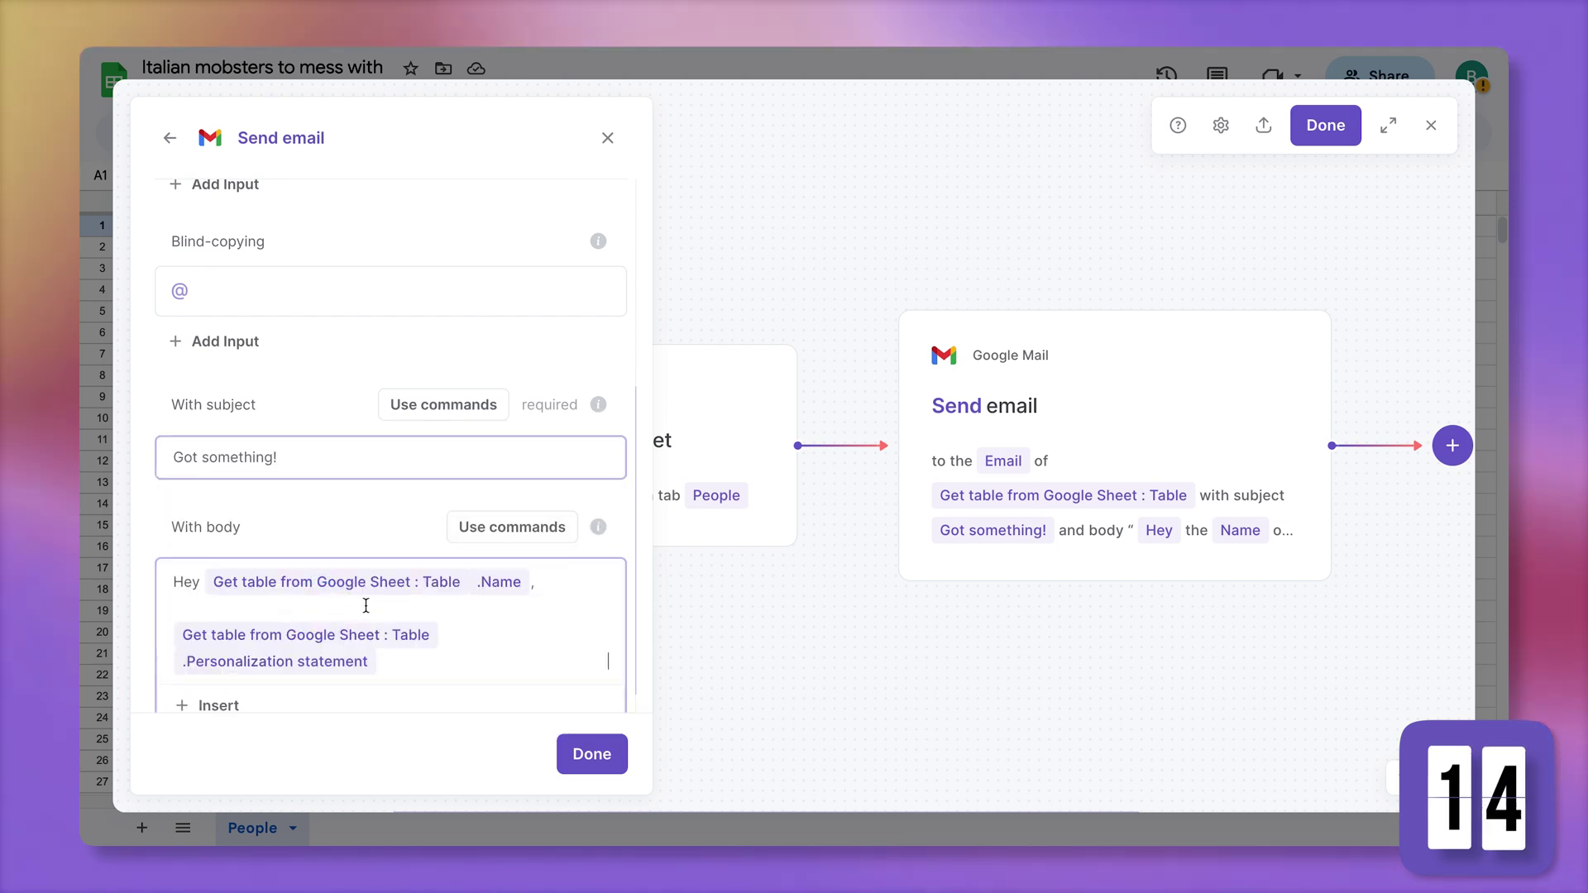
{"action": "scroll", "coordinate": [568, 665], "scroll_direction": "down", "scroll_amount": 1}
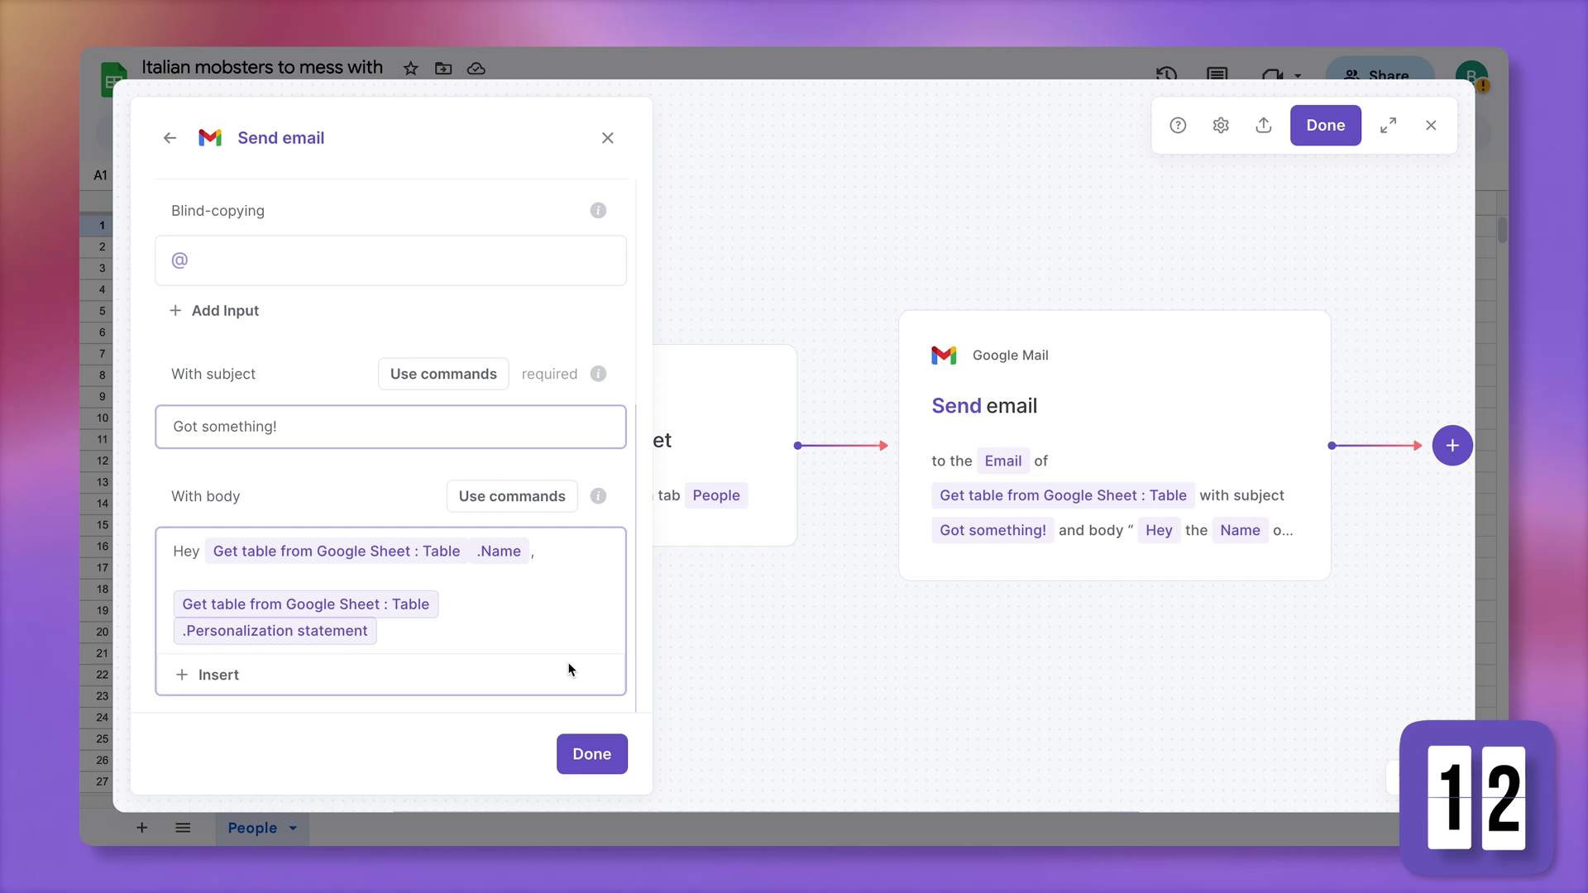
{"action": "left_click", "coordinate": [604, 765]}
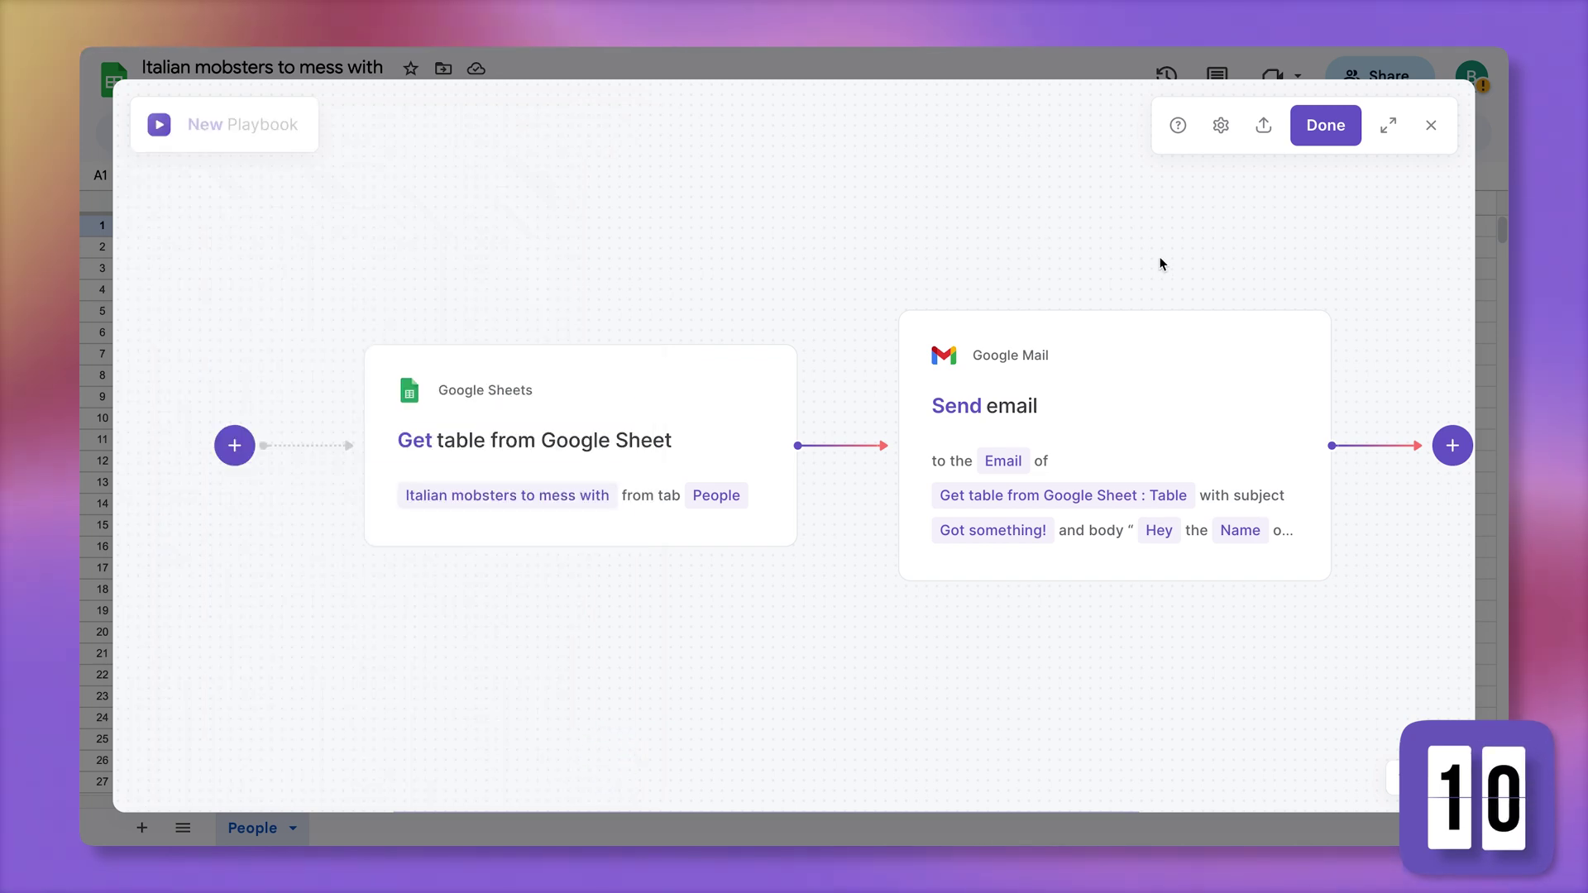
Save the playbook as 'Mail Merge' and run it
{"action": "left_click", "coordinate": [1324, 131]}
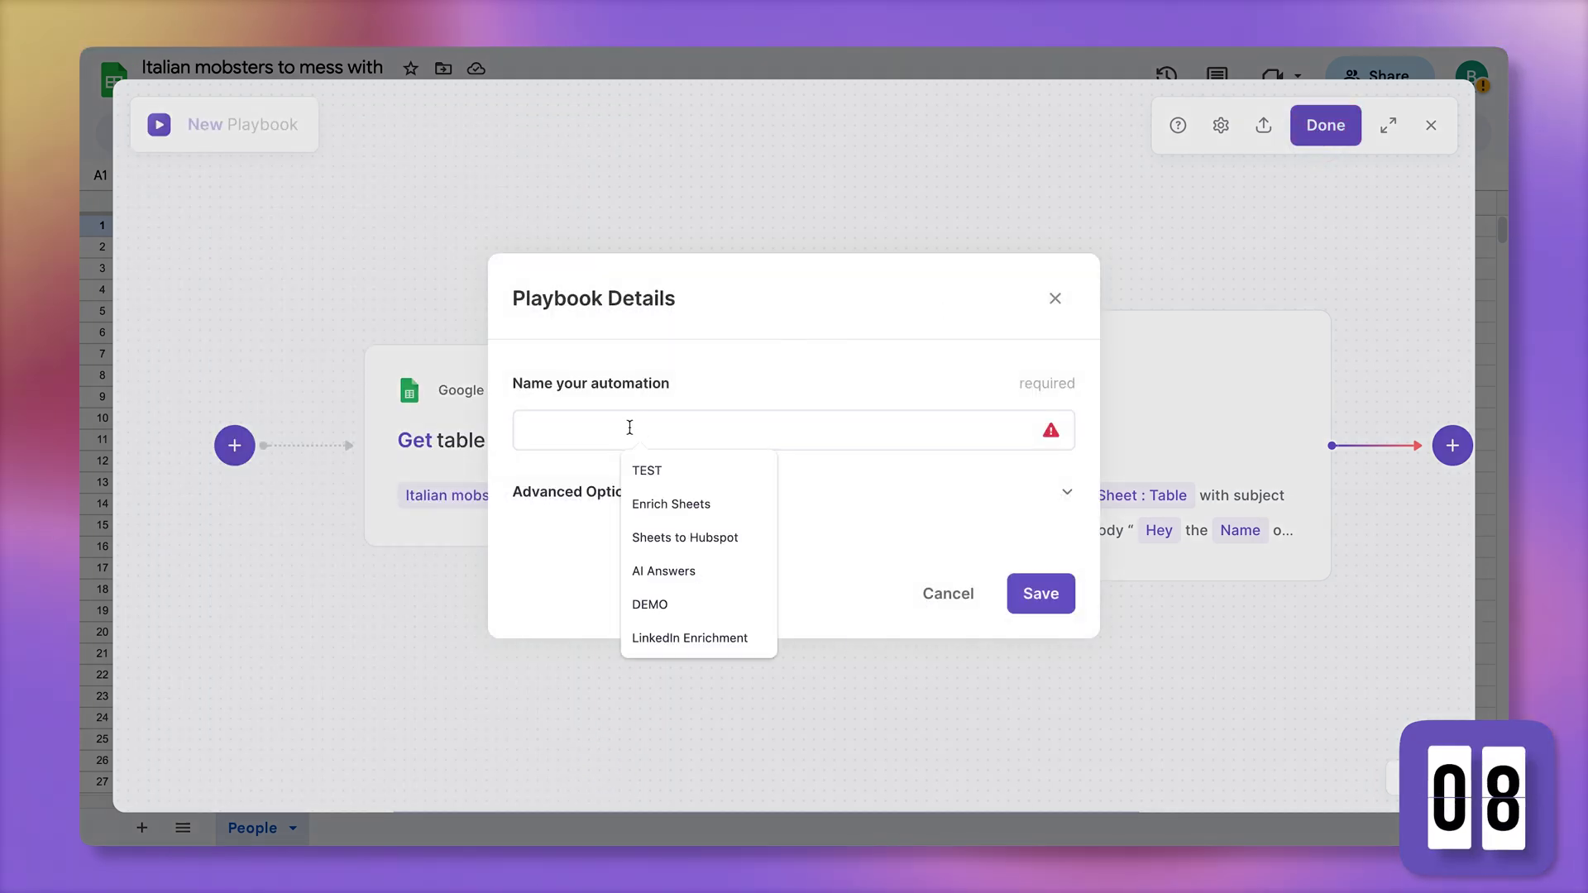
{"action": "type", "text": "Mail Merge"}
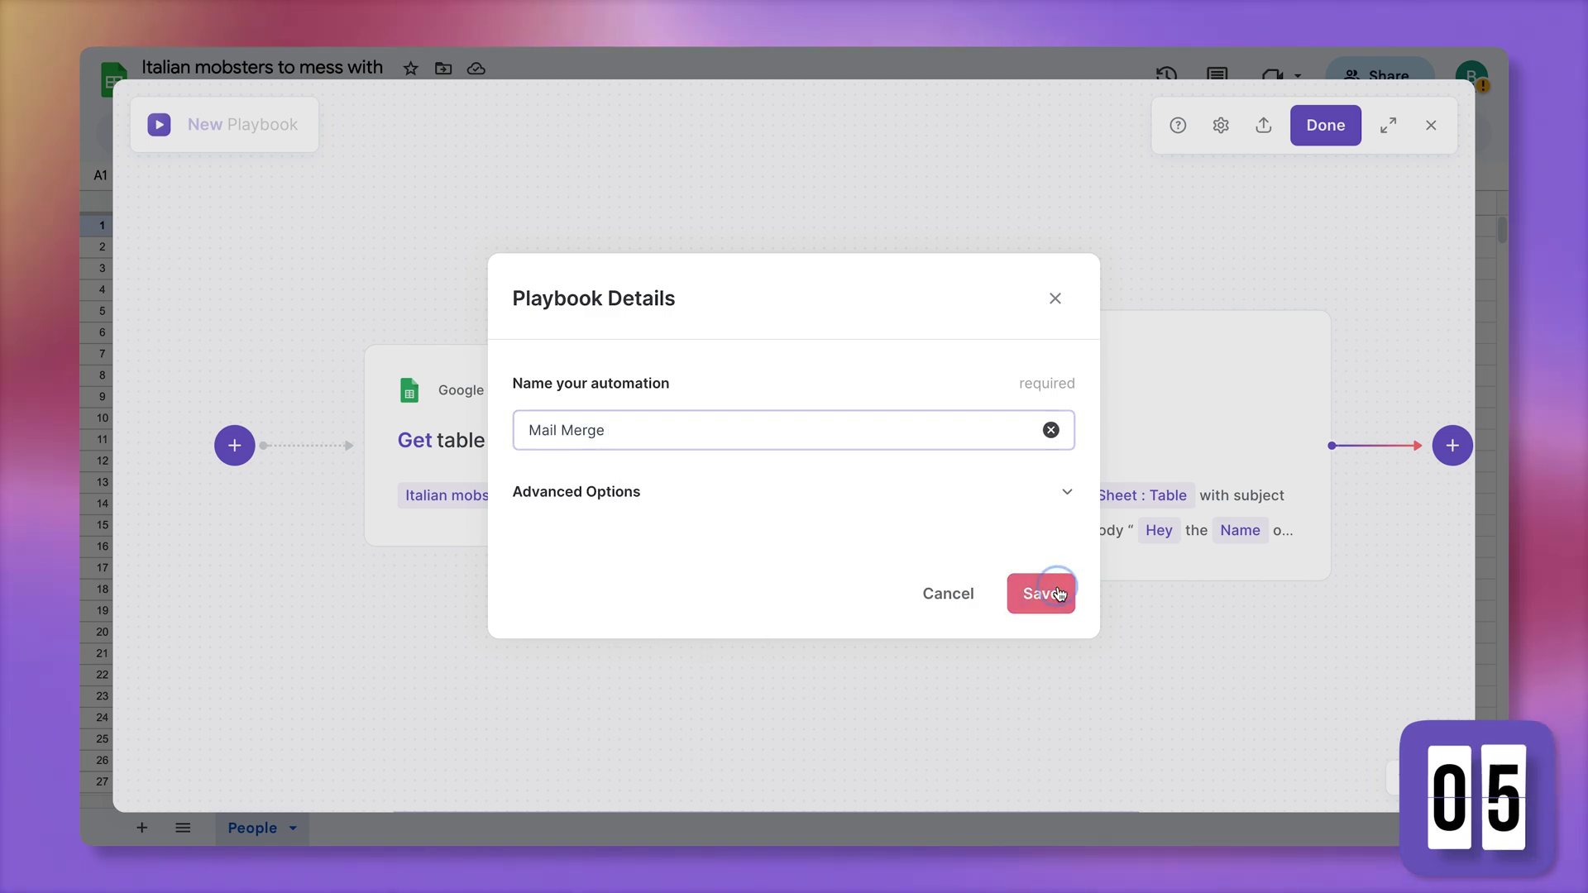
{"action": "left_click", "coordinate": [1040, 593]}
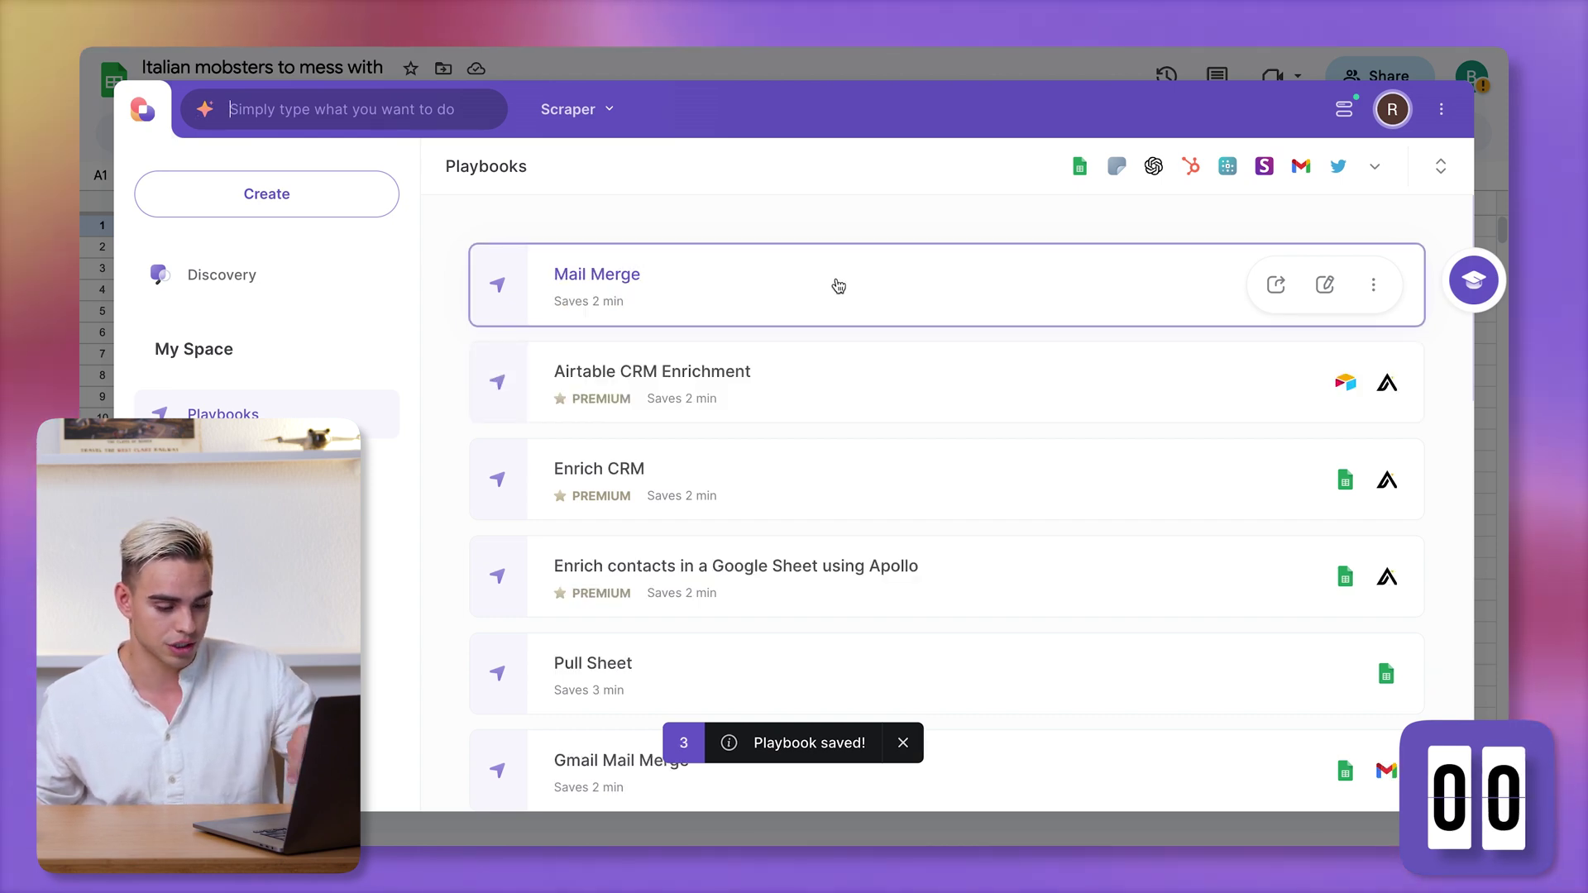
{"action": "left_click", "coordinate": [838, 286]}
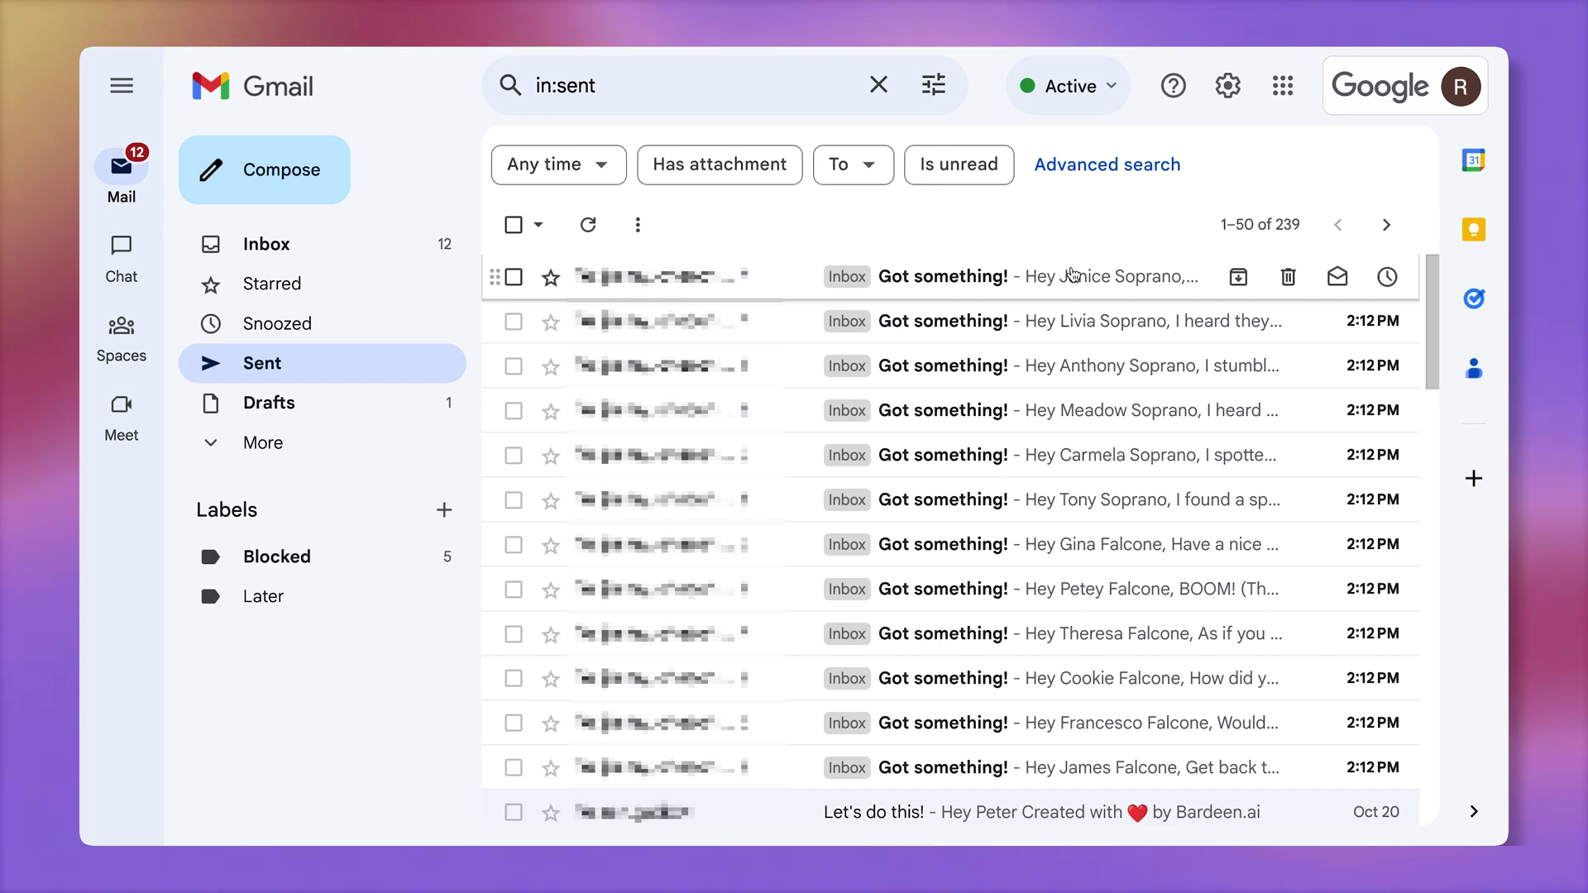
Open one sent 'Got something!' email and expand it to read the personalized body
{"action": "left_click", "coordinate": [1075, 499]}
{"action": "left_click", "coordinate": [991, 309]}
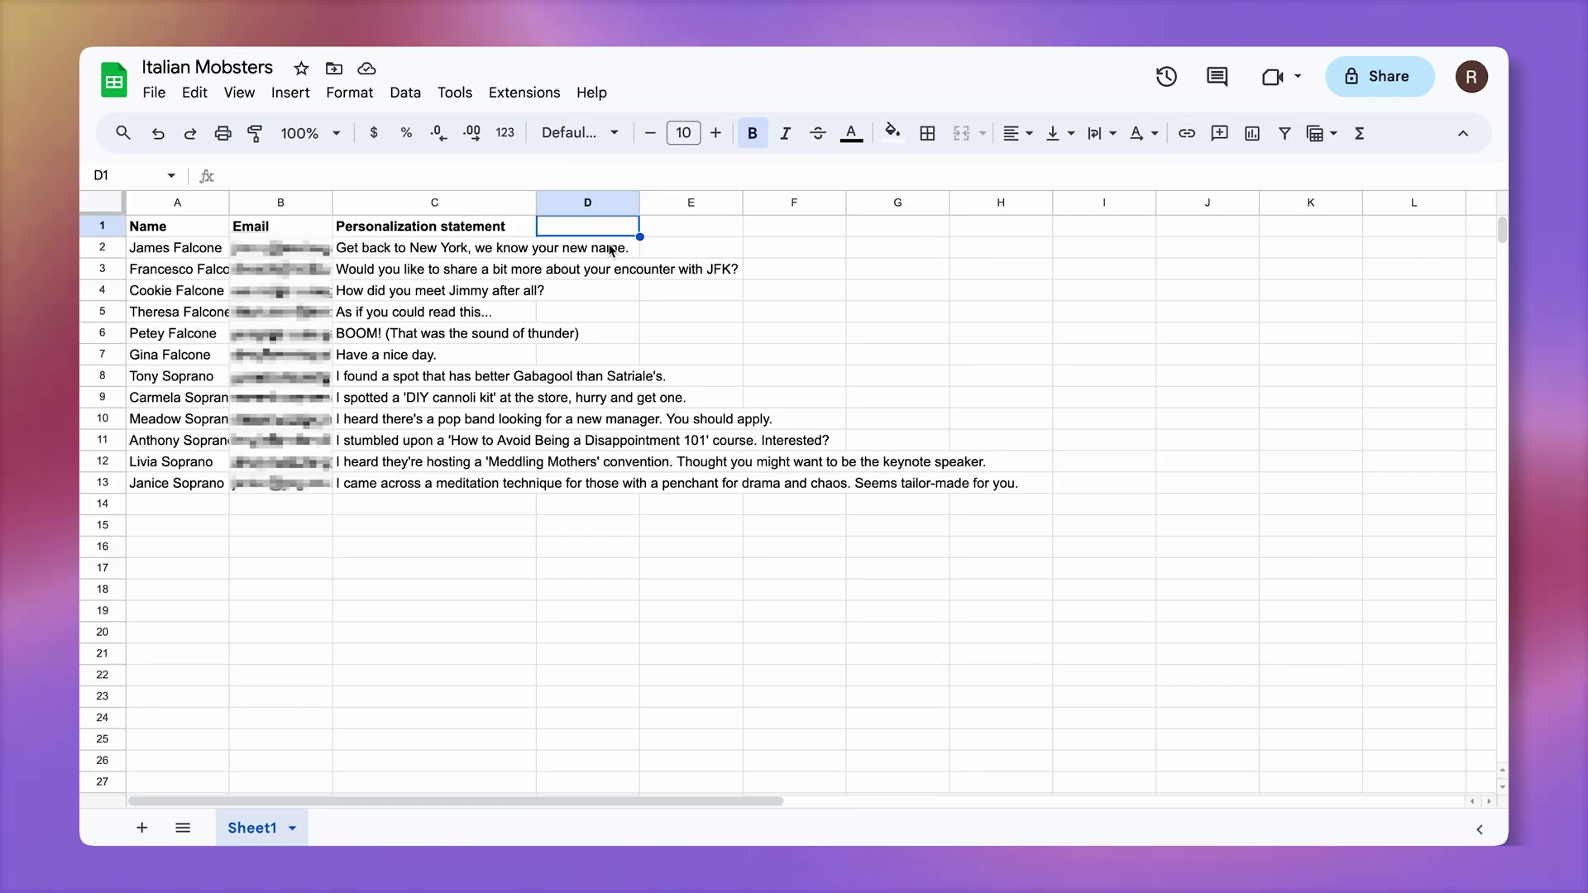
Split each Name into columns D and E with =split(A2, " ") filled down to row 13
{"action": "key", "text": "Down"}
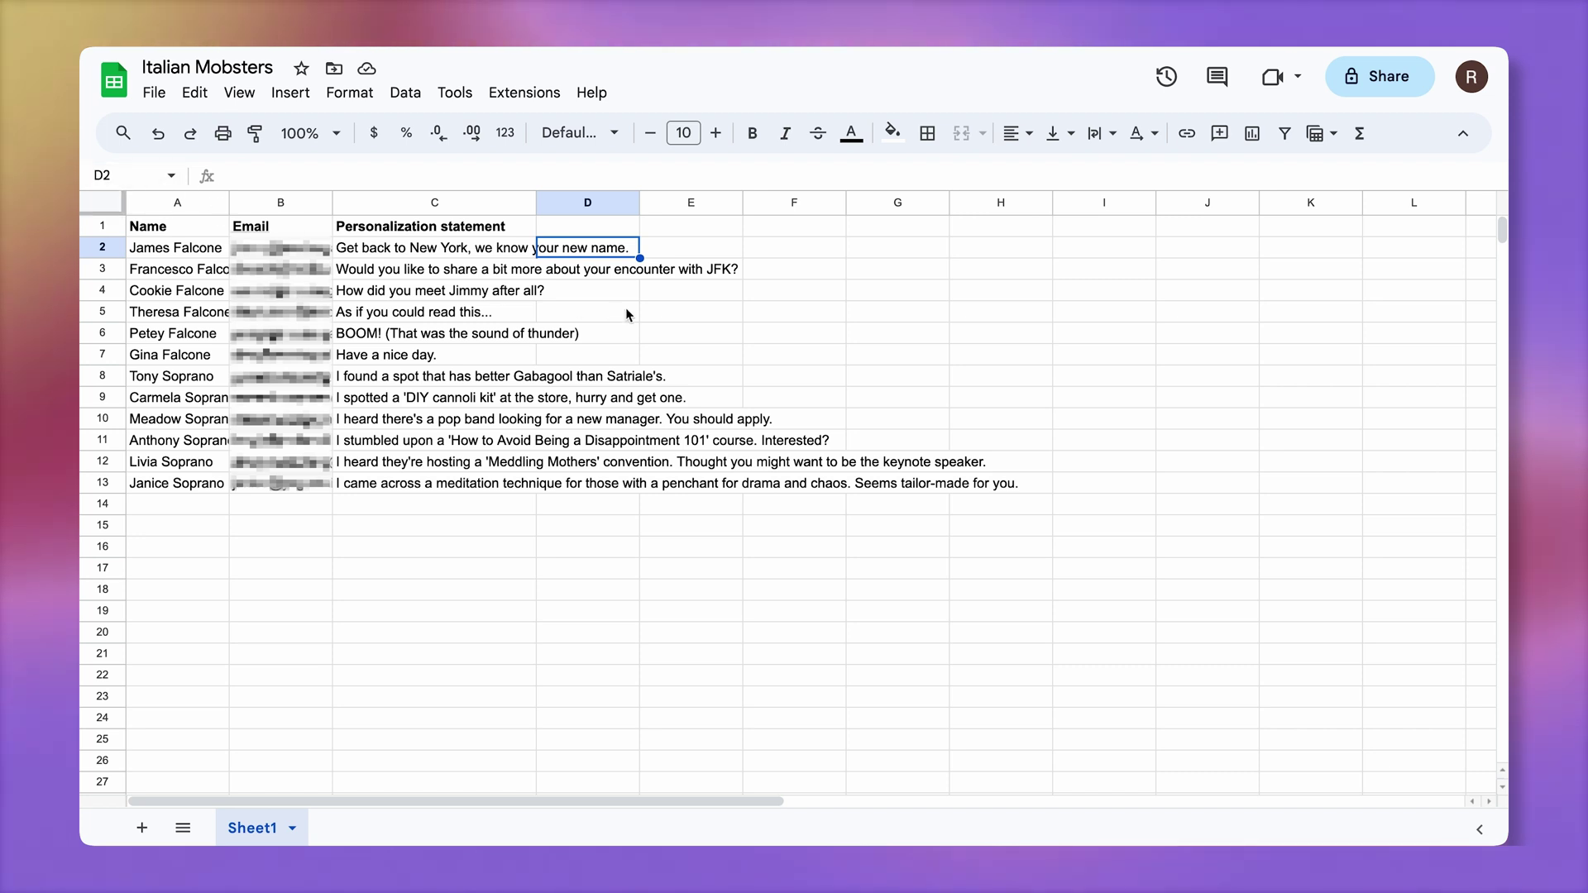
{"action": "type", "text": "=spl"}
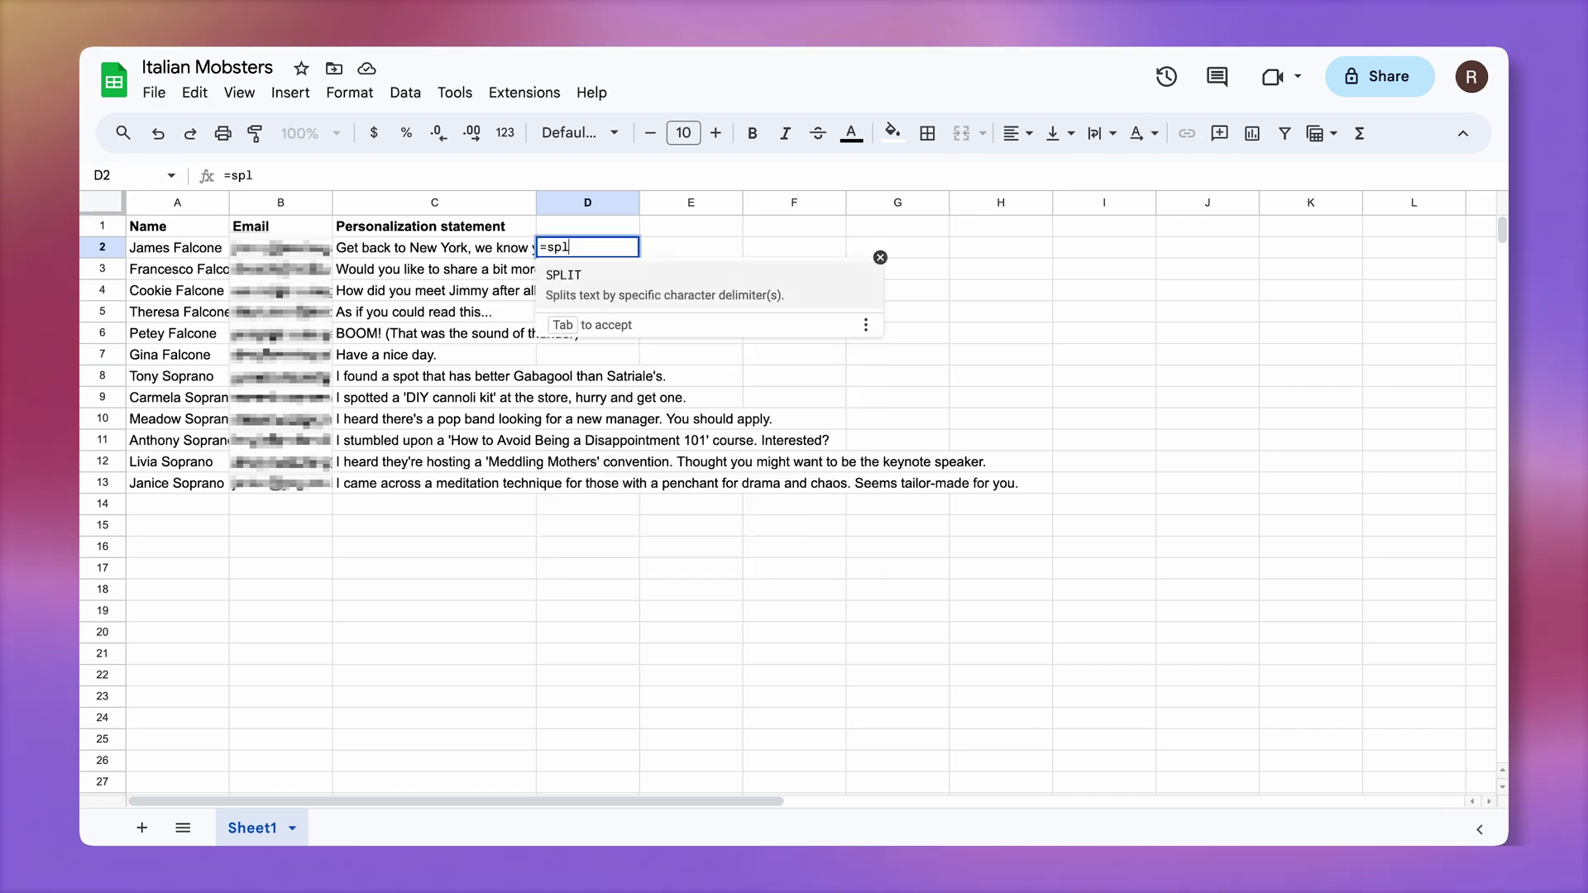
{"action": "type", "text": "it(A2,"}
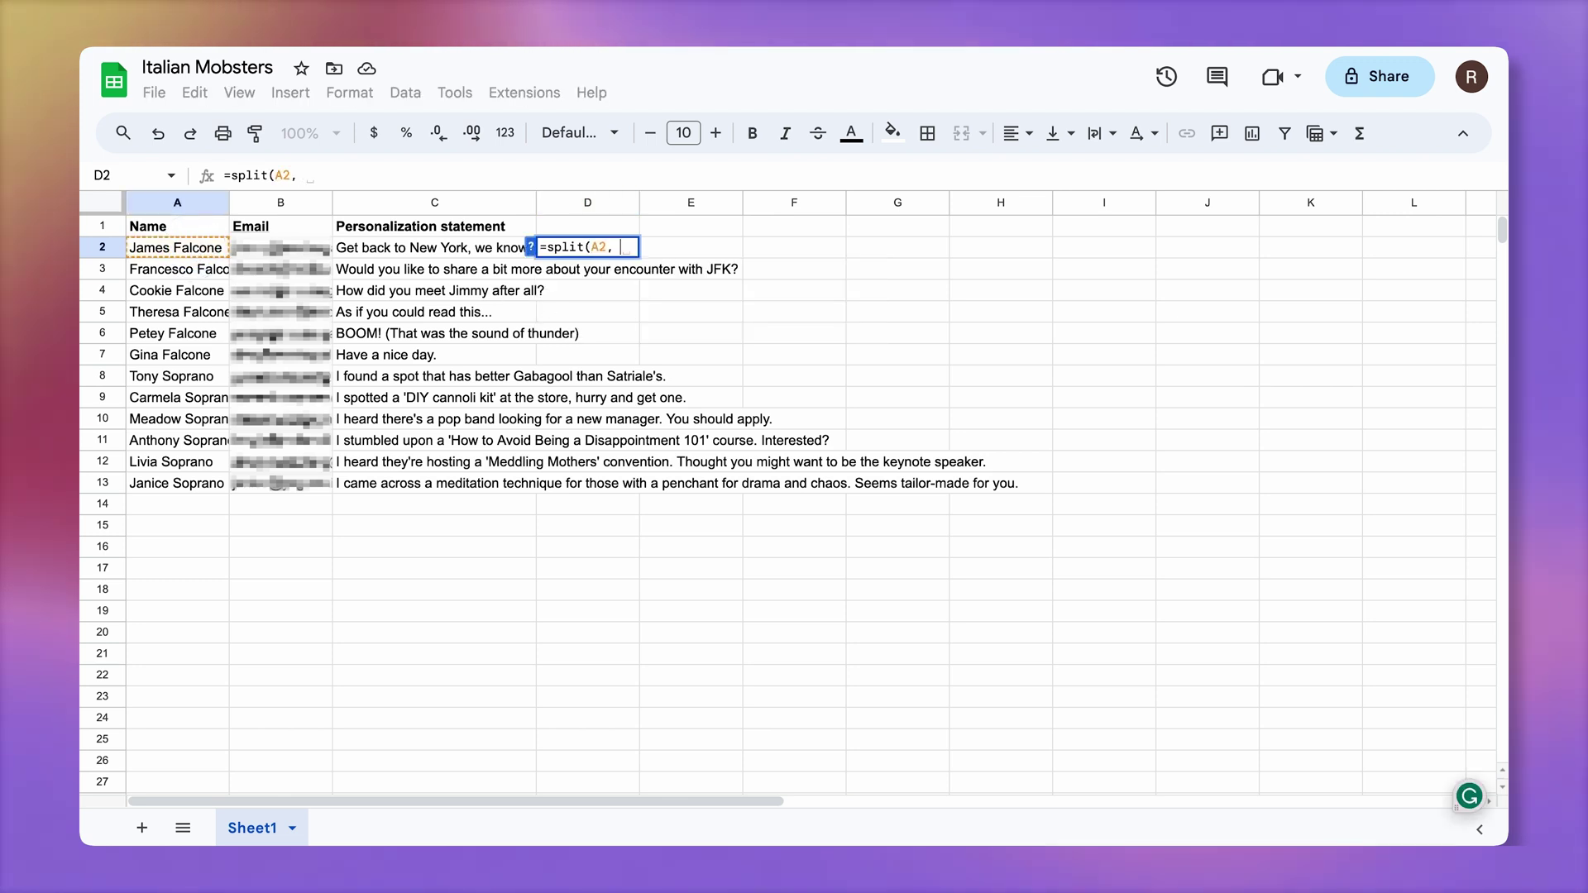
{"action": "type", "text": " \" \")"}
{"action": "key", "text": "Return"}
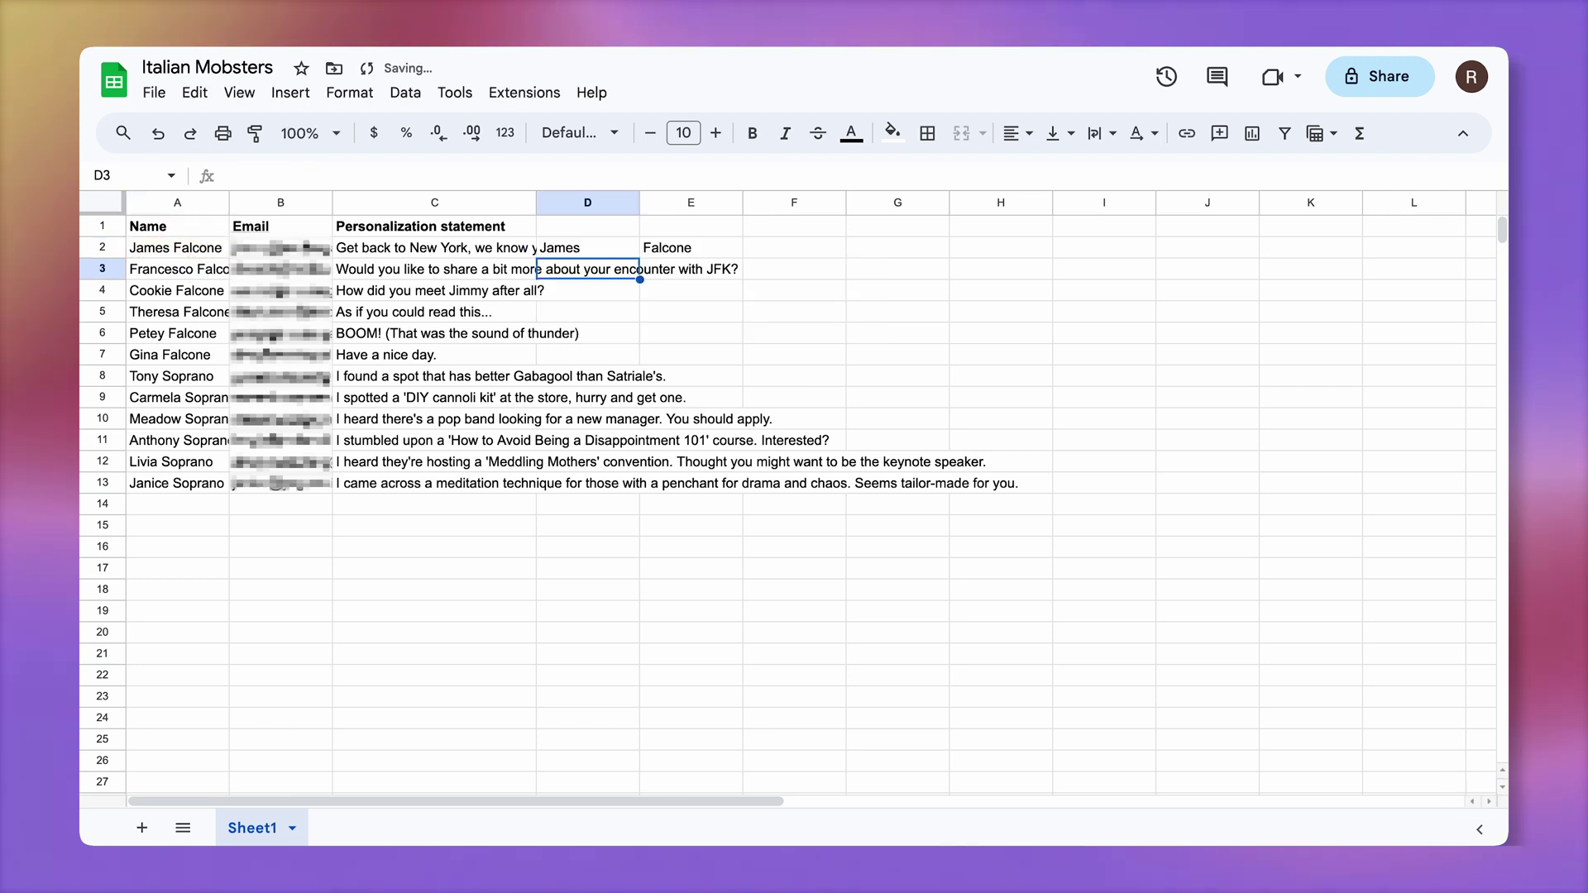
{"action": "left_click", "coordinate": [608, 227]}
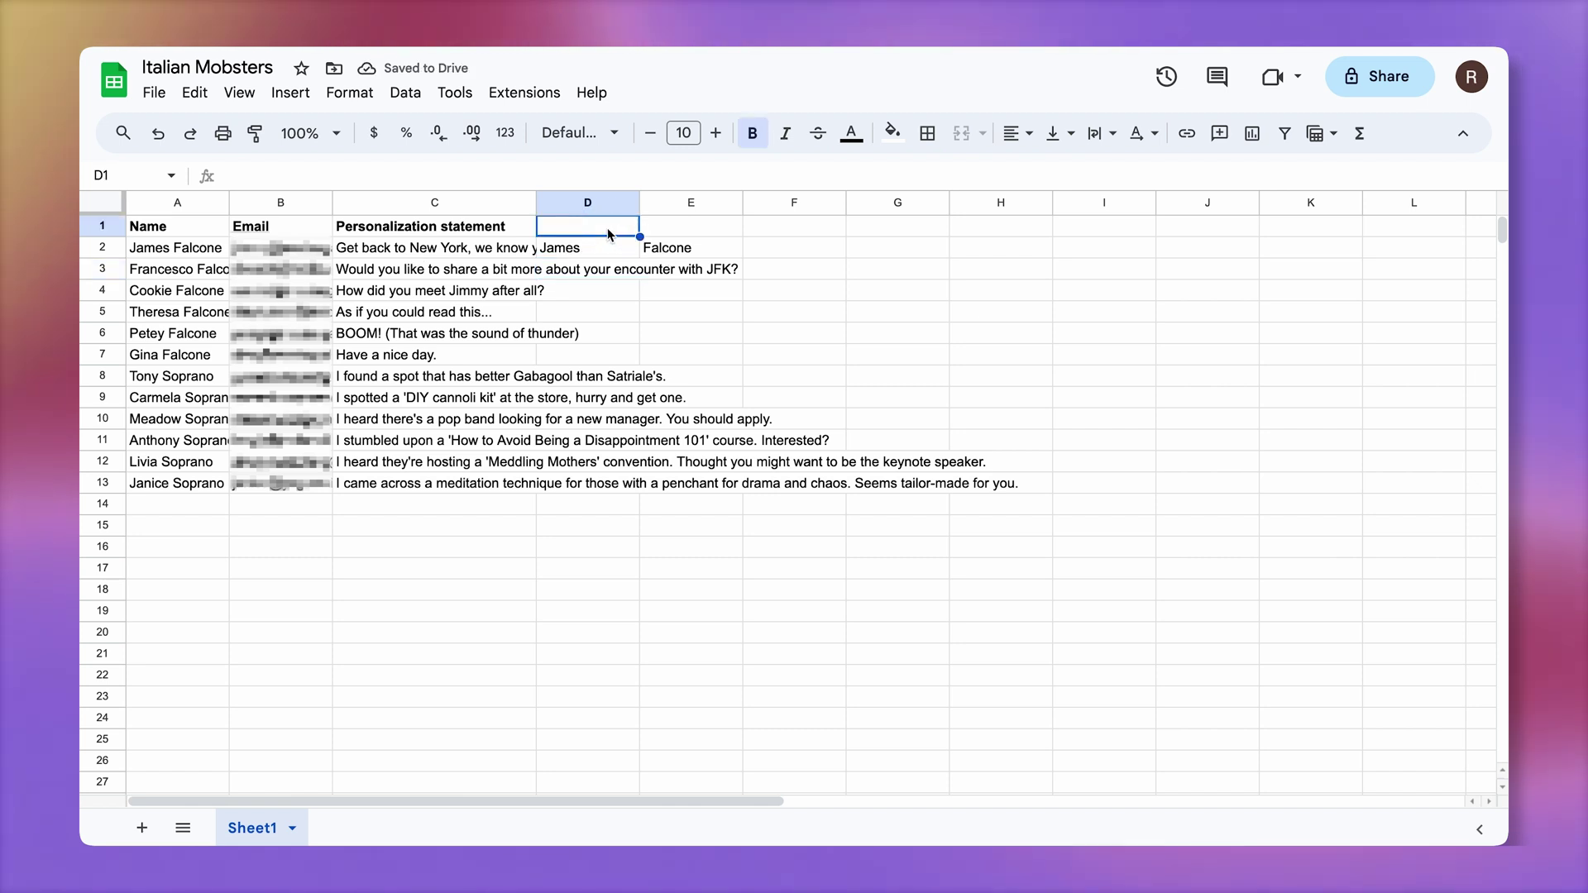
{"action": "left_click_drag", "start_coordinate": [635, 483], "coordinate": [634, 488]}
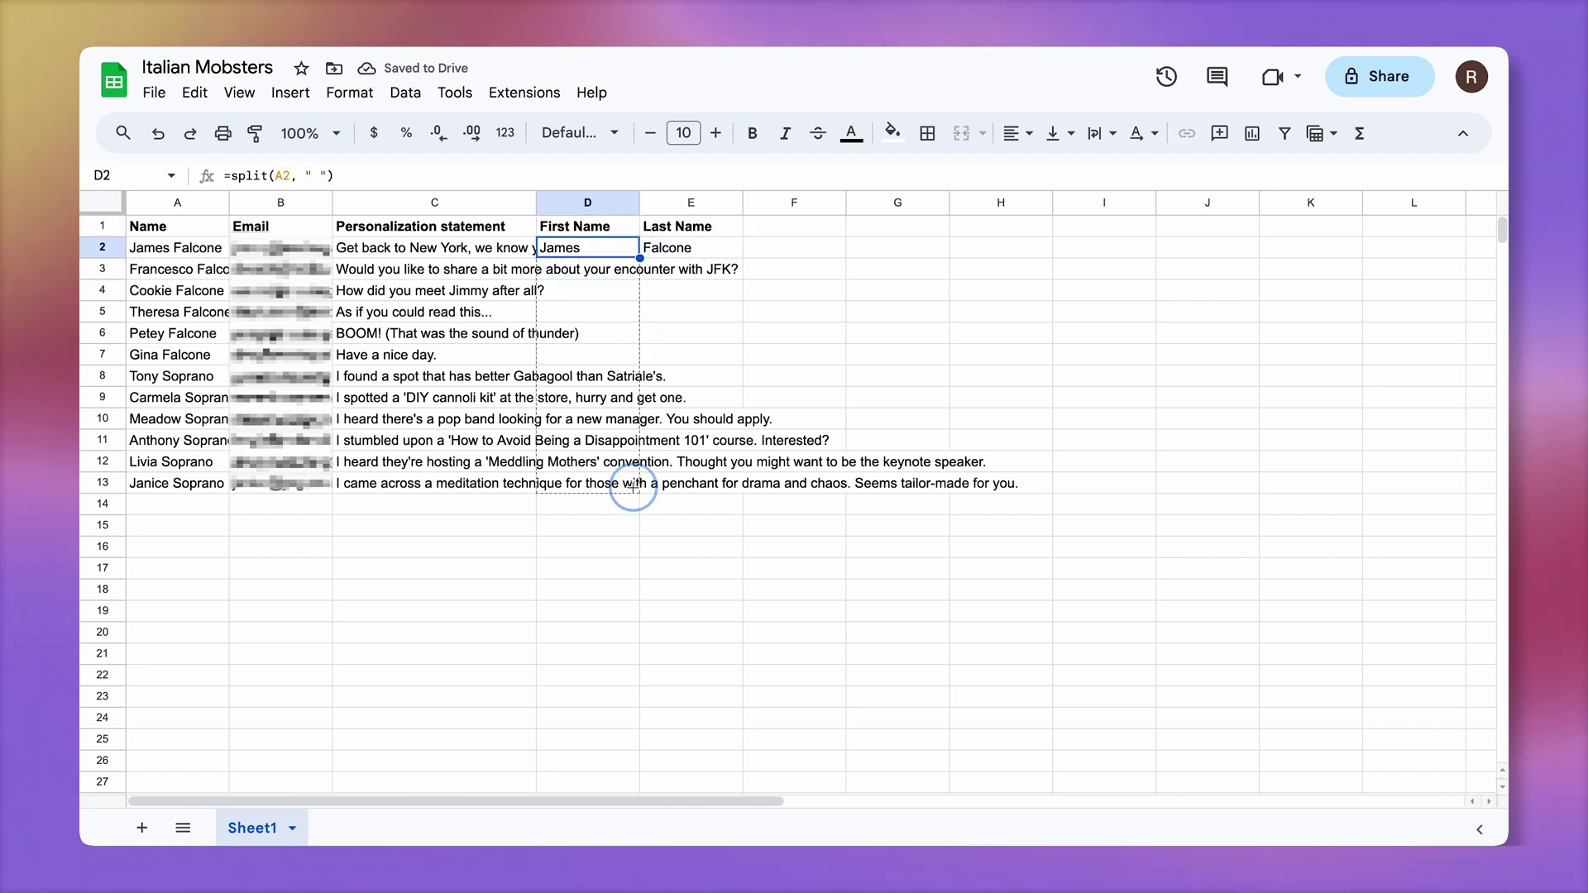
Set column C's Personalization statements to wrap
{"action": "left_click", "coordinate": [434, 202]}
{"action": "left_click", "coordinate": [1100, 133]}
{"action": "left_click", "coordinate": [1134, 170]}
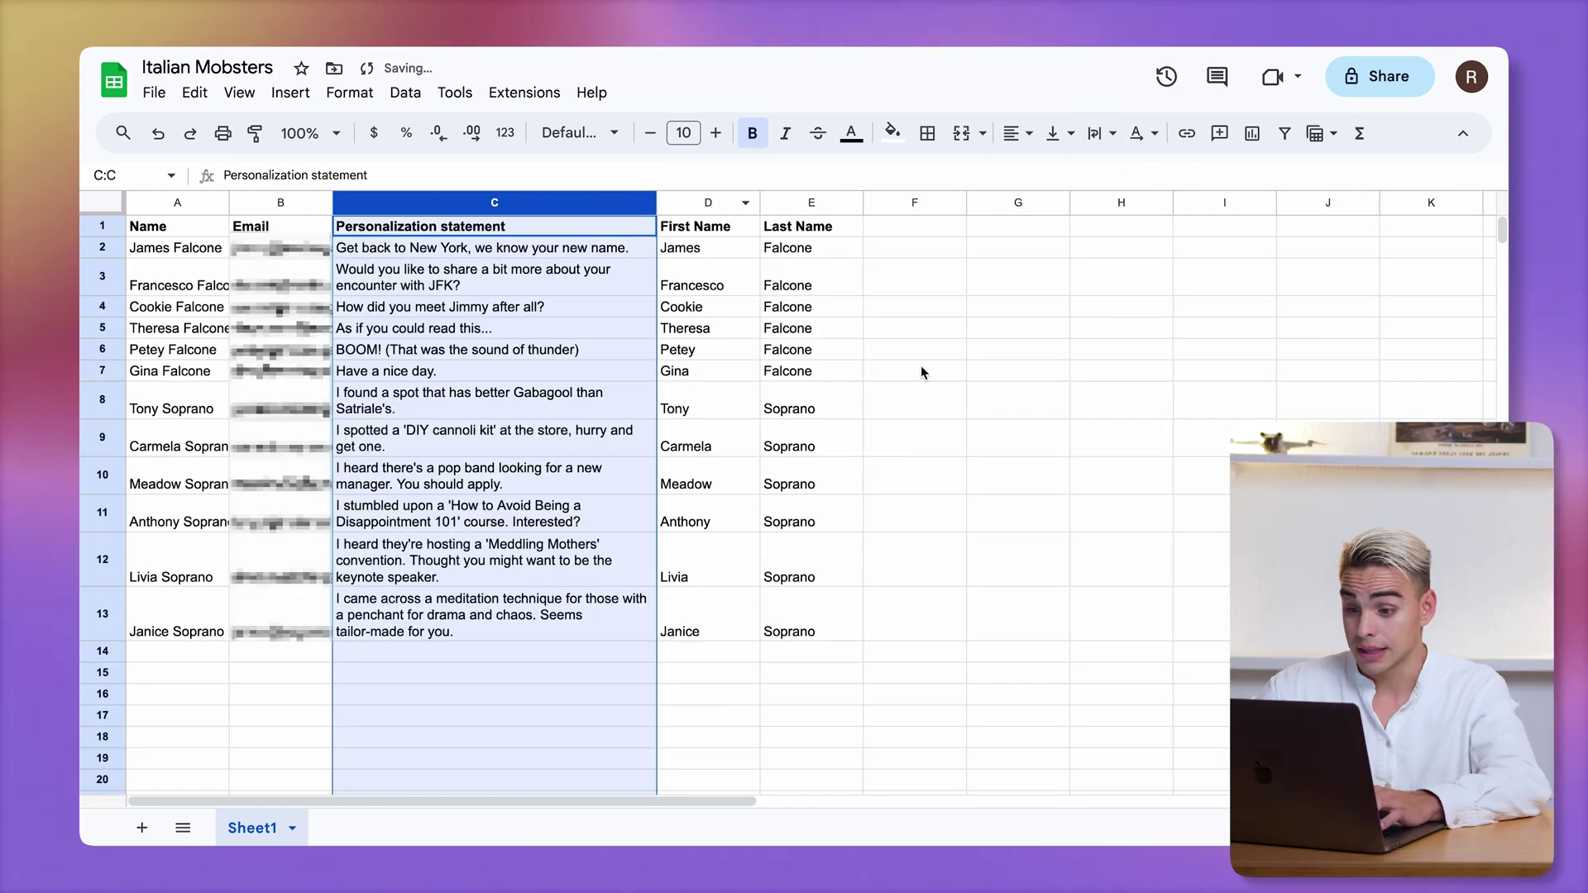
{"action": "left_click", "coordinate": [899, 230]}
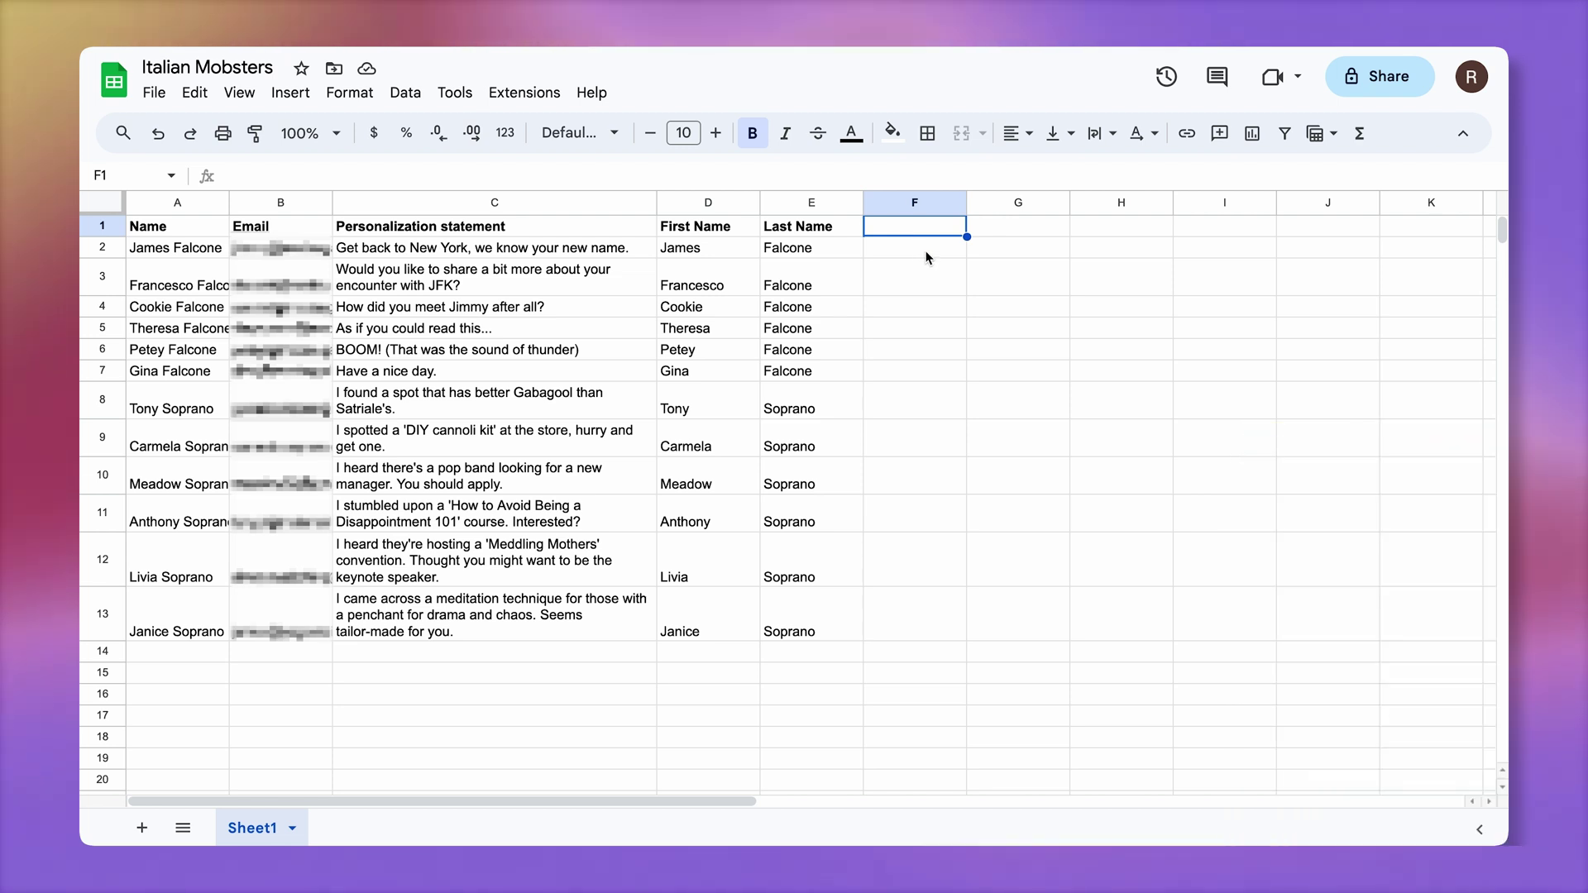
Insert checkboxes in cells F2 through F13
{"action": "left_click", "coordinate": [927, 256]}
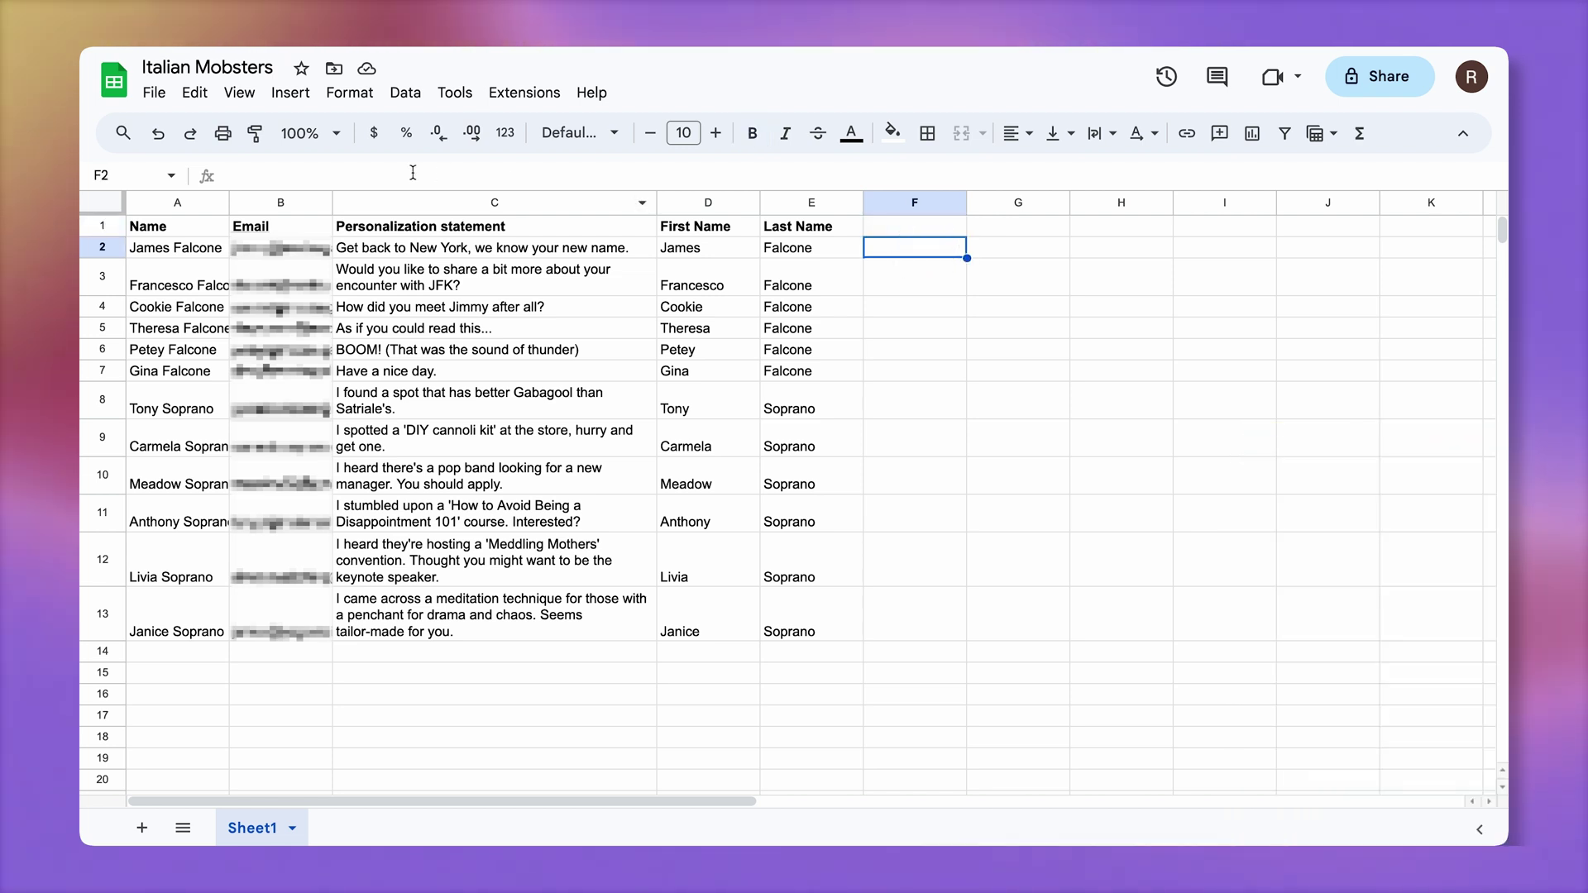
{"action": "left_click", "coordinate": [290, 91]}
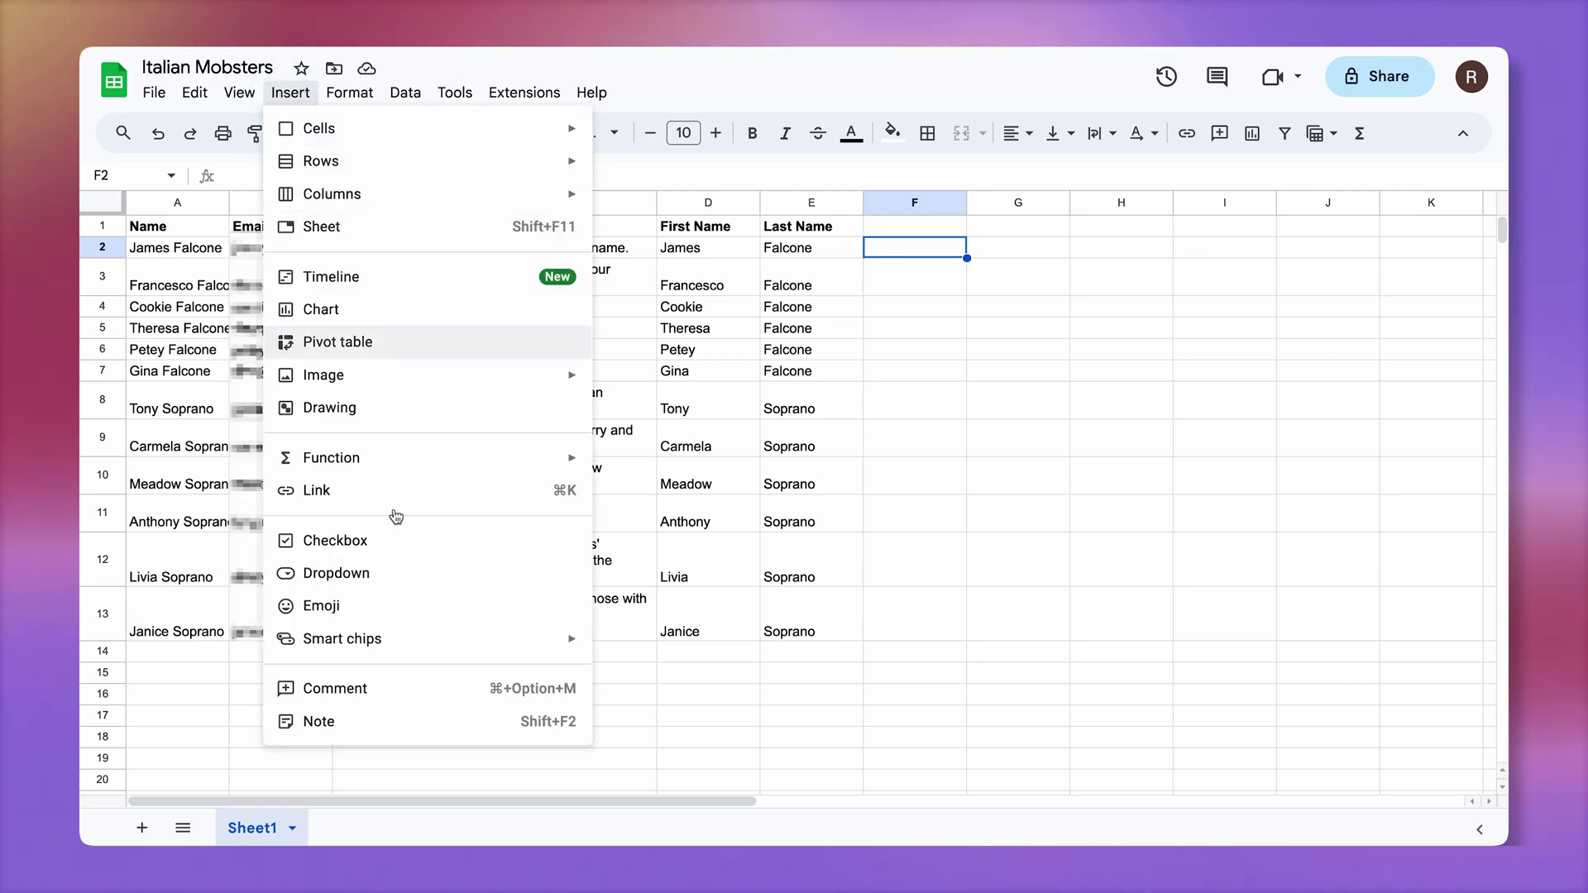
{"action": "left_click", "coordinate": [392, 542]}
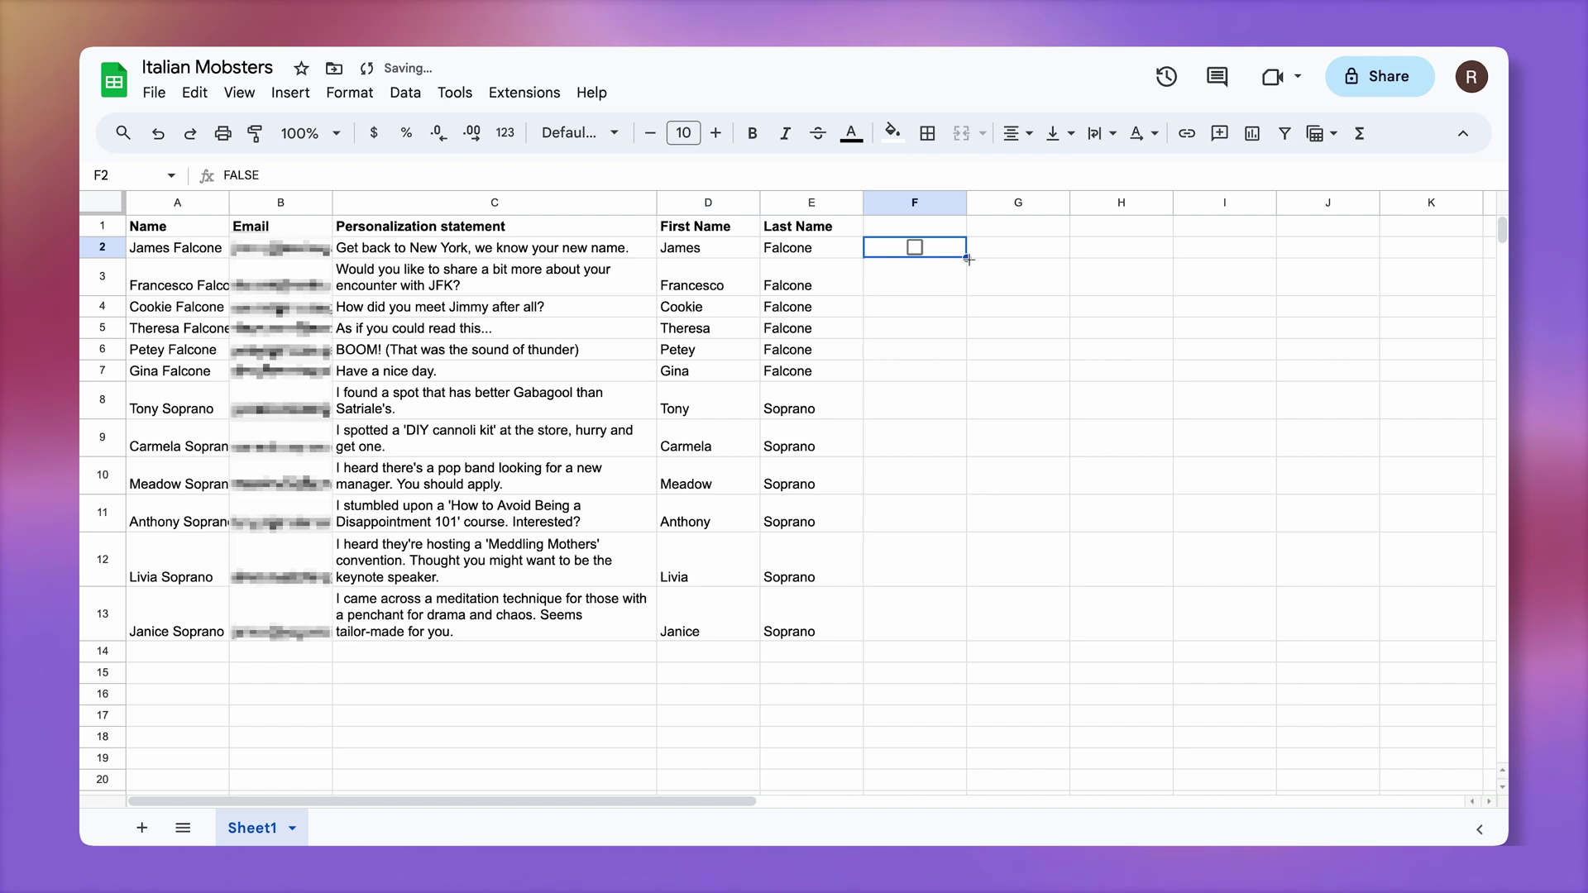
{"action": "left_click_drag", "start_coordinate": [968, 260], "coordinate": [968, 358]}
{"action": "left_click_drag", "start_coordinate": [924, 641], "coordinate": [924, 640]}
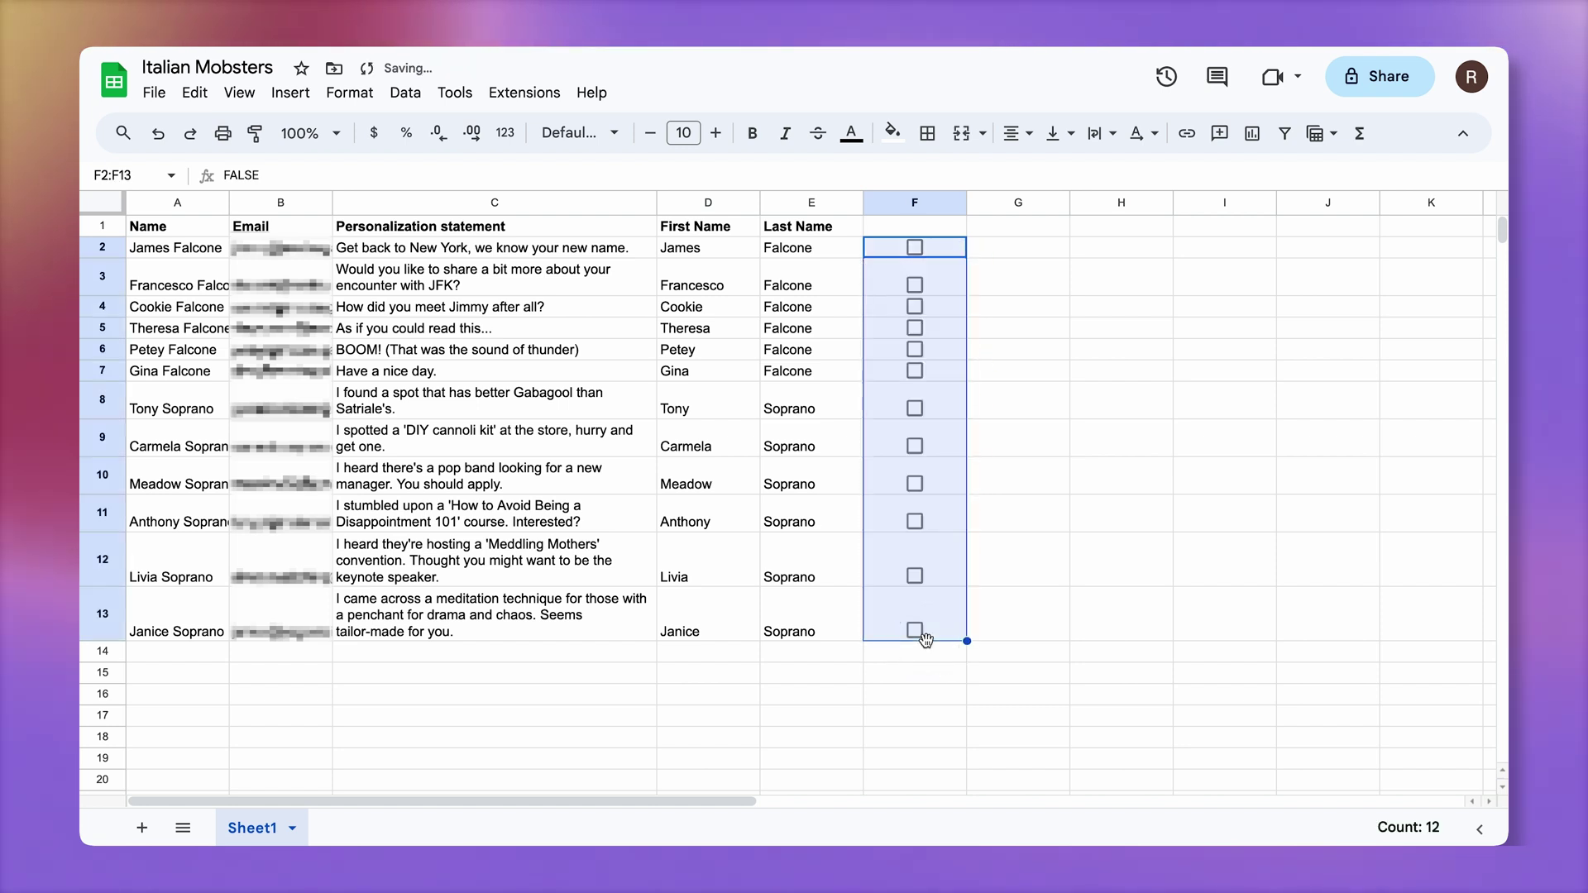
Add headers Send Email in F1 and Sent Date in G1, and widen column G
{"action": "left_click", "coordinate": [910, 227]}
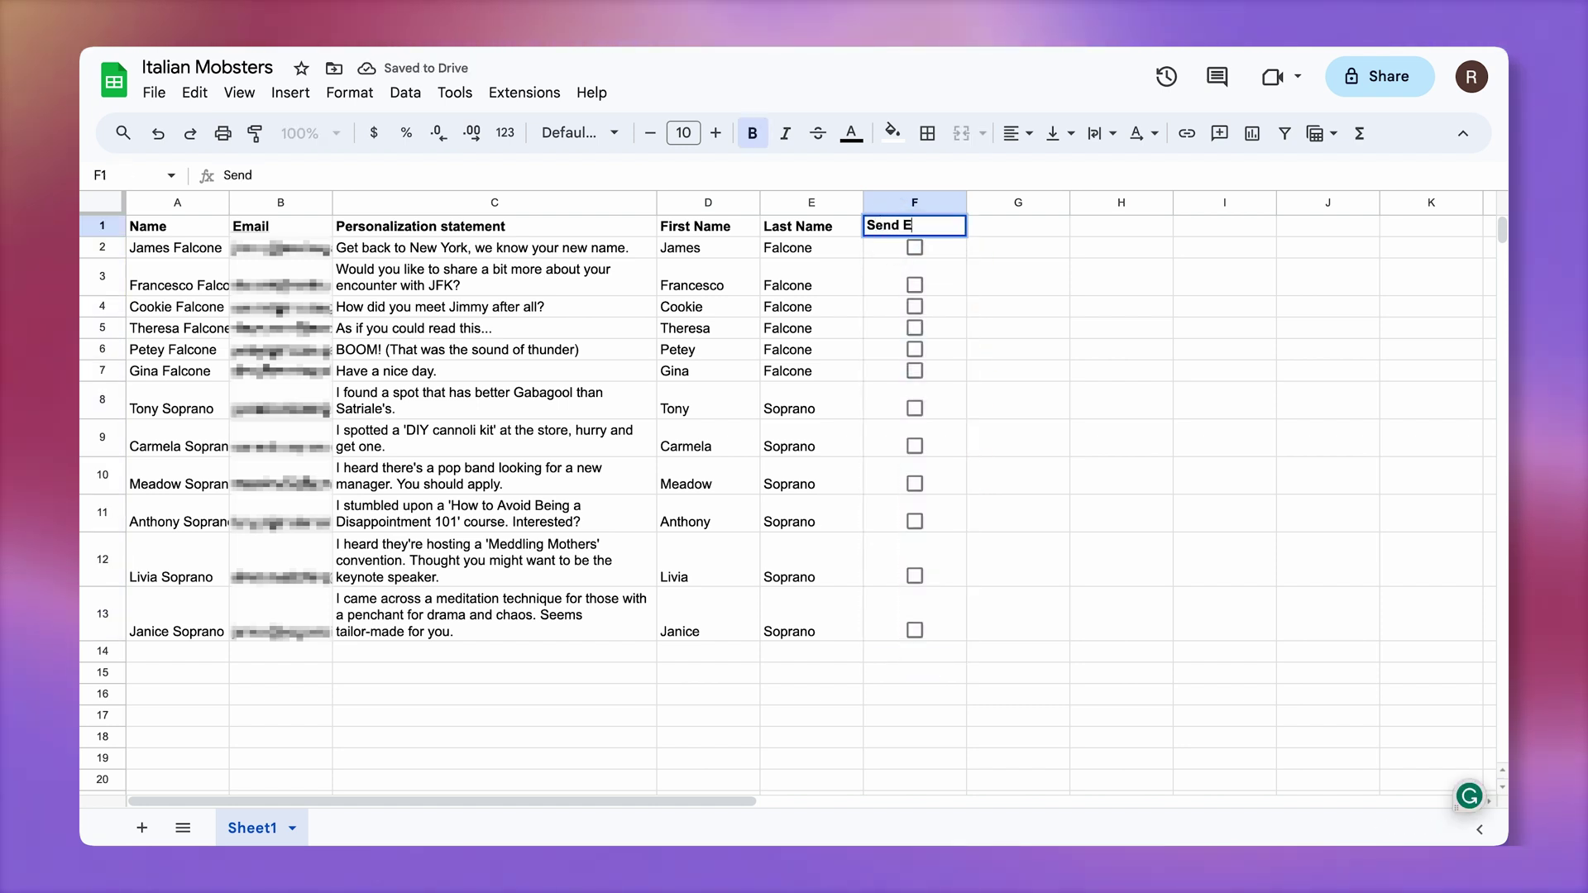
{"action": "key", "text": "Tab"}
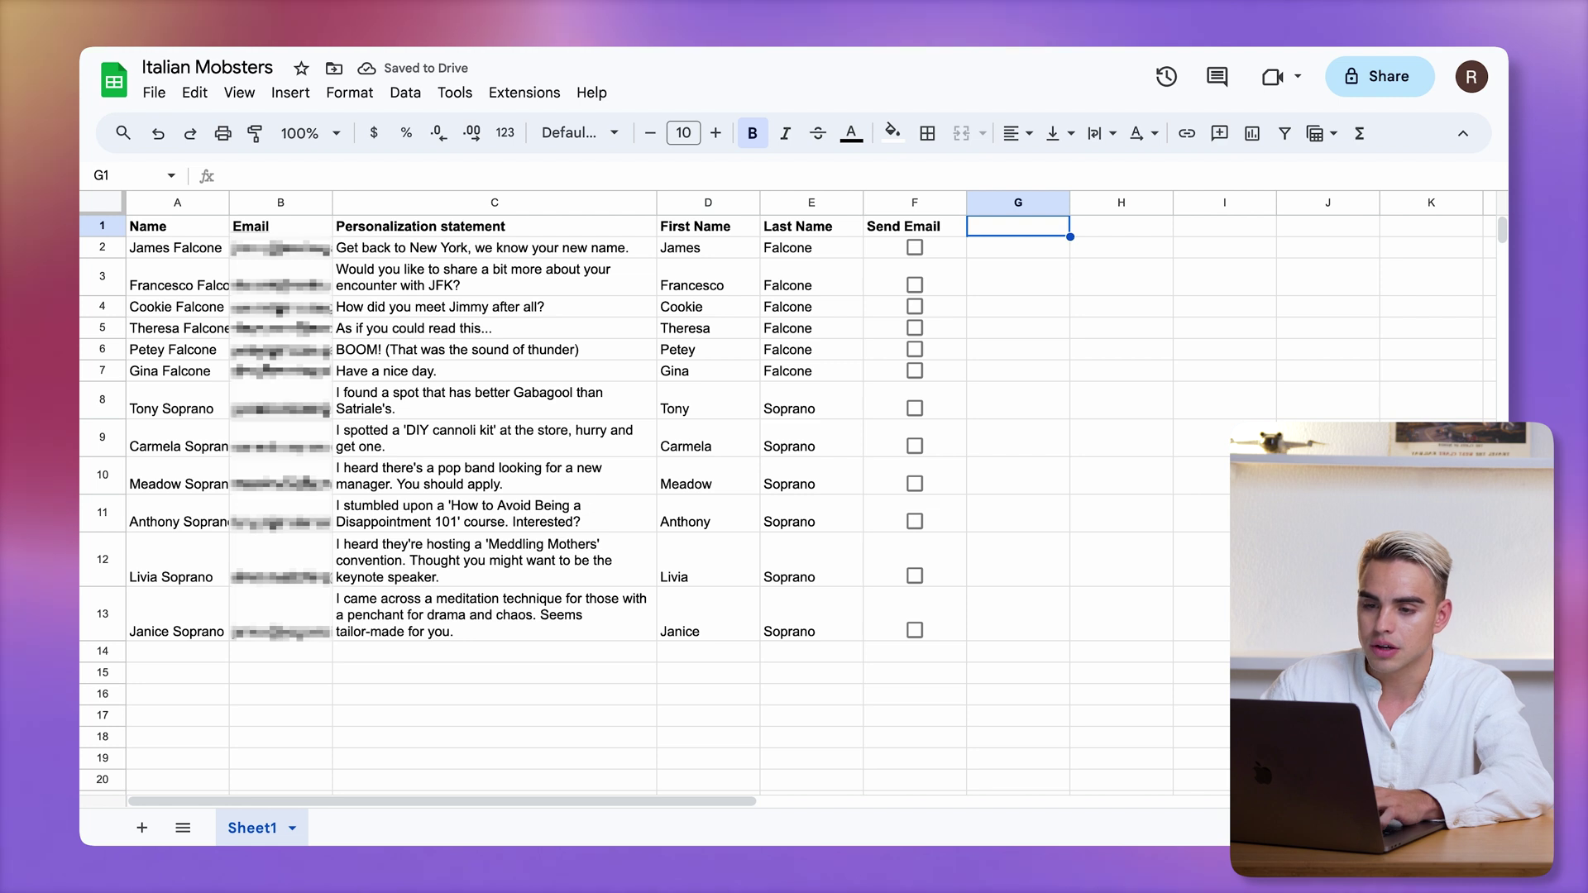
{"action": "type", "text": "Sent Date"}
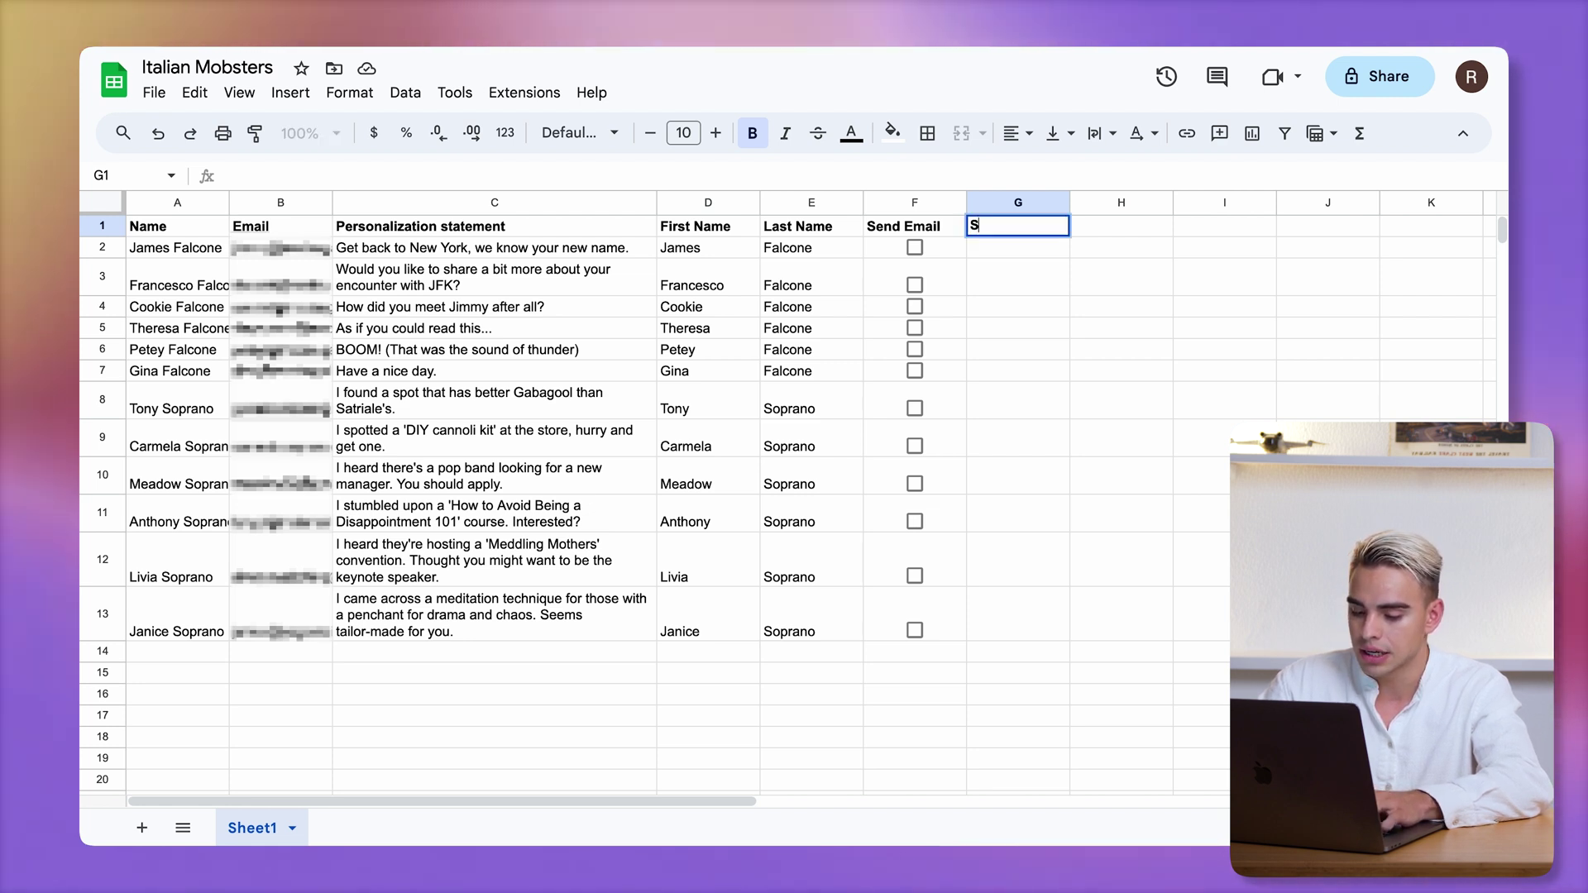
{"action": "left_click", "coordinate": [943, 247]}
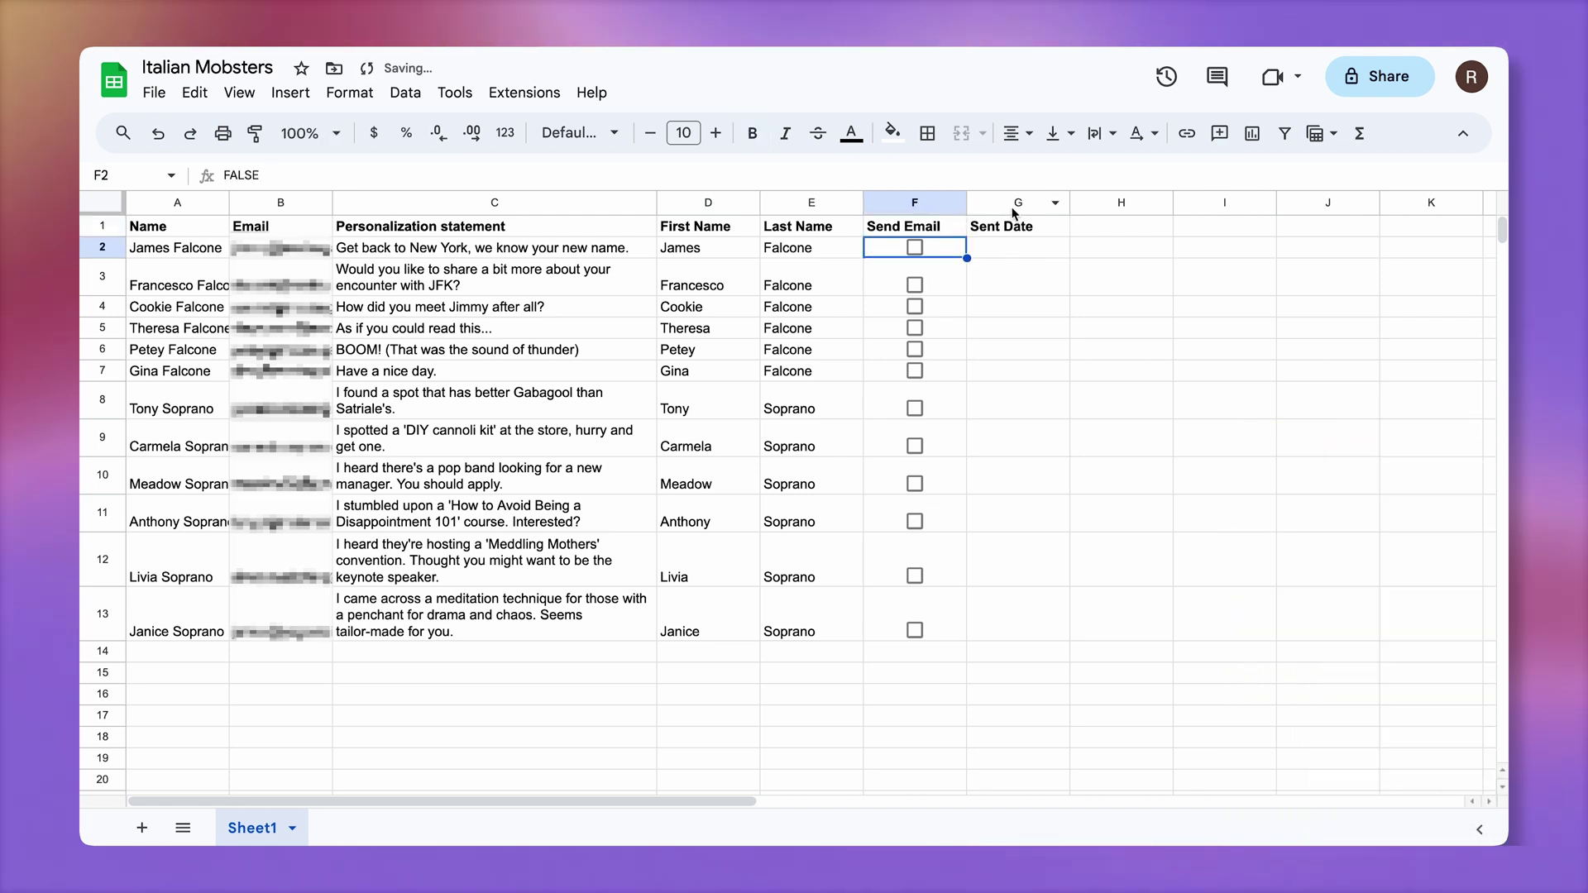
{"action": "left_click_drag", "start_coordinate": [1105, 203], "coordinate": [1122, 203]}
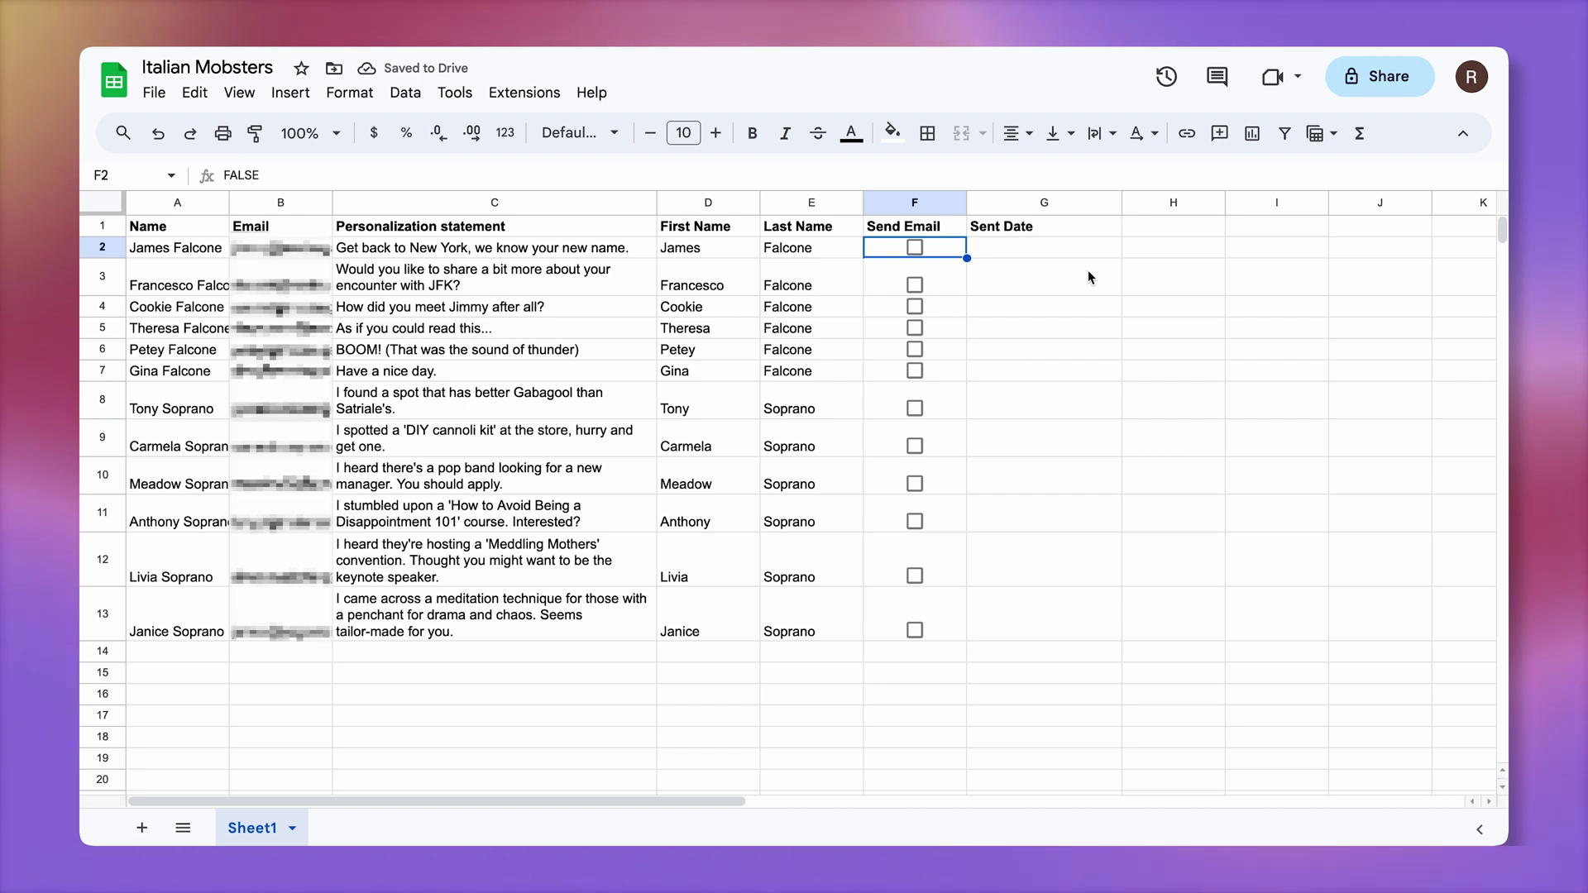
{"action": "mouse_move", "coordinate": [1255, 35]}
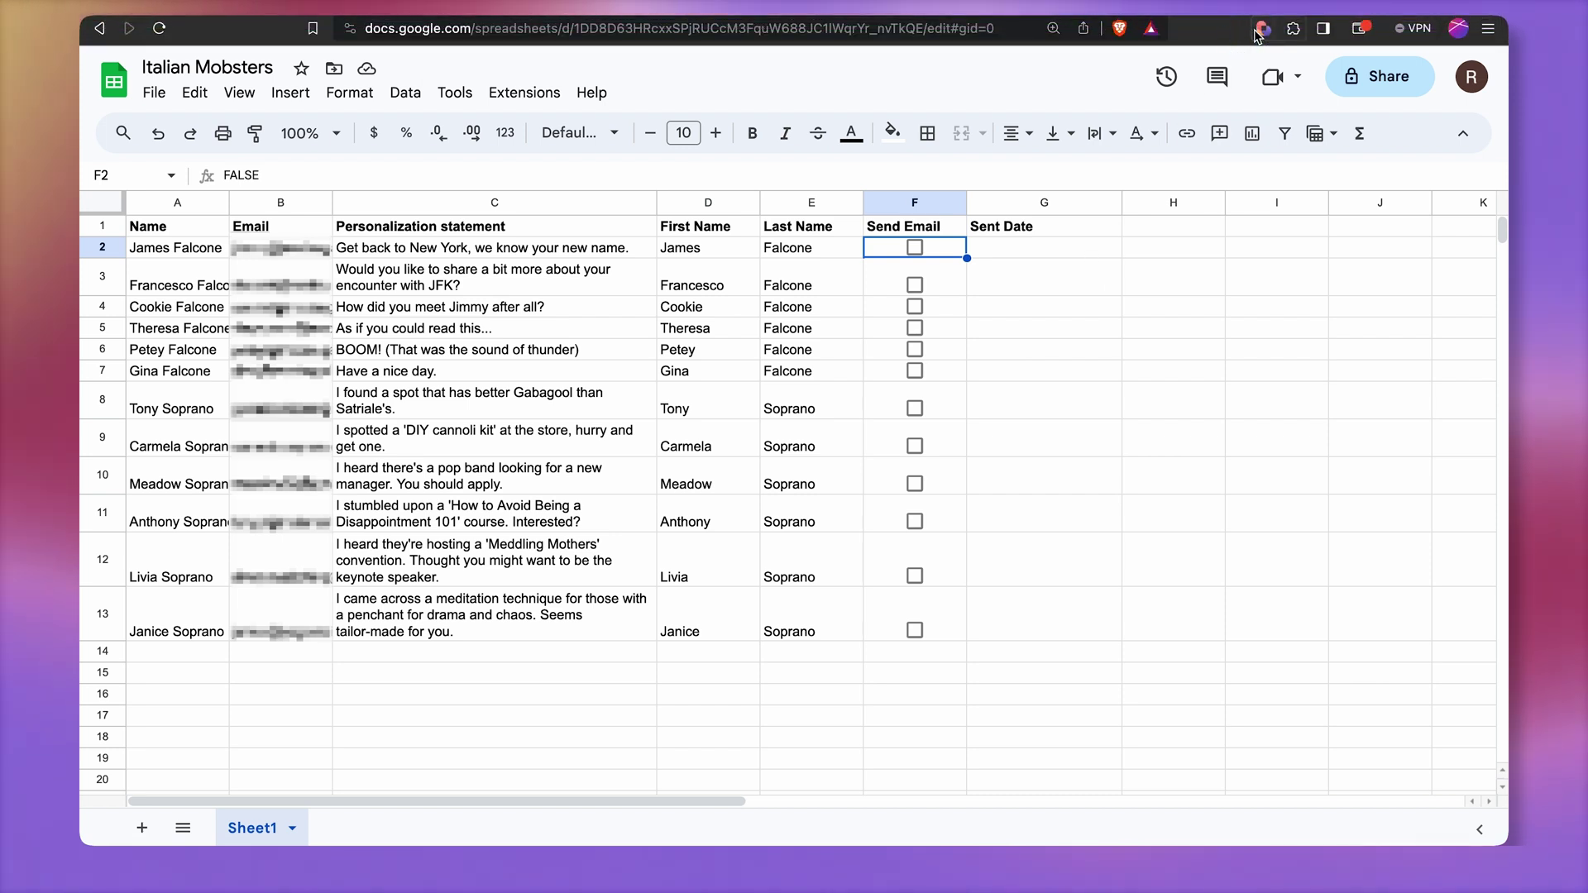
Create a new Bardeen playbook and list the Google Sheets triggers and actions
{"action": "left_click", "coordinate": [1260, 31]}
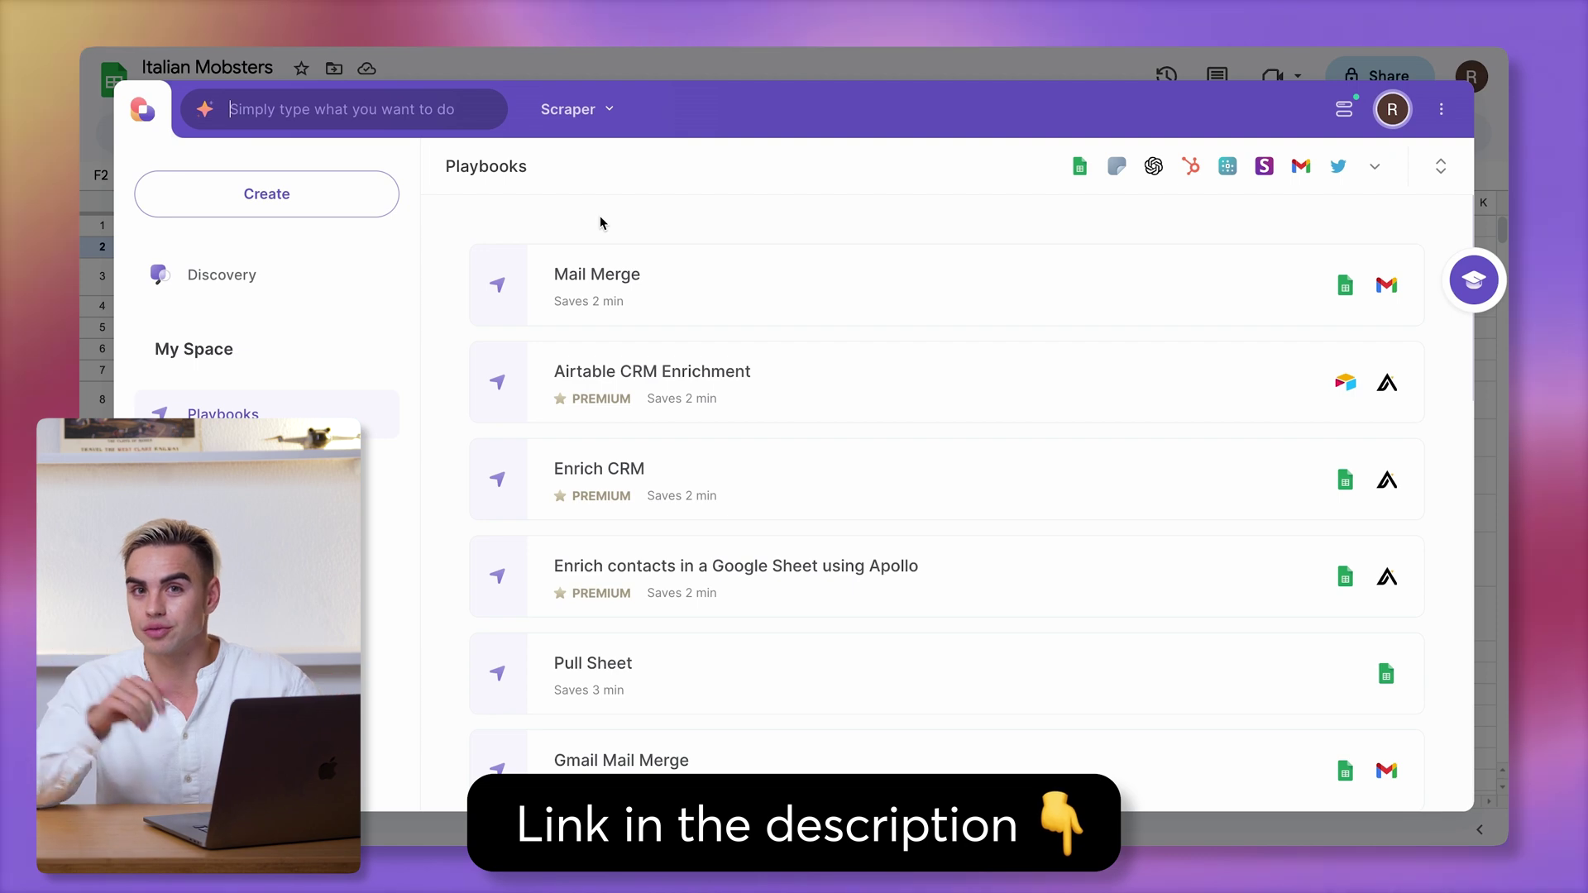
{"action": "left_click", "coordinate": [339, 195]}
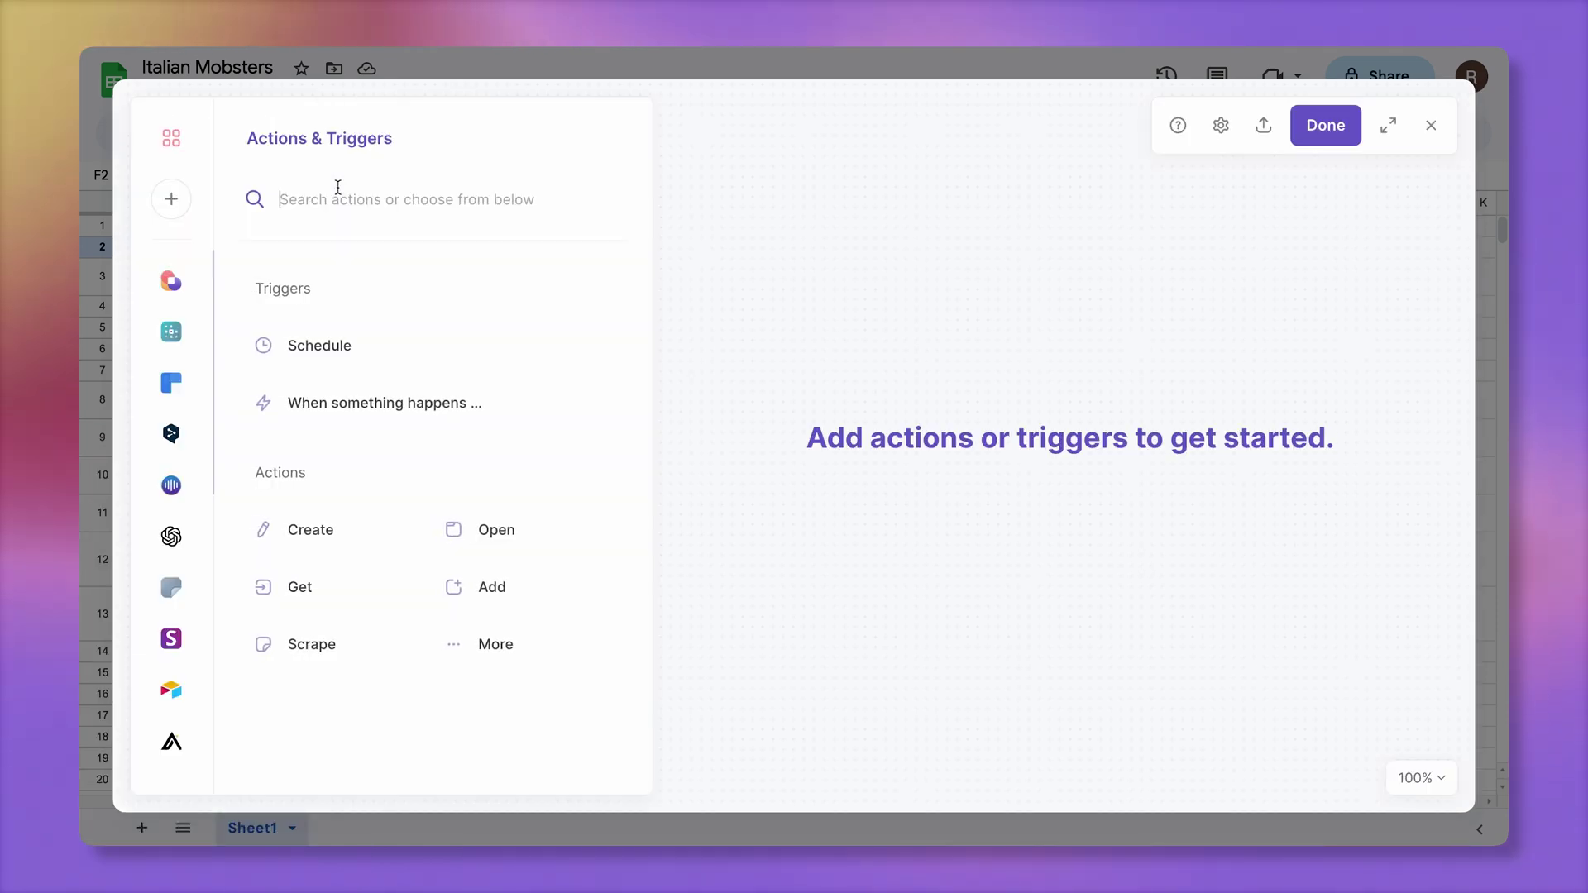
{"action": "scroll", "coordinate": [174, 550], "scroll_direction": "down", "scroll_amount": 5}
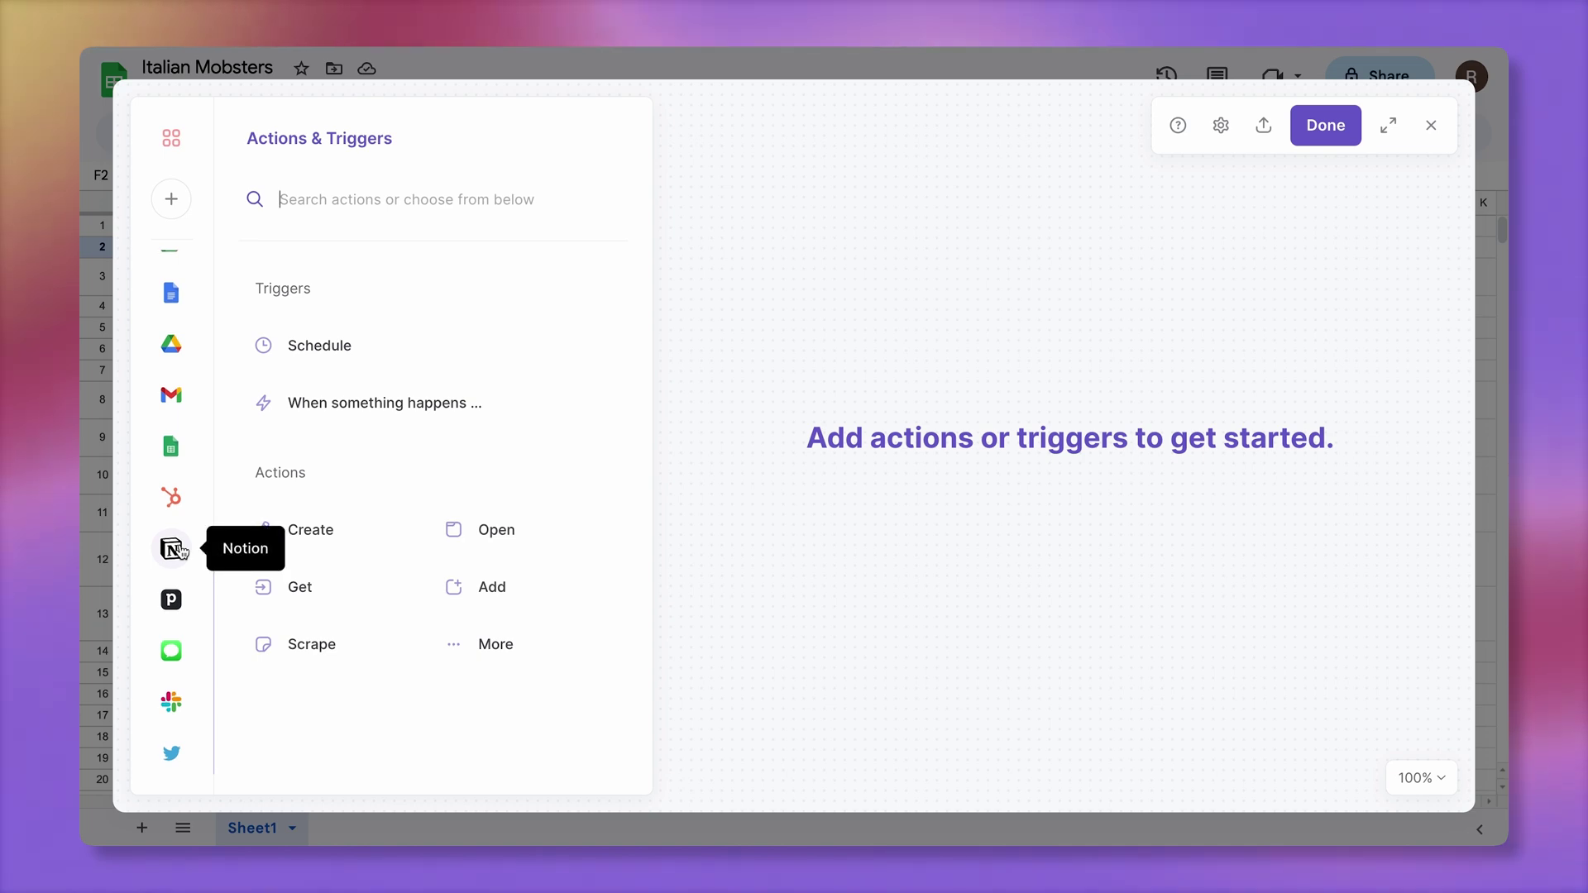
{"action": "left_click", "coordinate": [171, 447]}
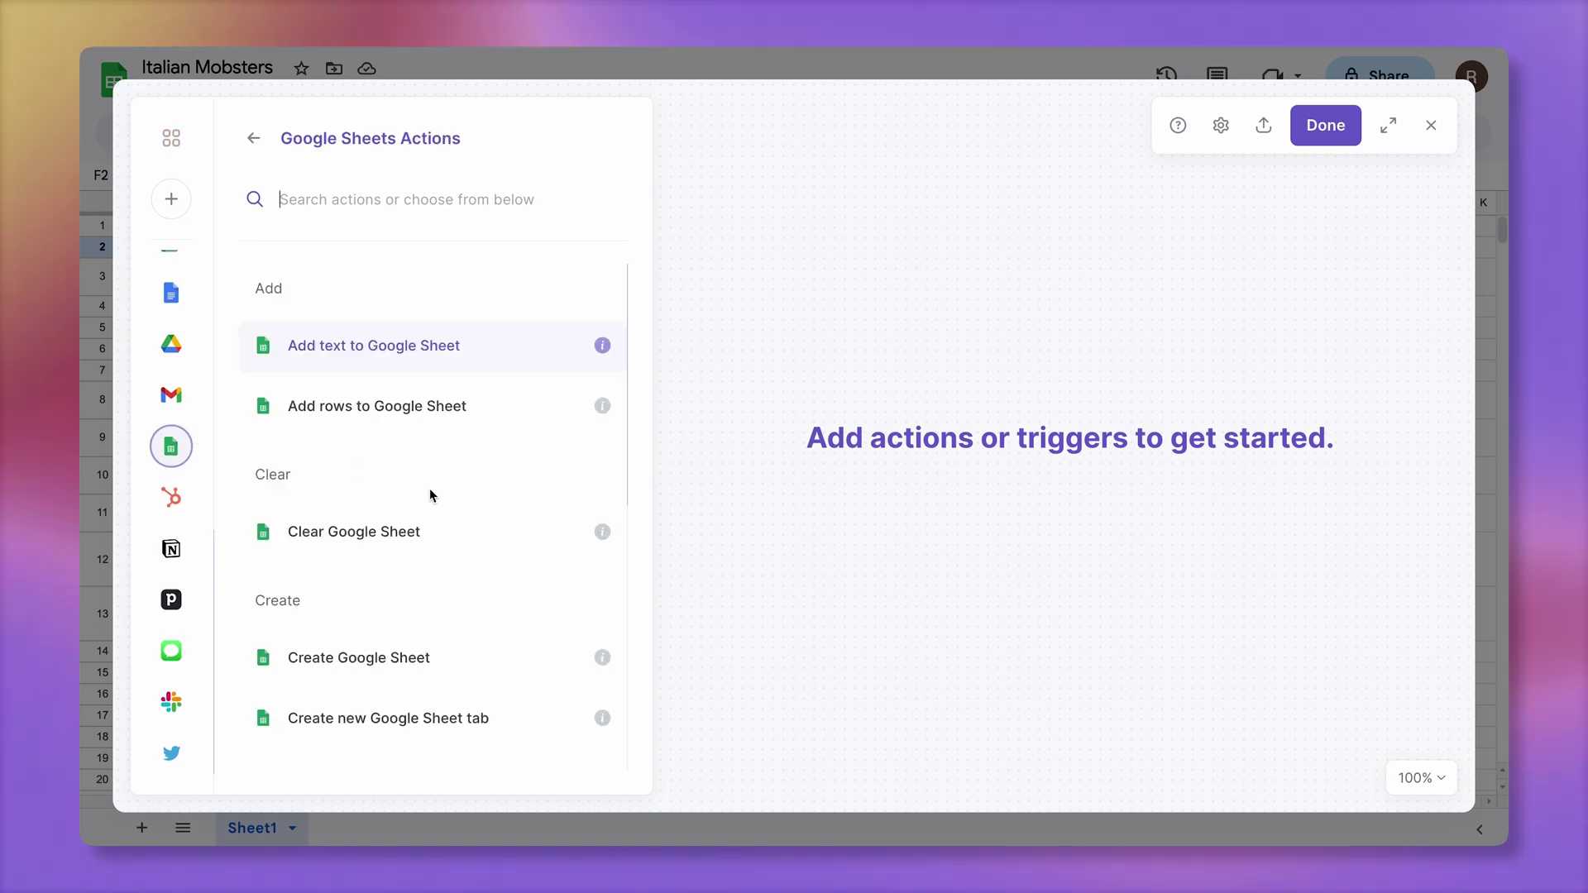
{"action": "scroll", "coordinate": [430, 489], "scroll_direction": "down", "scroll_amount": 5}
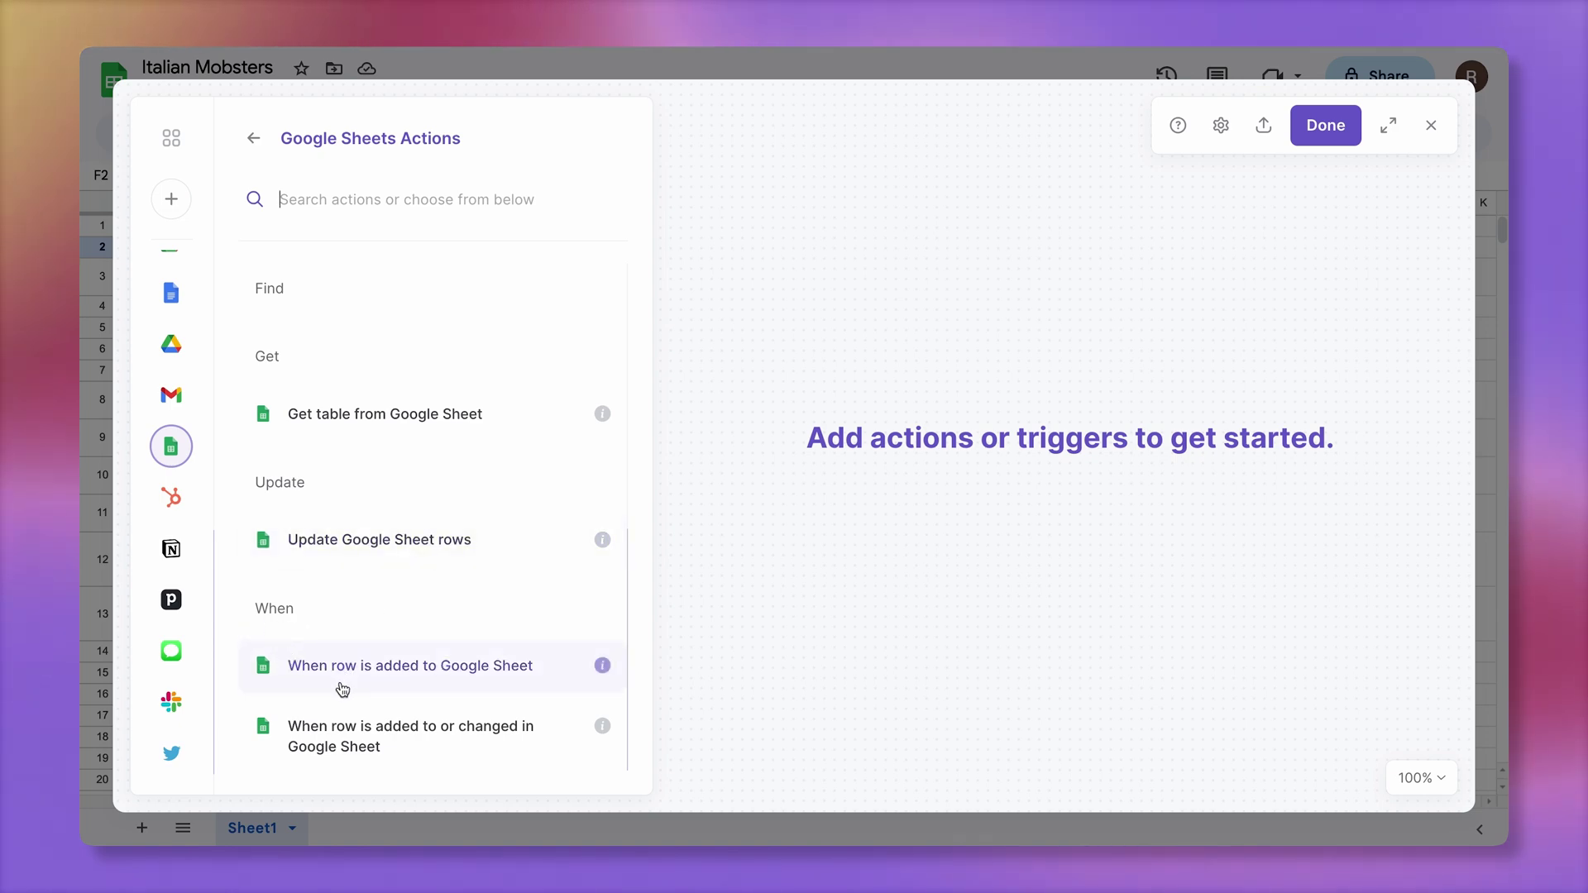
Use the 'row added or changed' trigger on Sheet1 of the Italian Mobsters spreadsheet
{"action": "left_click", "coordinate": [460, 747]}
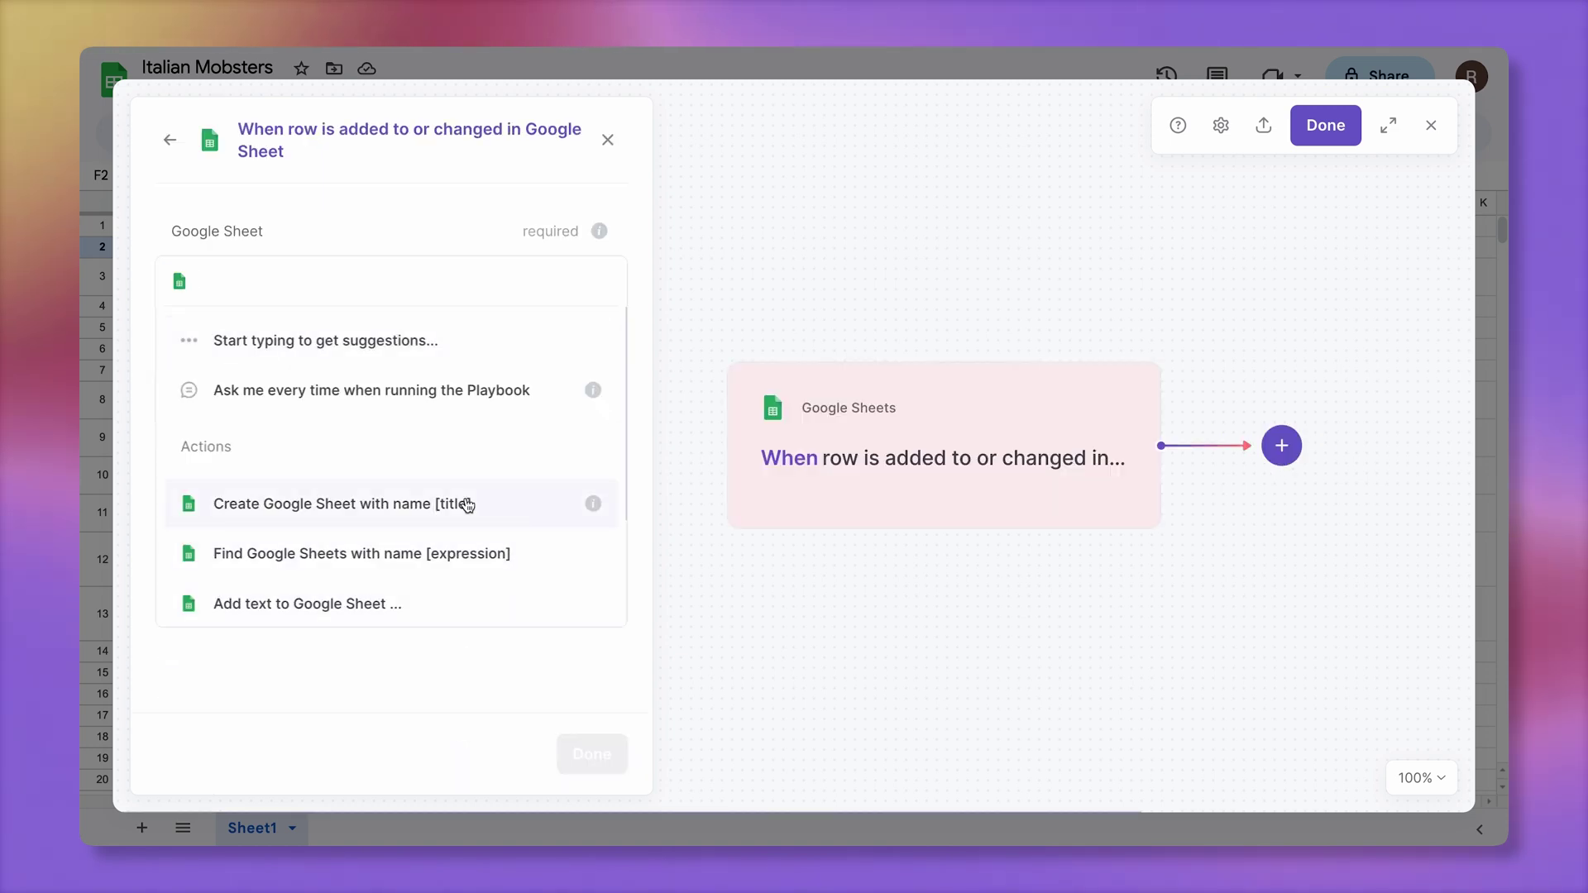
{"action": "left_click", "coordinate": [270, 273]}
{"action": "type", "text": "Italia"}
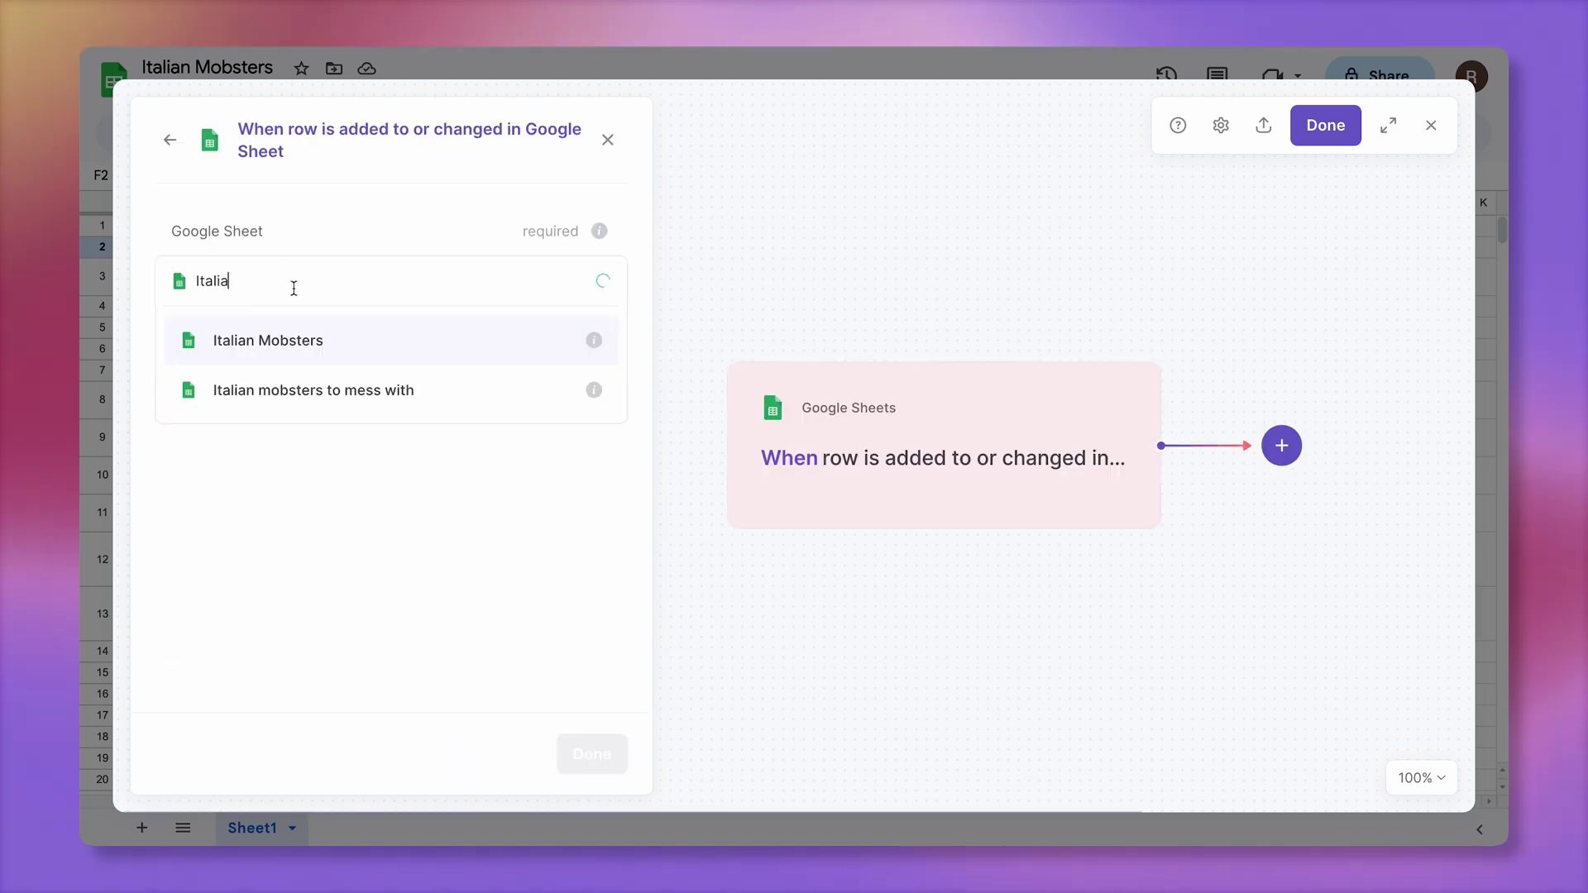
{"action": "left_click", "coordinate": [360, 342]}
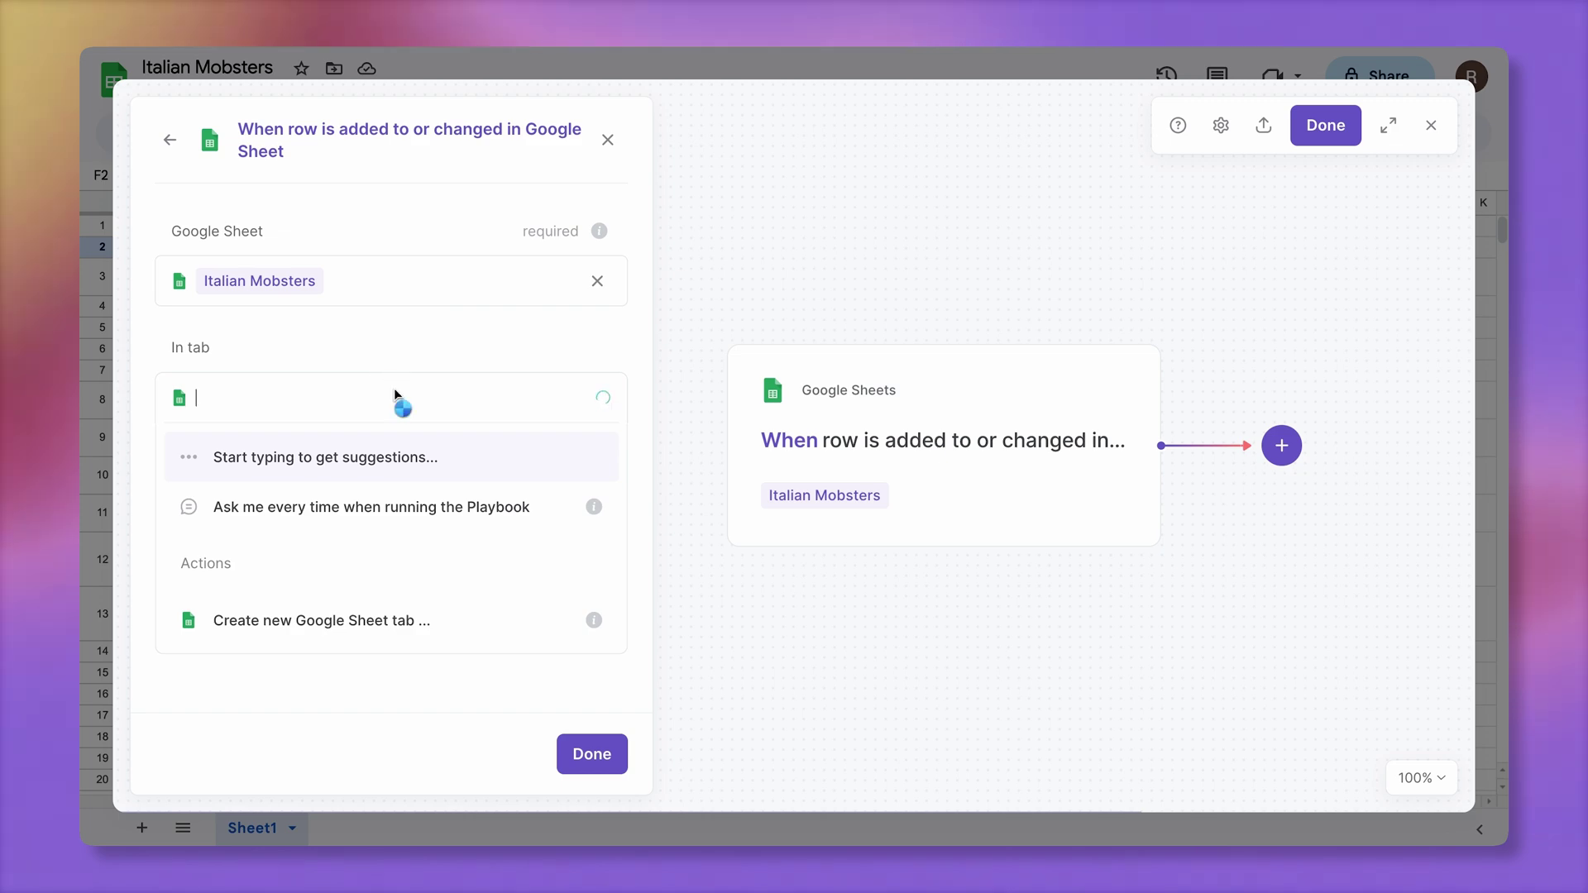
{"action": "type", "text": "S"}
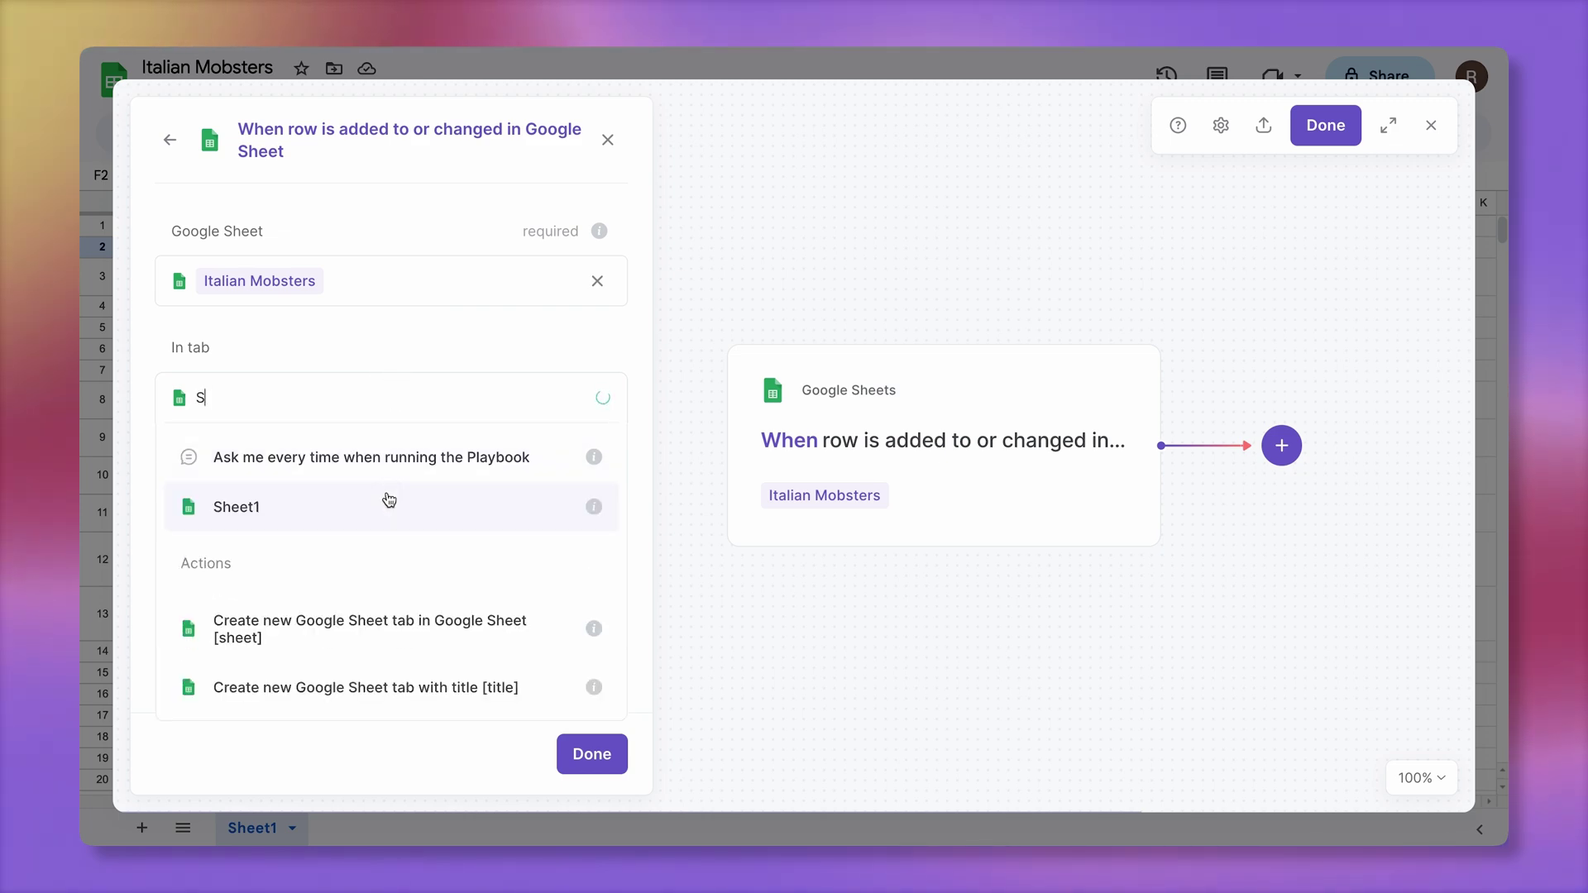
{"action": "left_click", "coordinate": [389, 500]}
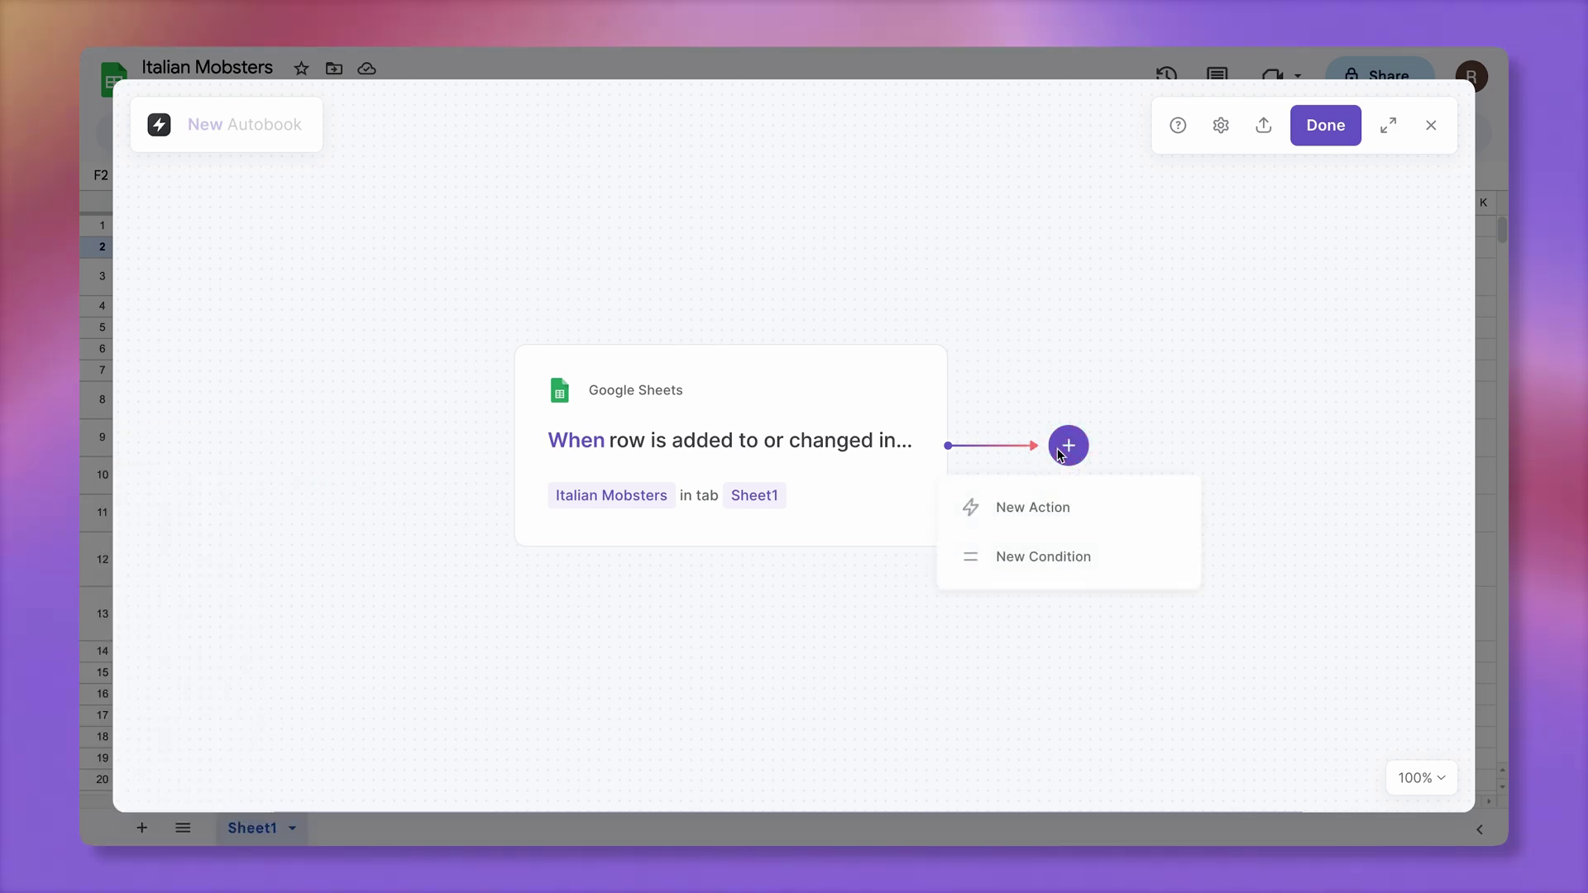
Add an If condition checking whether the row's Send Email equals TRUE
{"action": "left_click", "coordinate": [1095, 551]}
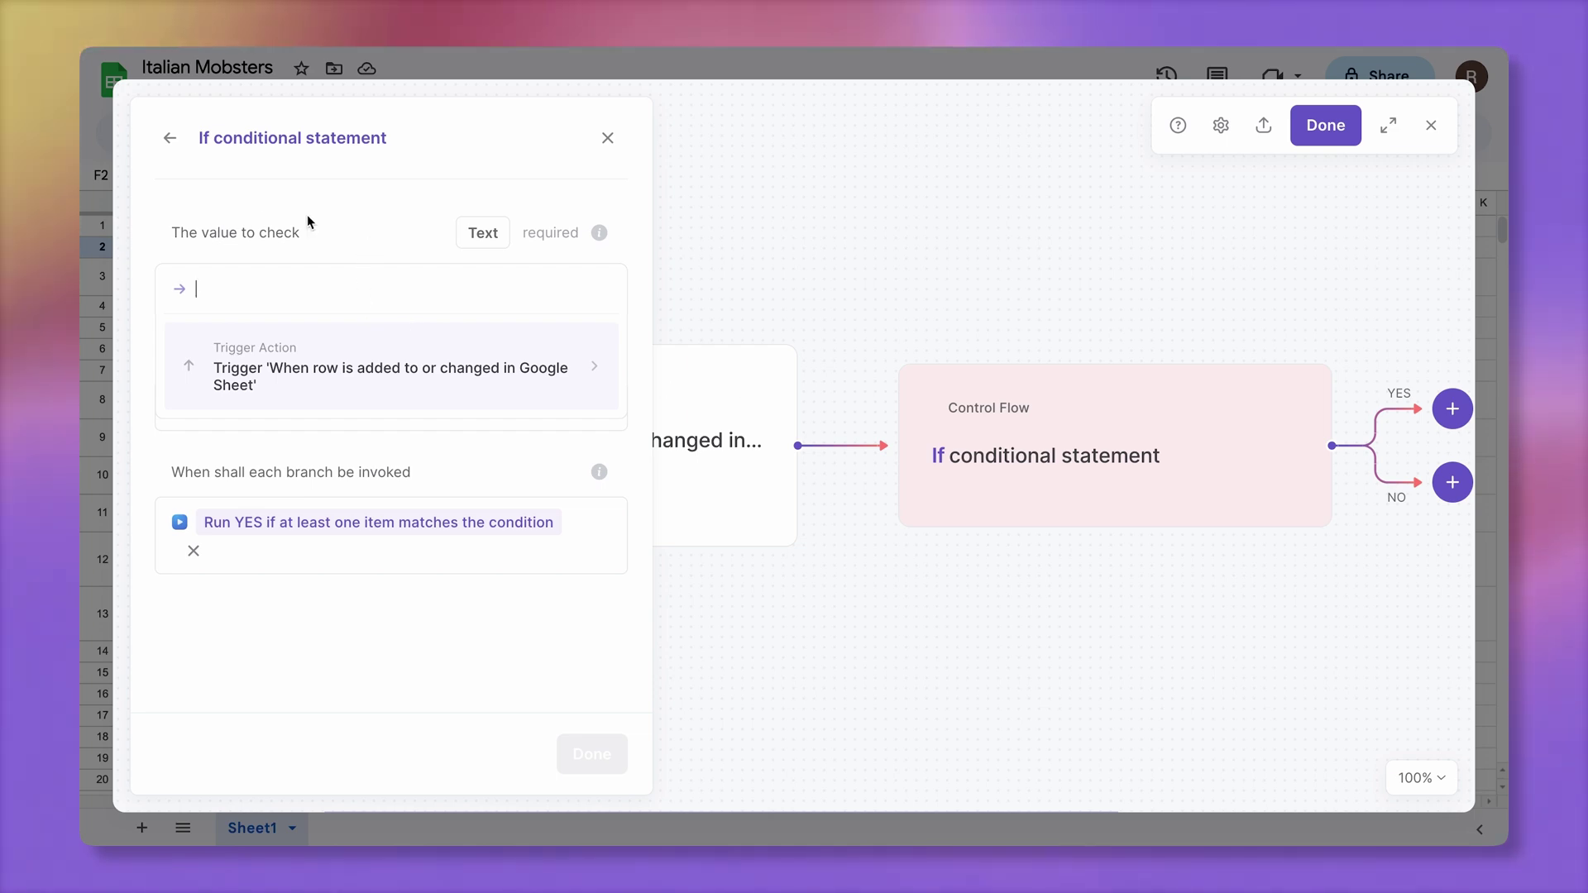
{"action": "left_click", "coordinate": [439, 347]}
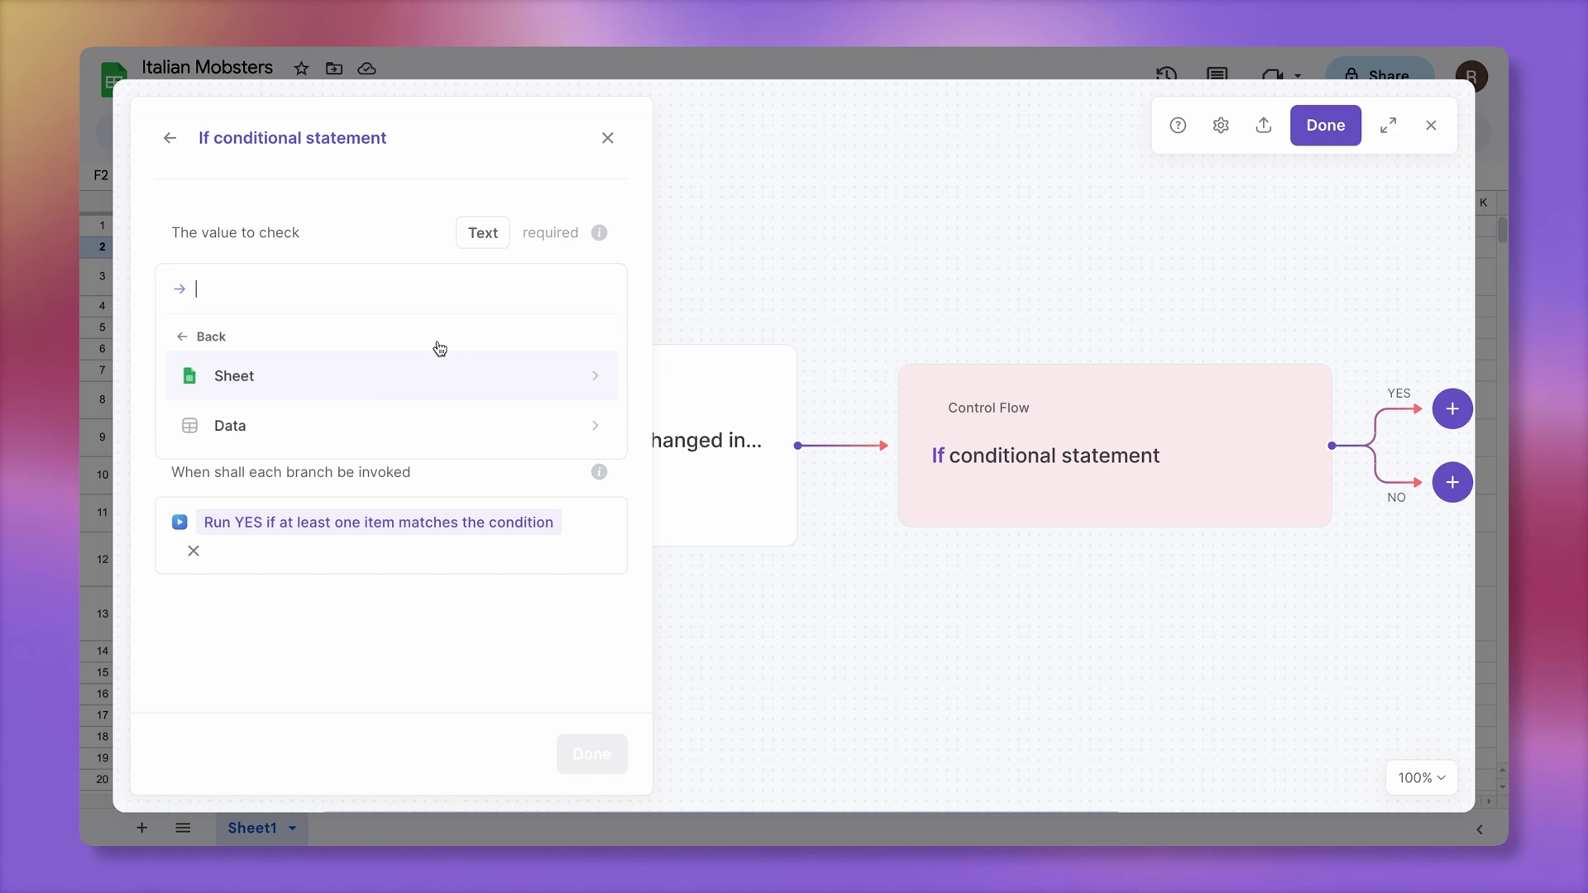
{"action": "left_click", "coordinate": [457, 420]}
{"action": "left_click", "coordinate": [447, 511]}
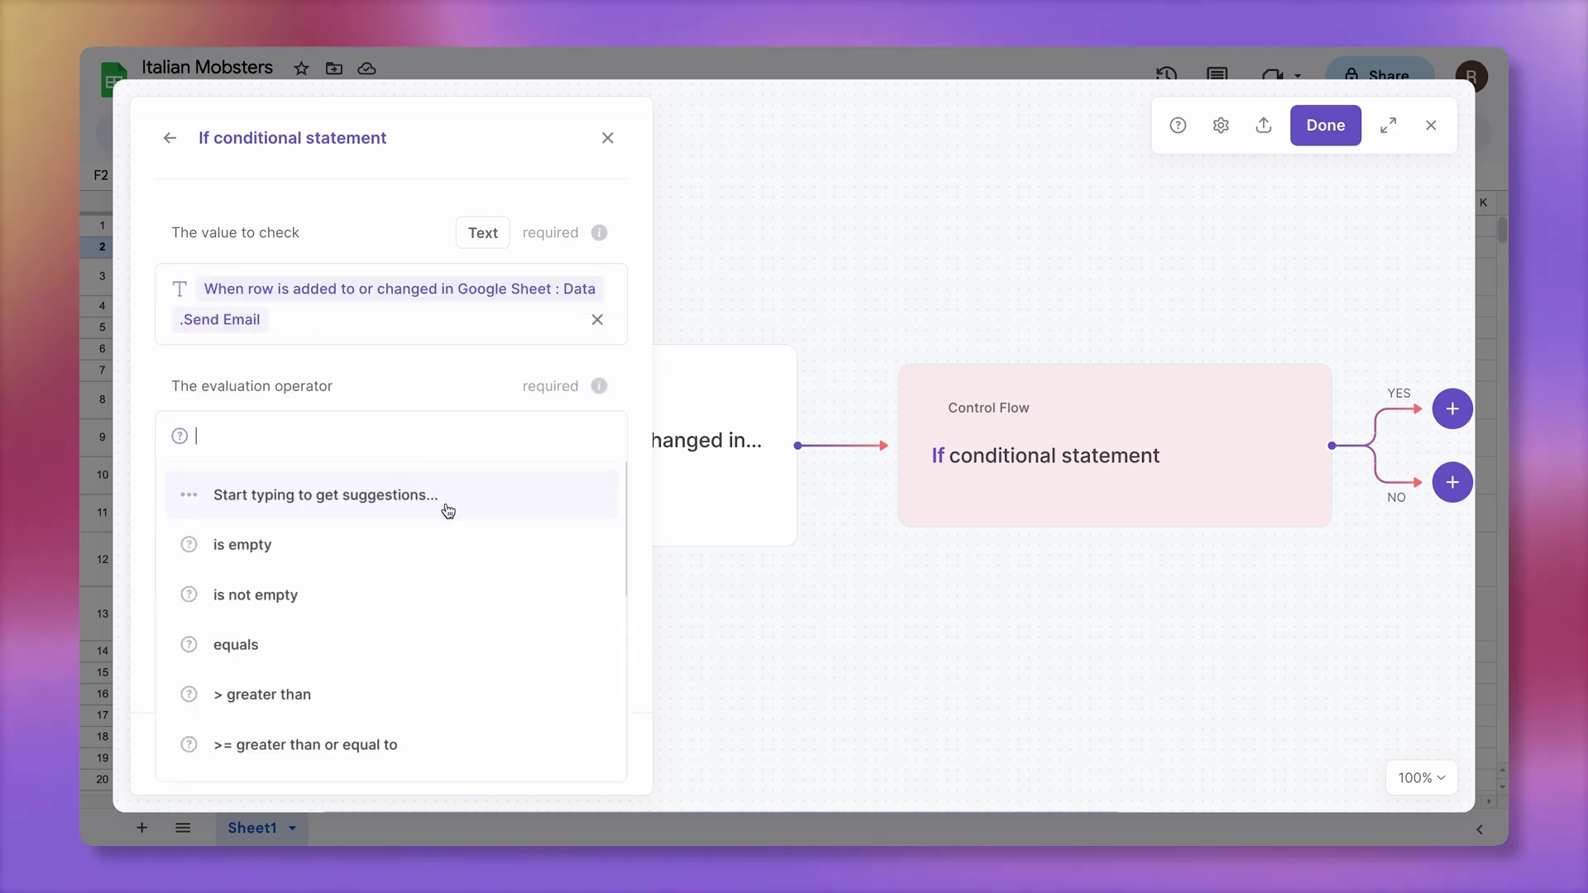
{"action": "left_click", "coordinate": [449, 635]}
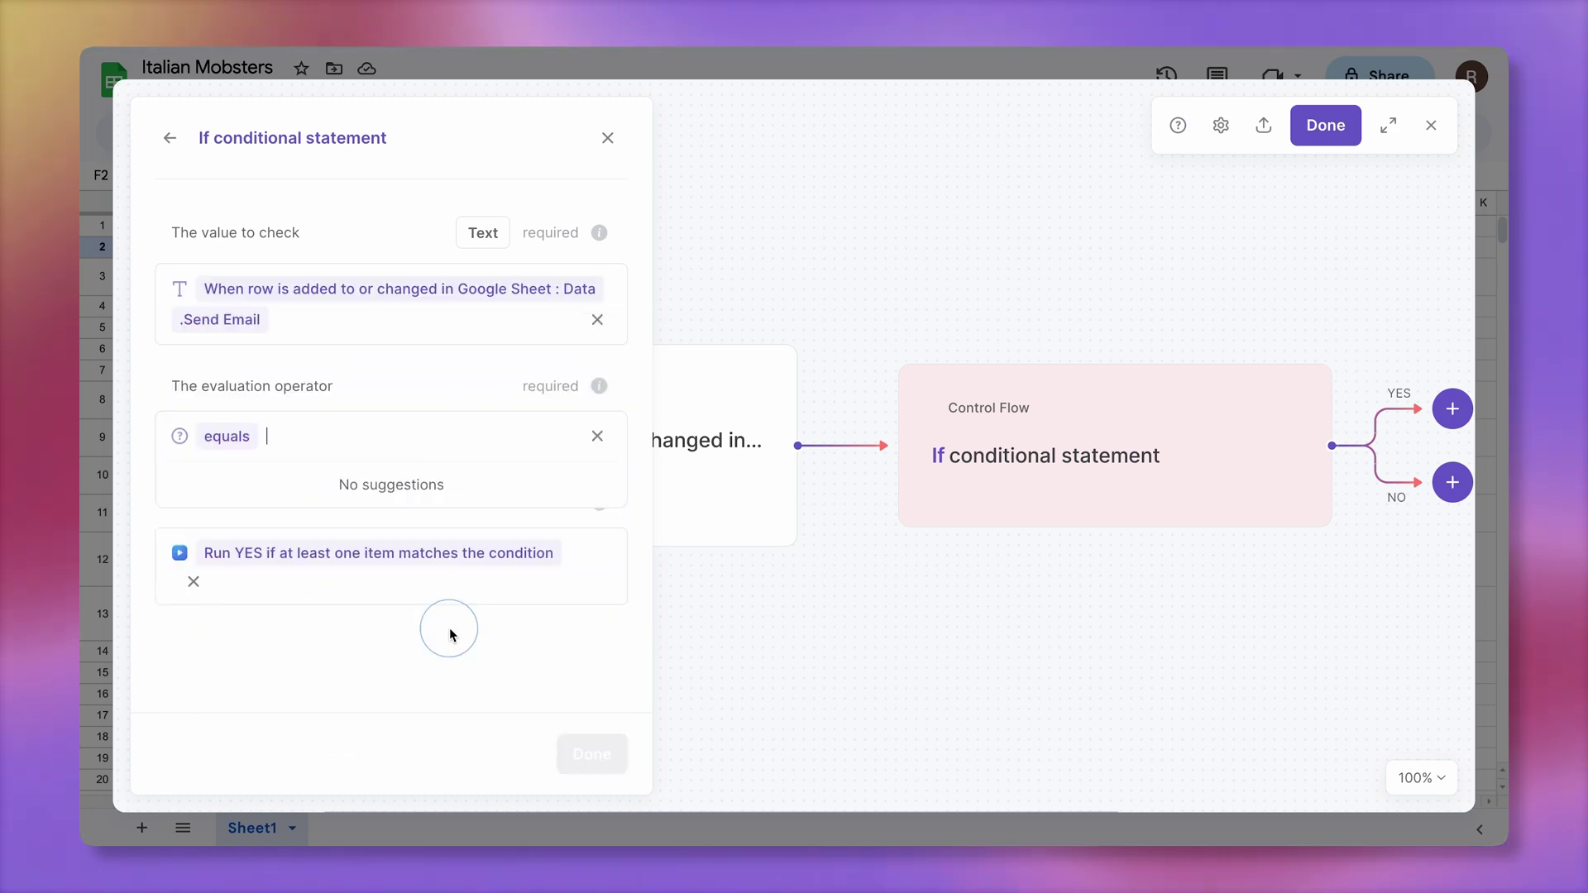
{"action": "type", "text": "TRUE"}
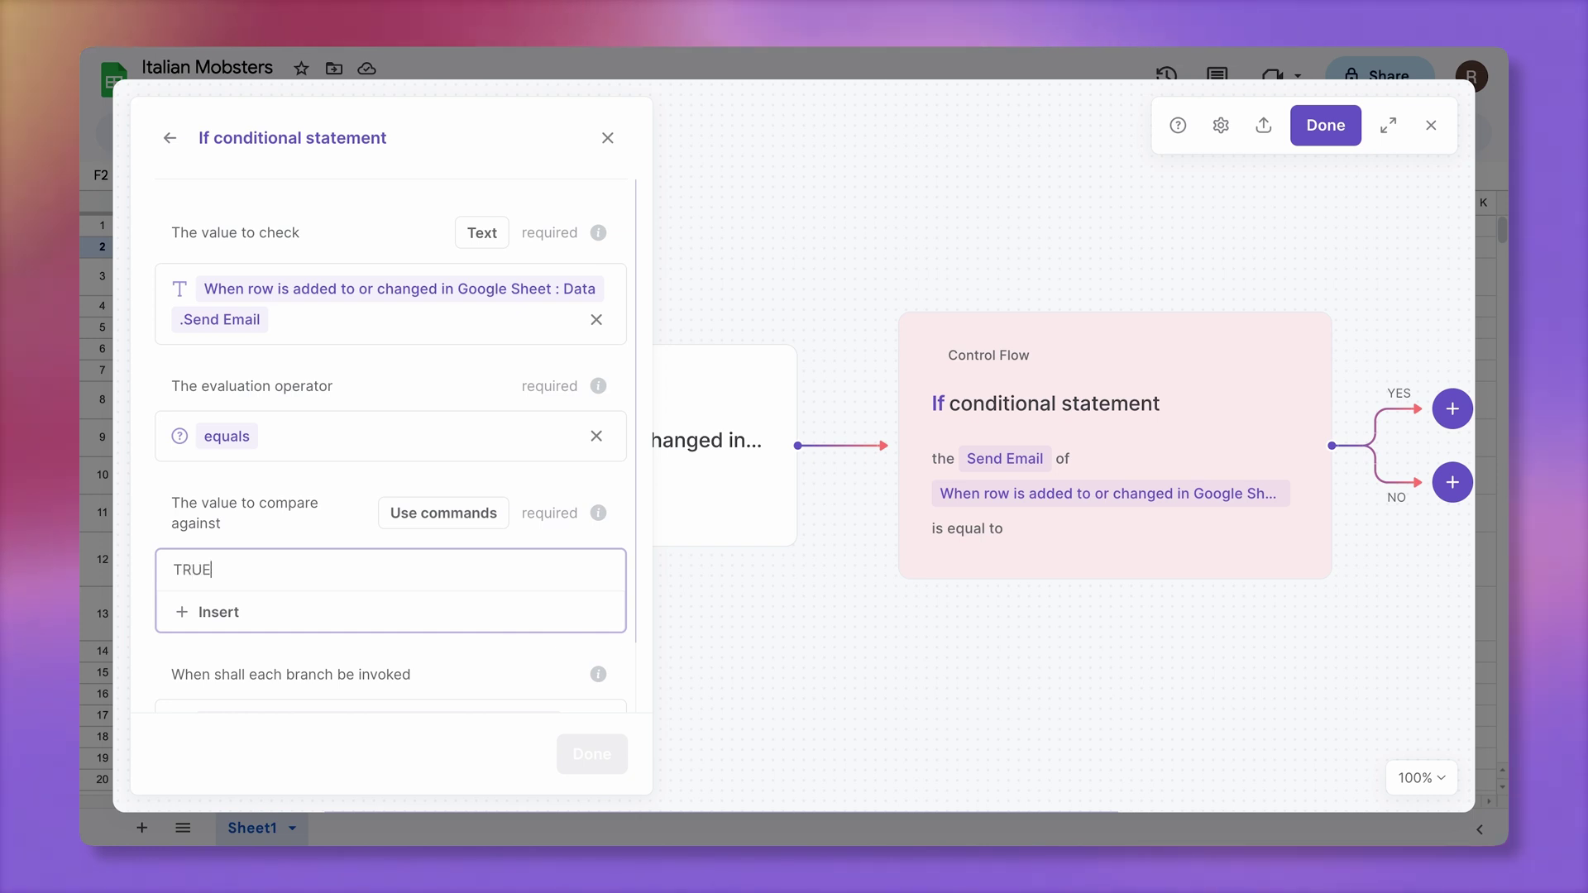
{"action": "key", "text": "Return"}
Make the If run both YES and NO branches with their respective items
{"action": "left_click", "coordinate": [373, 663]}
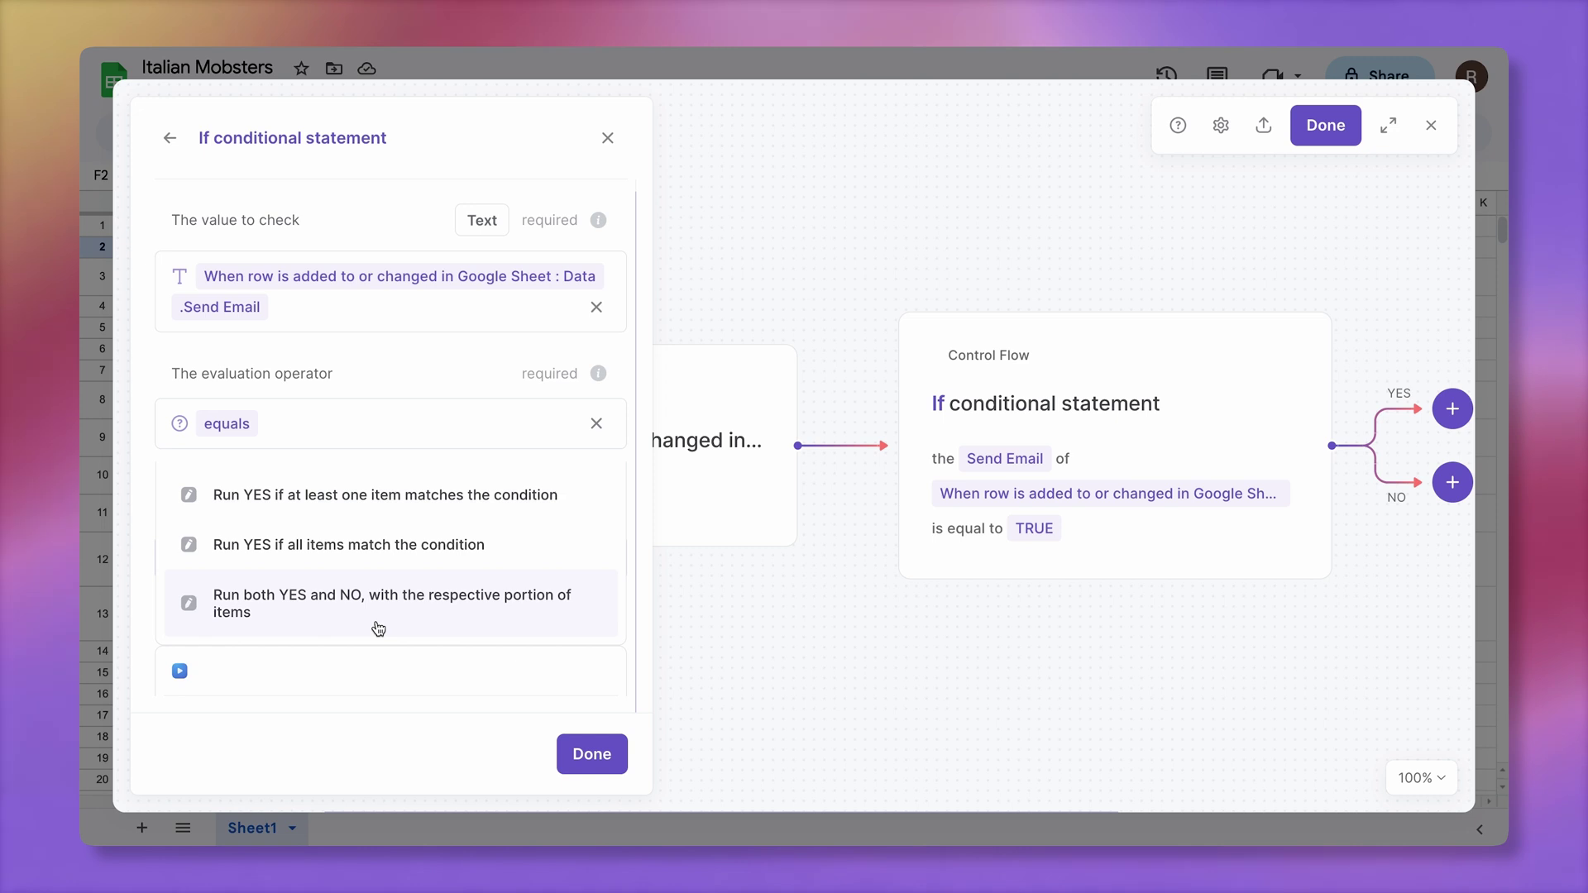
{"action": "left_click", "coordinate": [378, 627]}
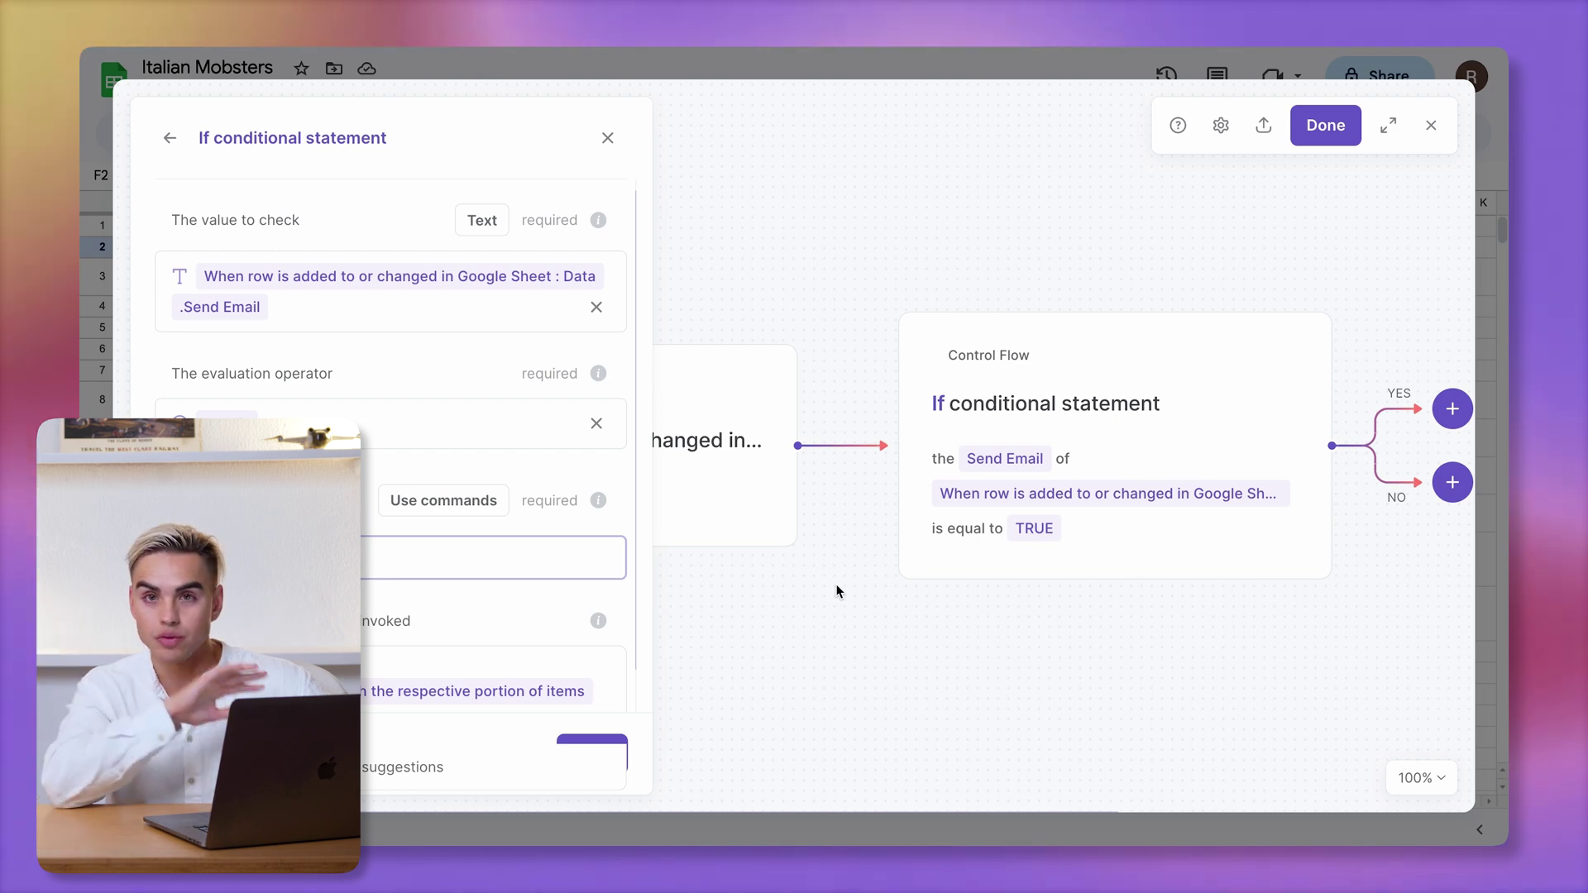
{"action": "mouse_move", "coordinate": [956, 547]}
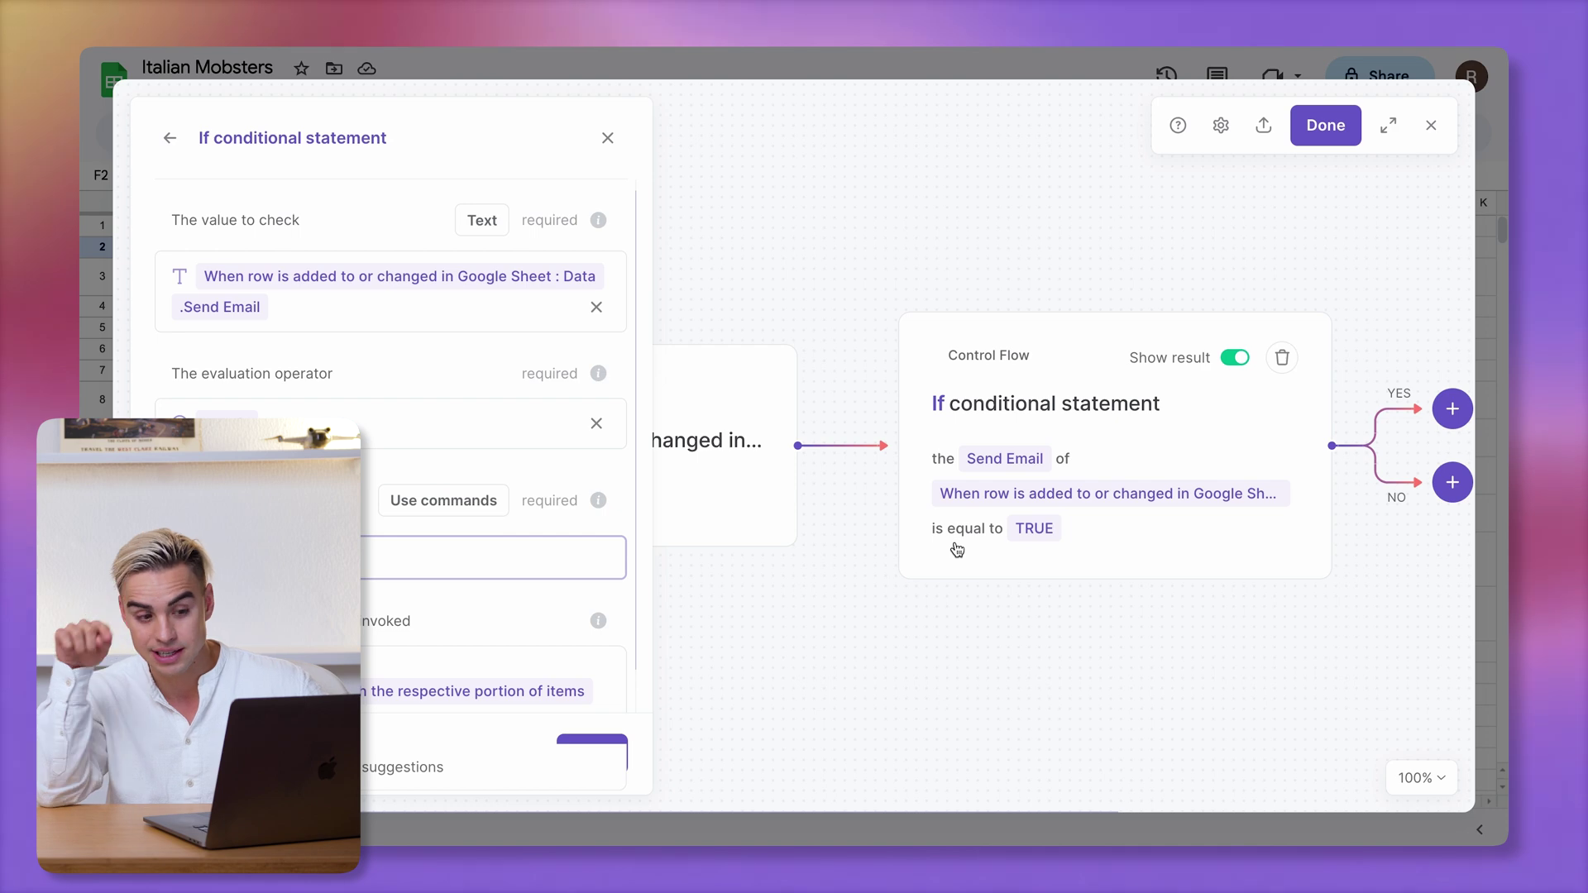
{"action": "scroll", "coordinate": [1240, 479], "scroll_direction": "right", "scroll_amount": 3}
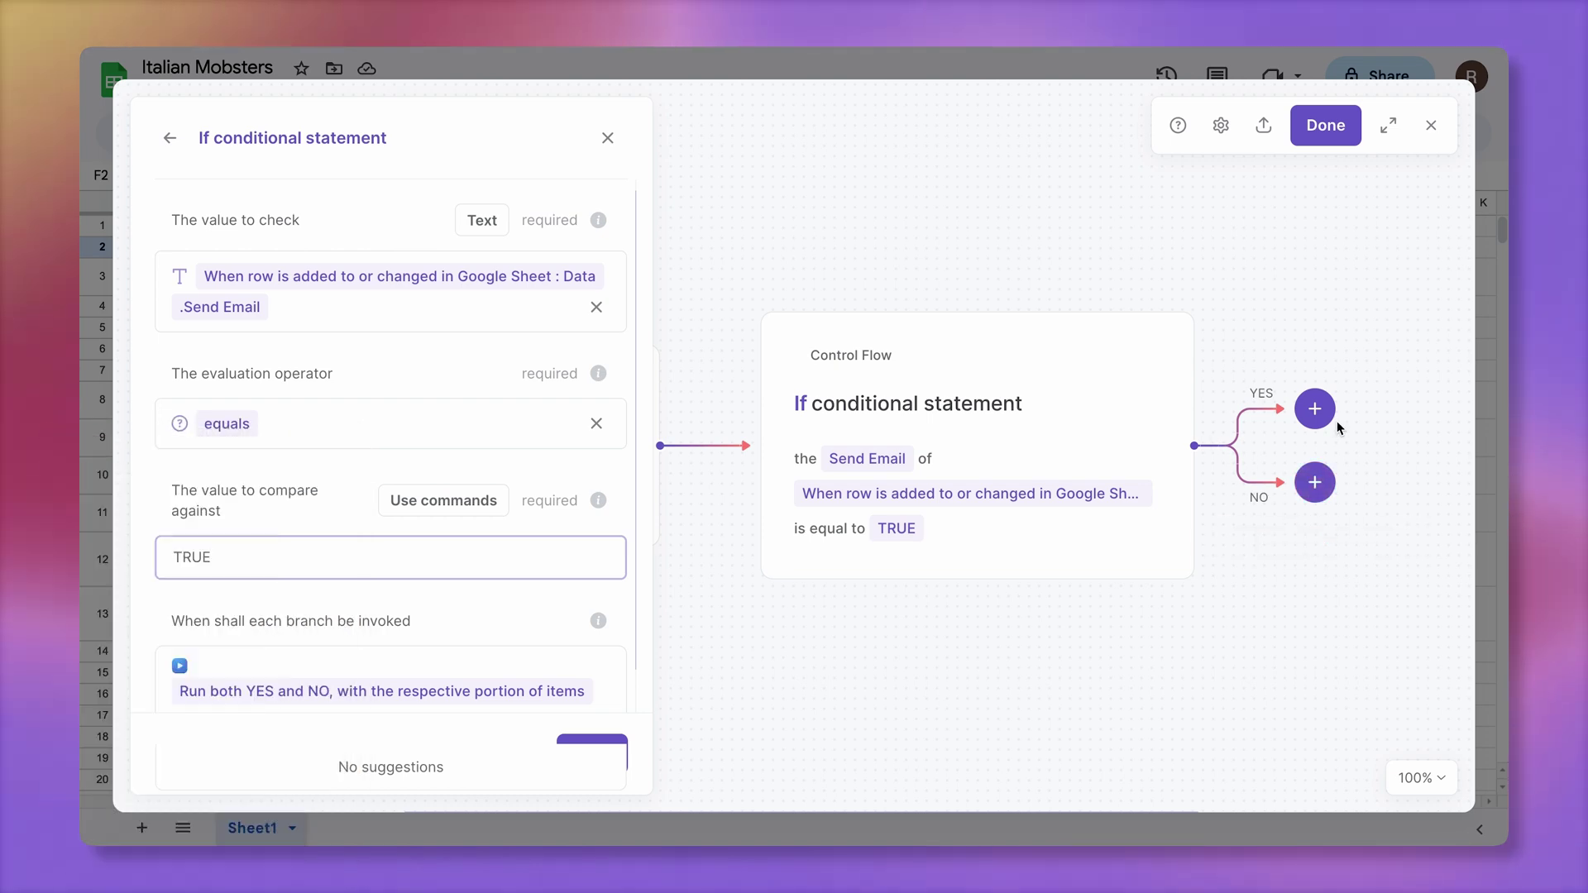
{"action": "left_click", "coordinate": [585, 738]}
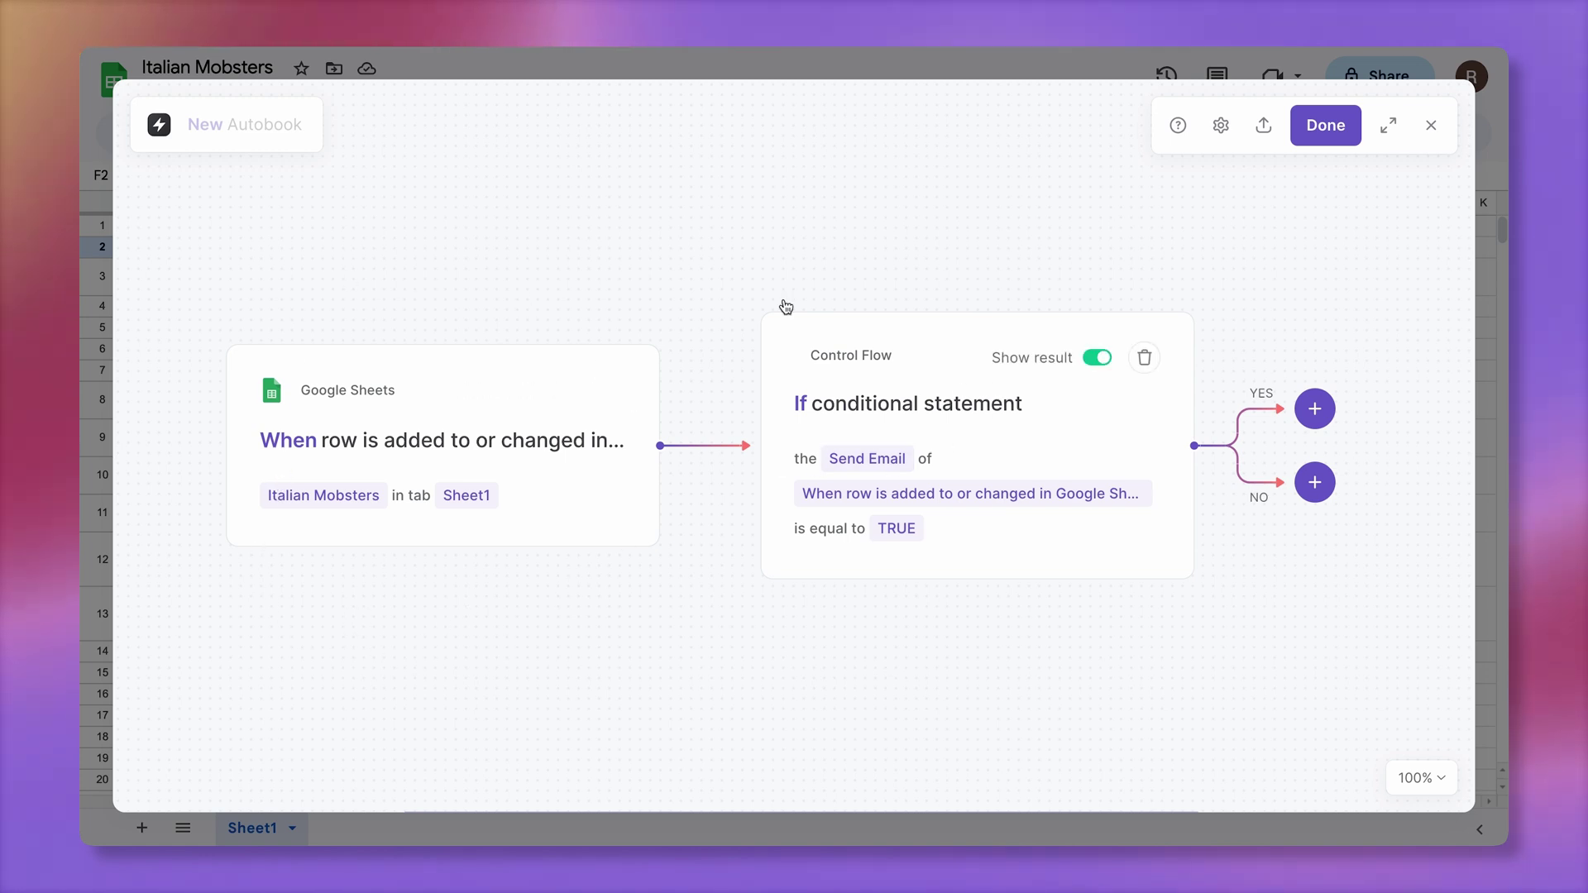
Add a Gmail Send email step on the YES branch addressed to the row's Email
{"action": "scroll", "coordinate": [1232, 517], "scroll_direction": "right", "scroll_amount": 5}
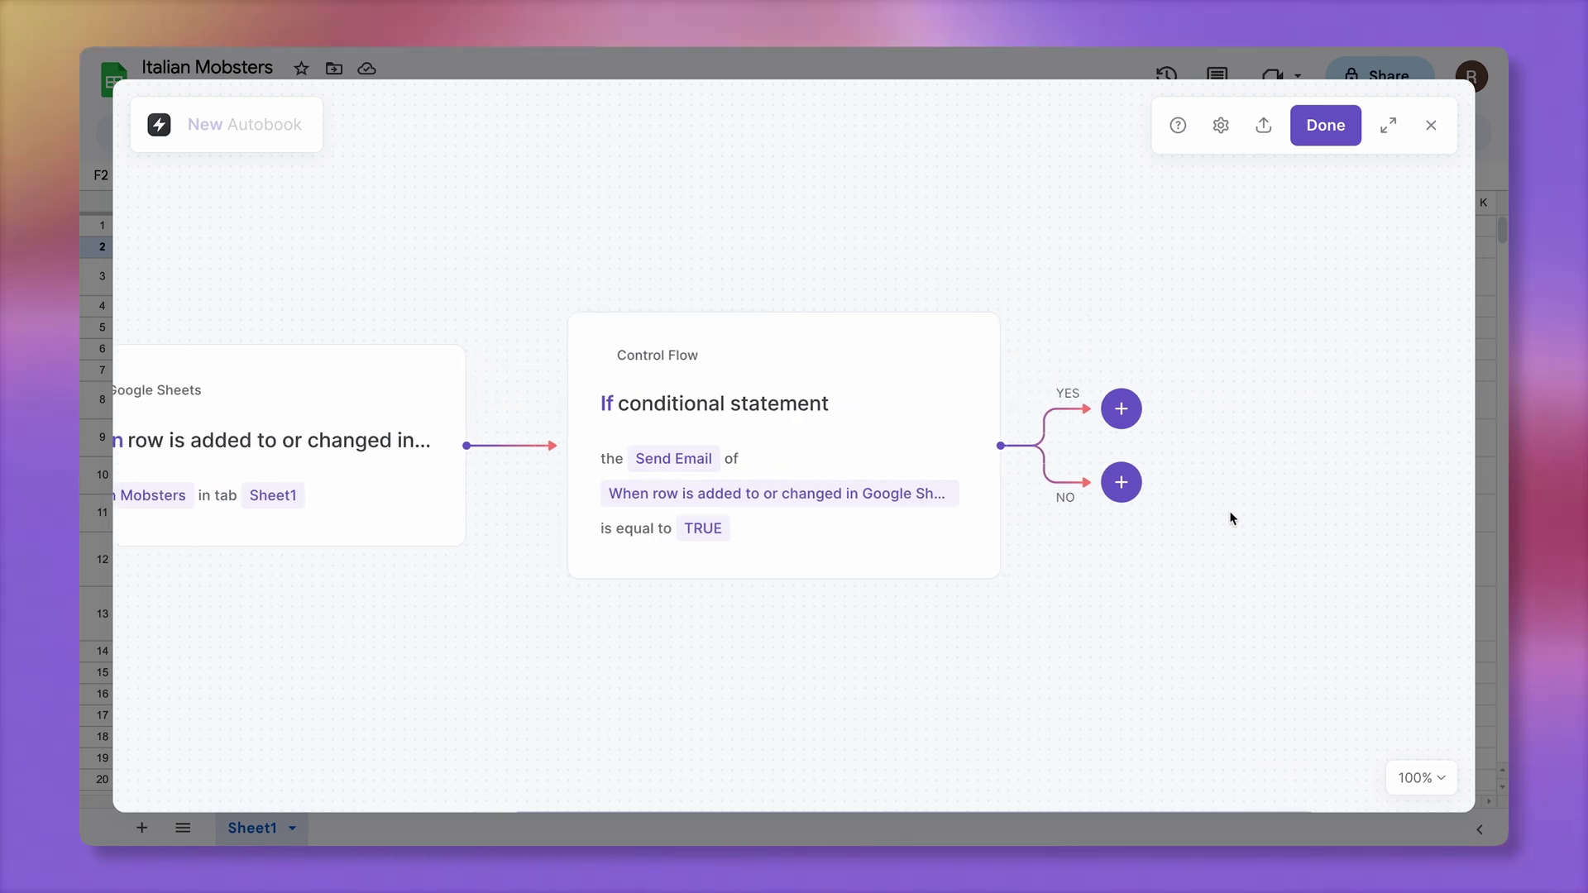
{"action": "left_click", "coordinate": [1136, 416]}
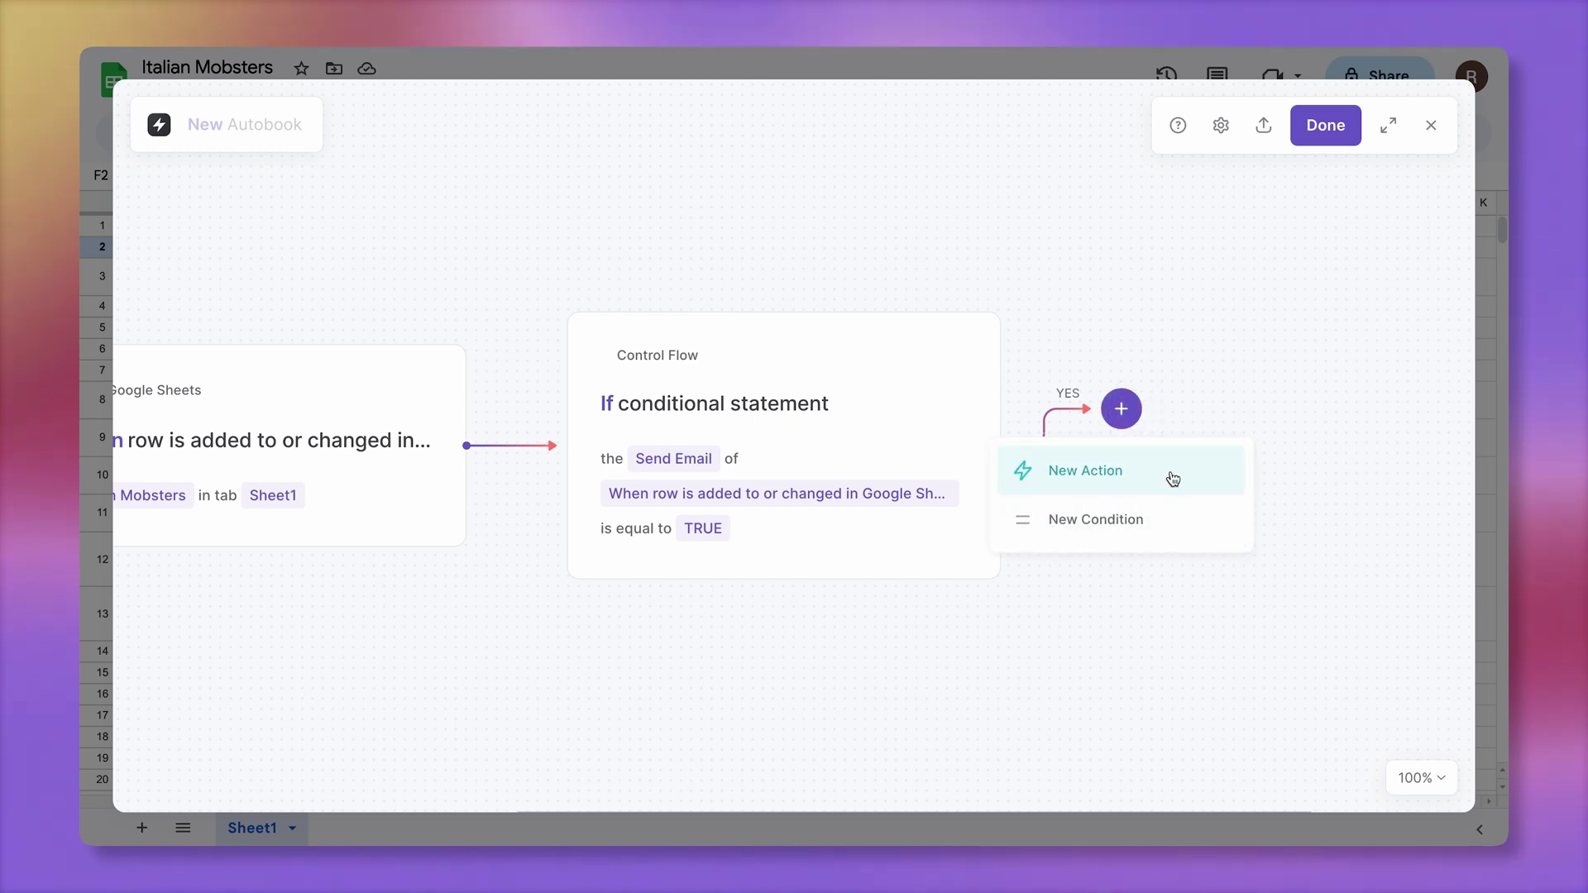
{"action": "left_click", "coordinate": [1076, 471]}
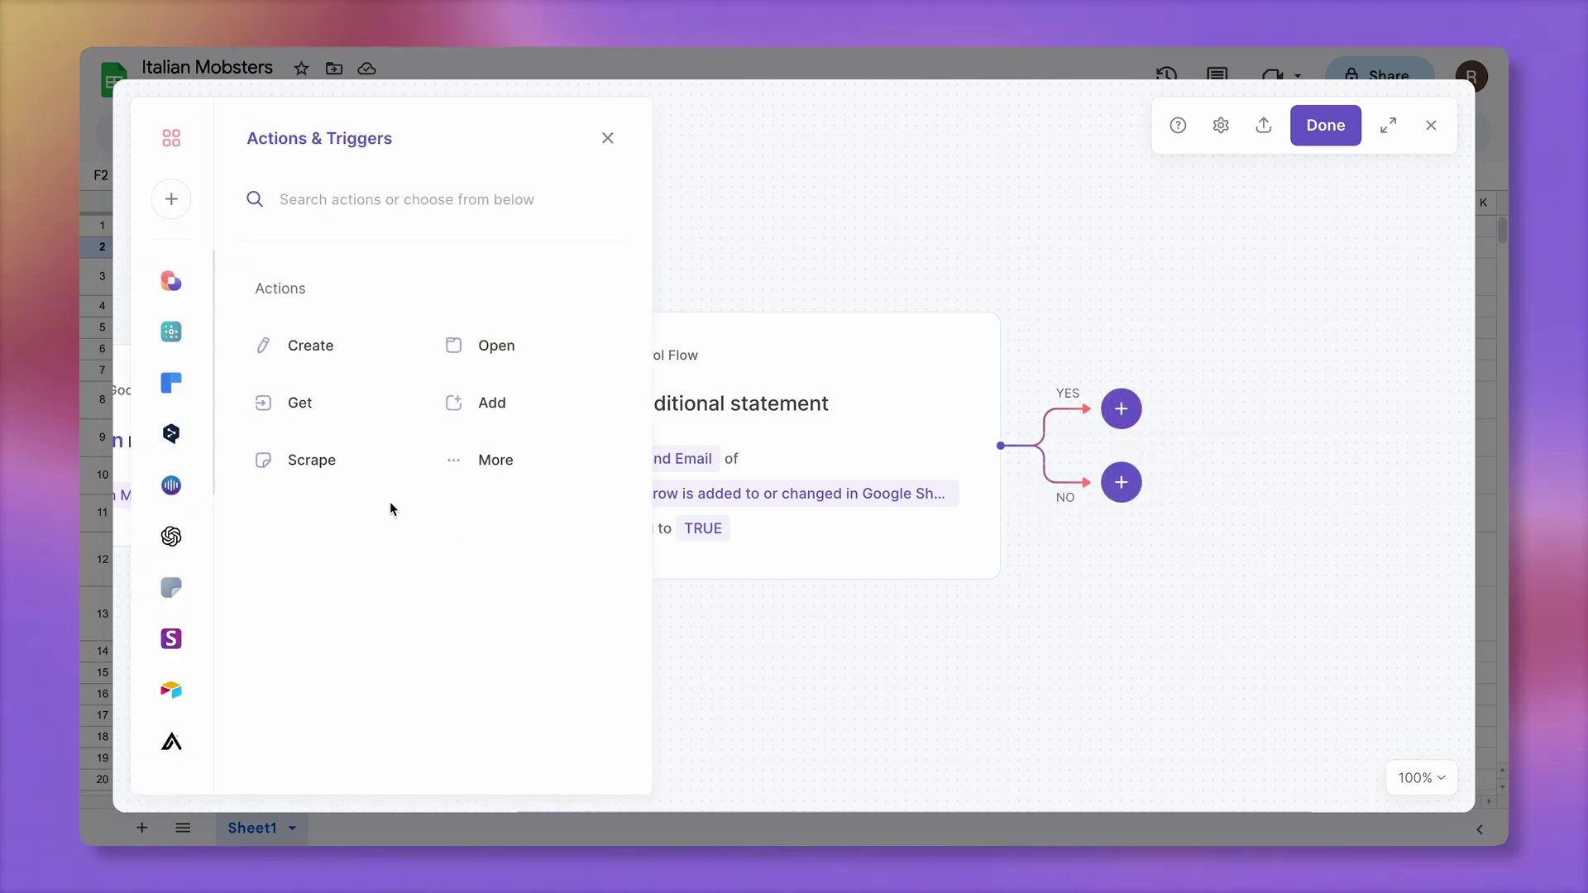
{"action": "scroll", "coordinate": [169, 683], "scroll_direction": "down", "scroll_amount": 5}
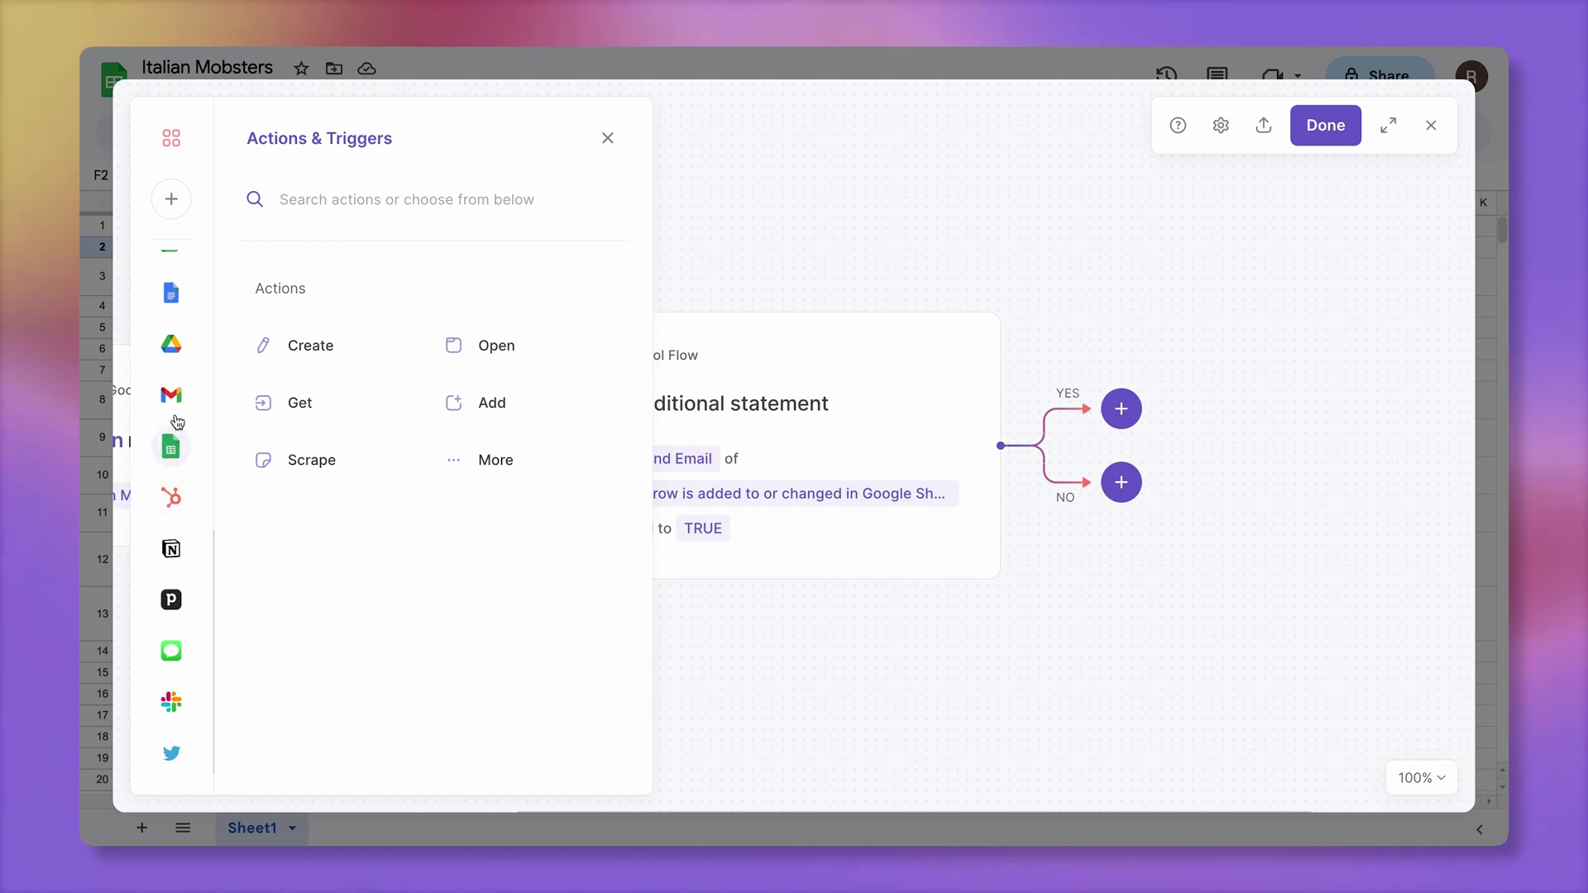
{"action": "left_click", "coordinate": [171, 394]}
{"action": "scroll", "coordinate": [364, 620], "scroll_direction": "down", "scroll_amount": 3}
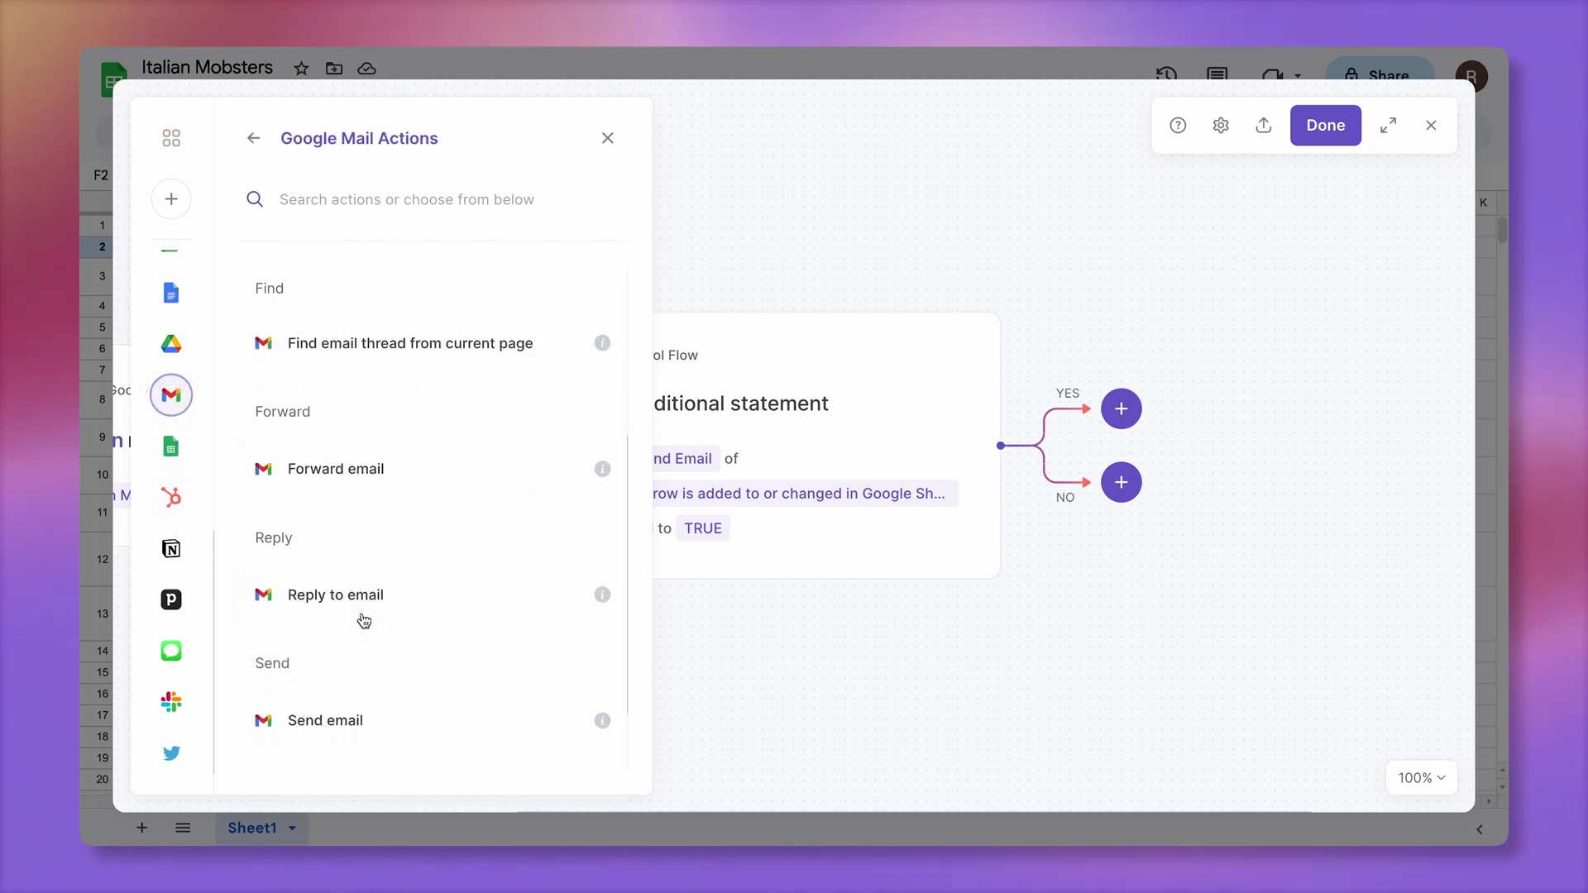
{"action": "scroll", "coordinate": [363, 620], "scroll_direction": "down", "scroll_amount": 1}
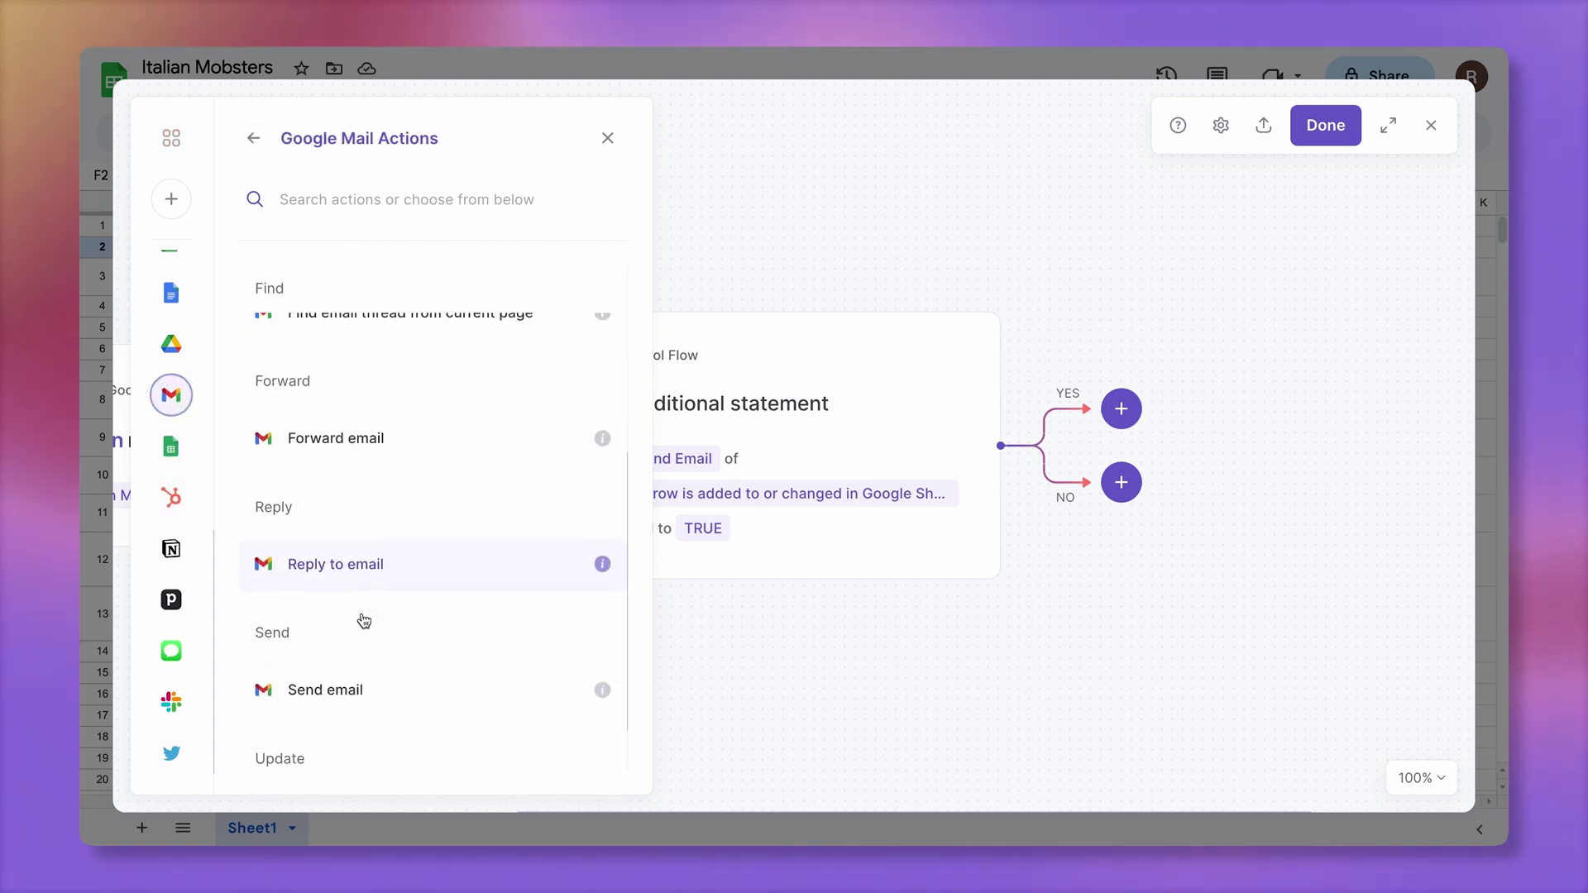
{"action": "left_click", "coordinate": [416, 689]}
{"action": "left_click", "coordinate": [446, 492]}
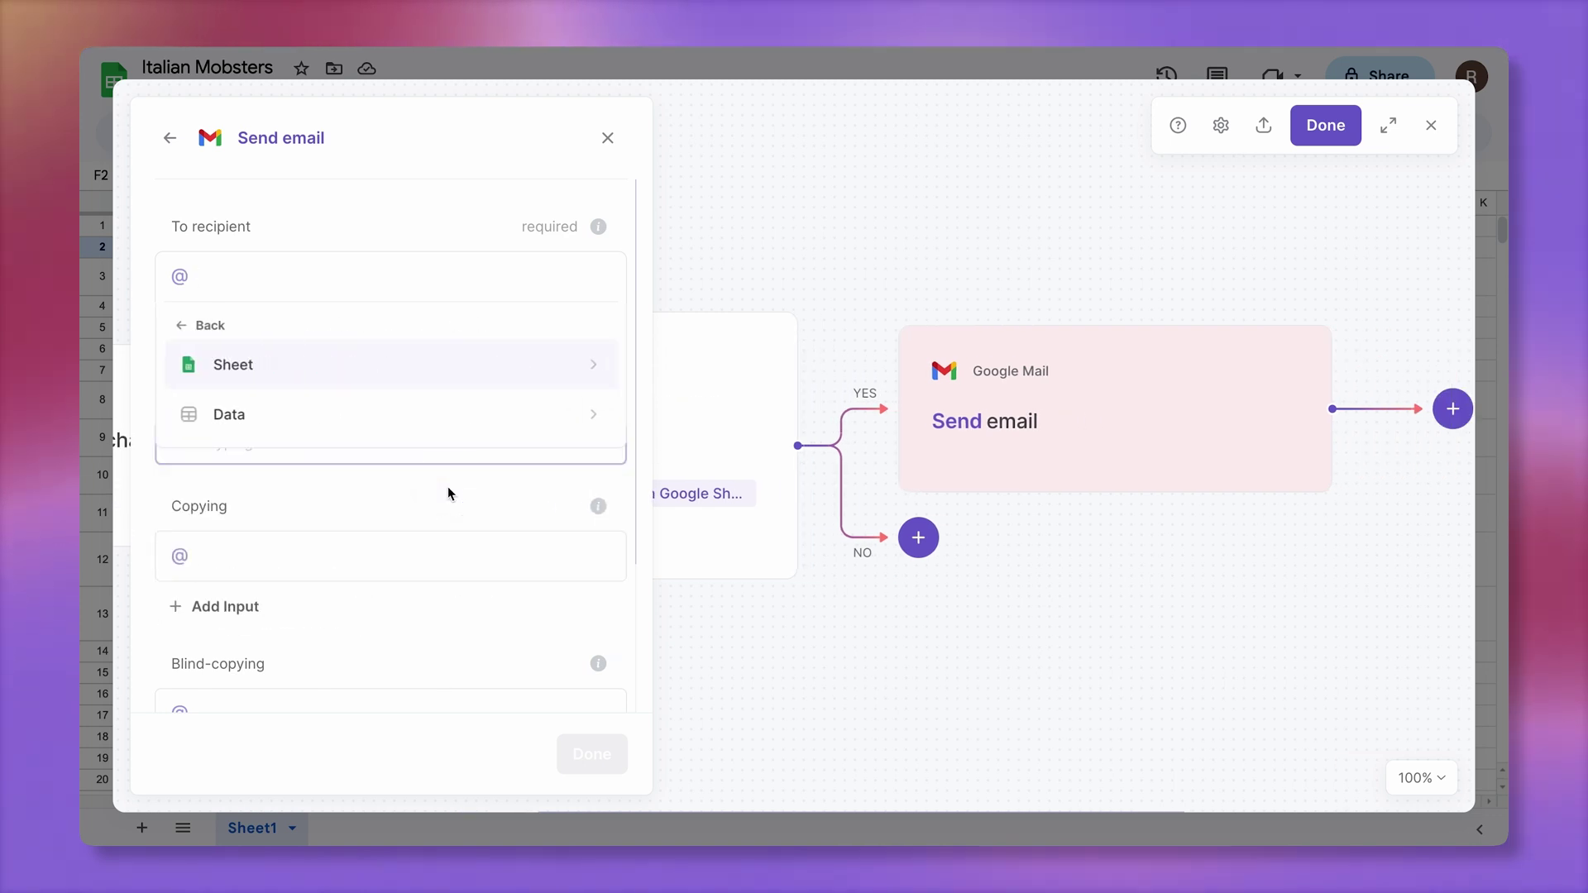
{"action": "left_click", "coordinate": [402, 402]}
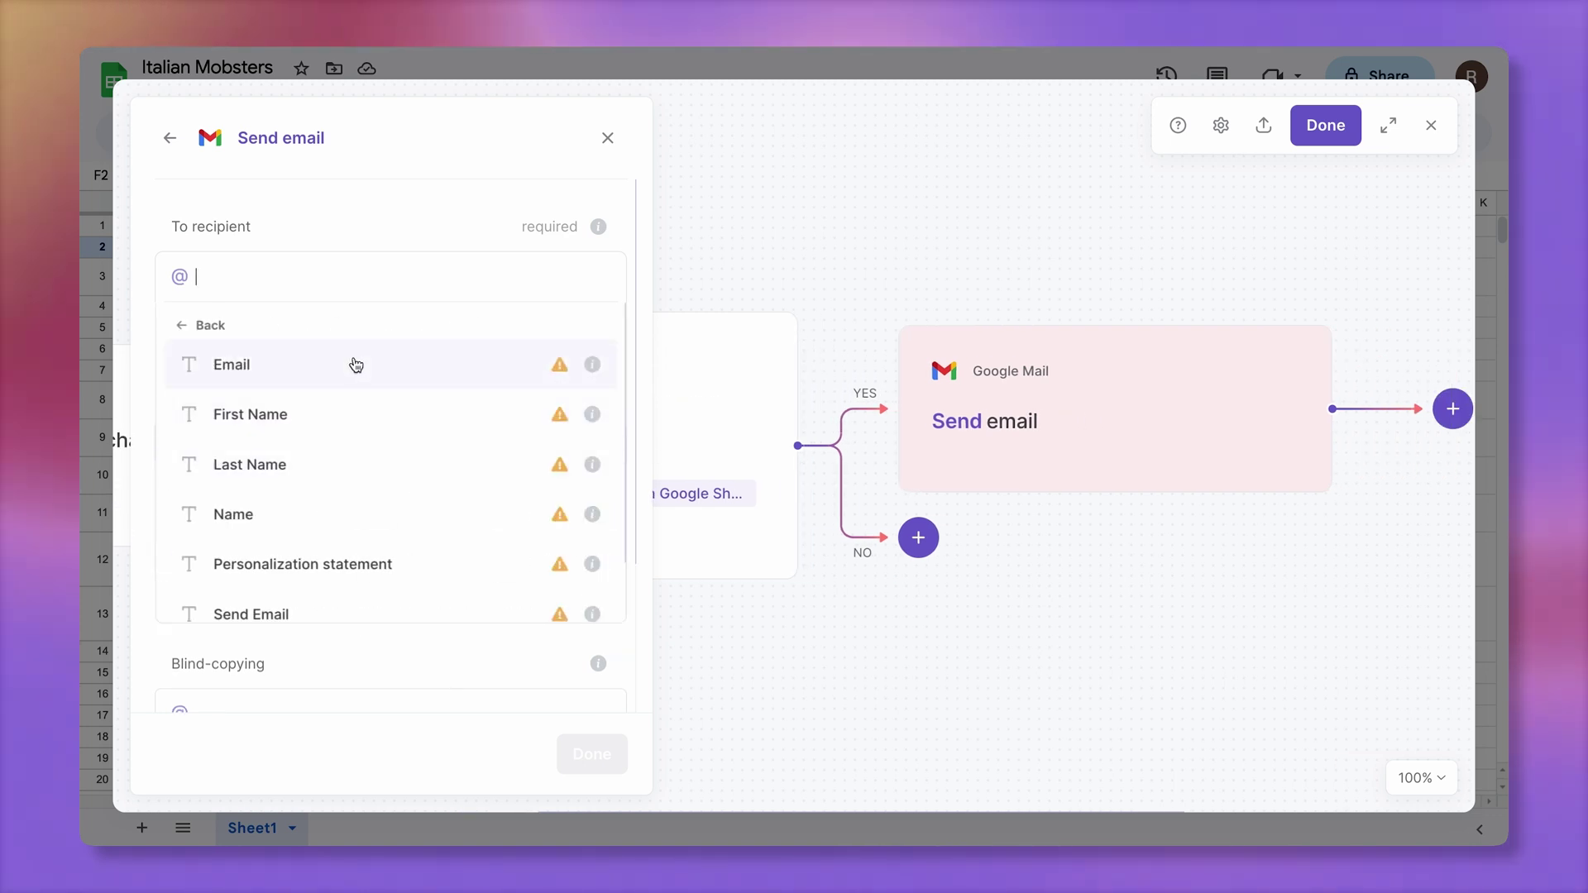
{"action": "left_click", "coordinate": [356, 365]}
Set subject 'Got something for you' and start the body with 'Hey' and the row's First Name
{"action": "type", "text": "Got som"}
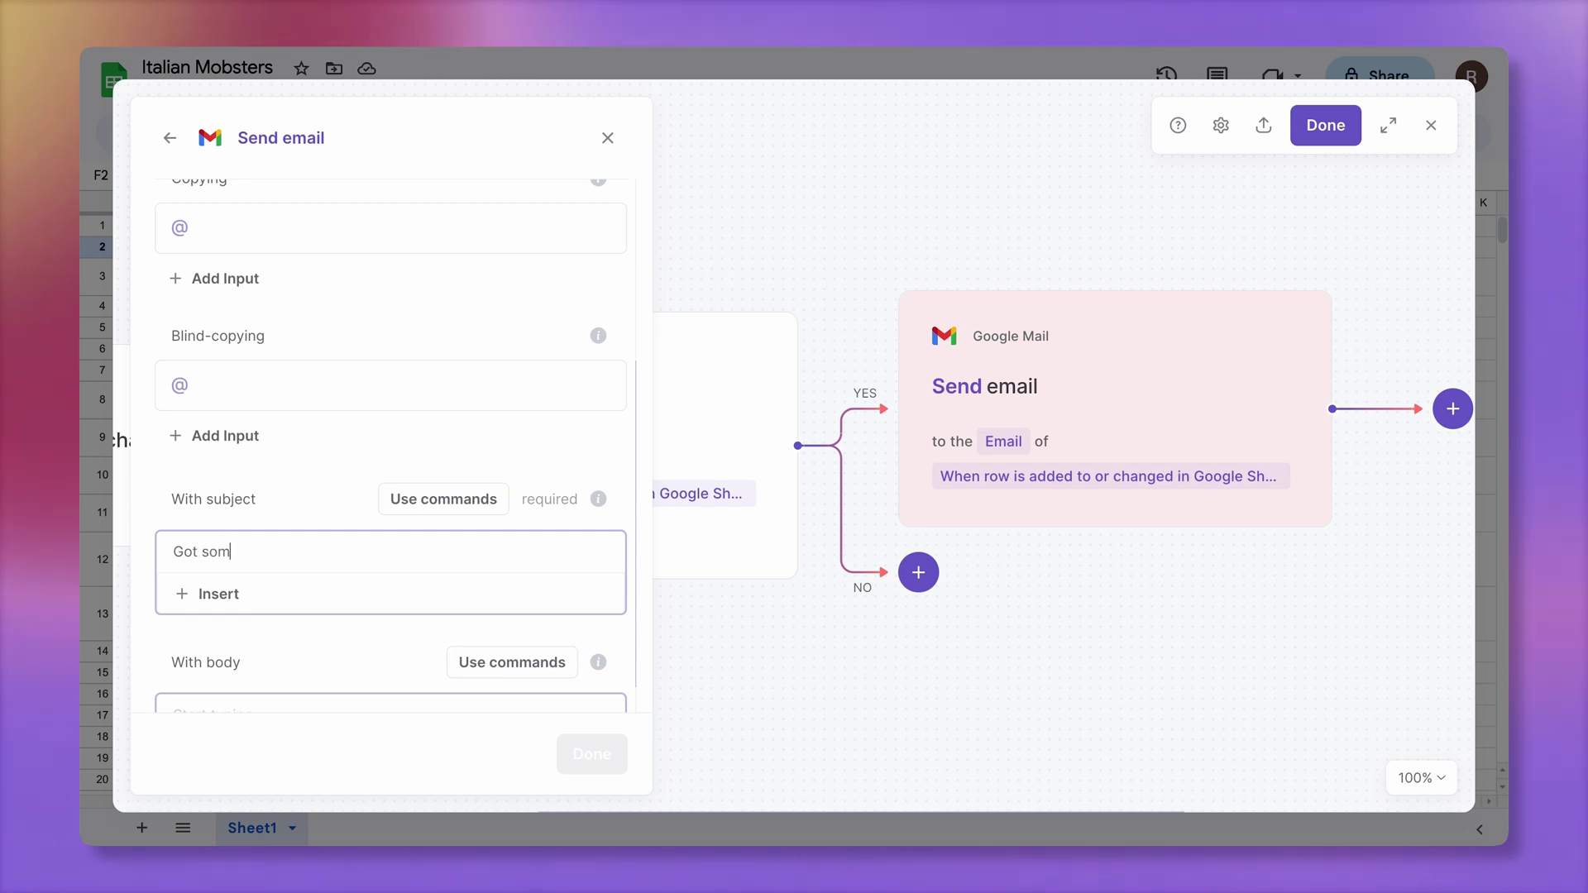
{"action": "type", "text": "ething for you"}
{"action": "left_click", "coordinate": [240, 657]}
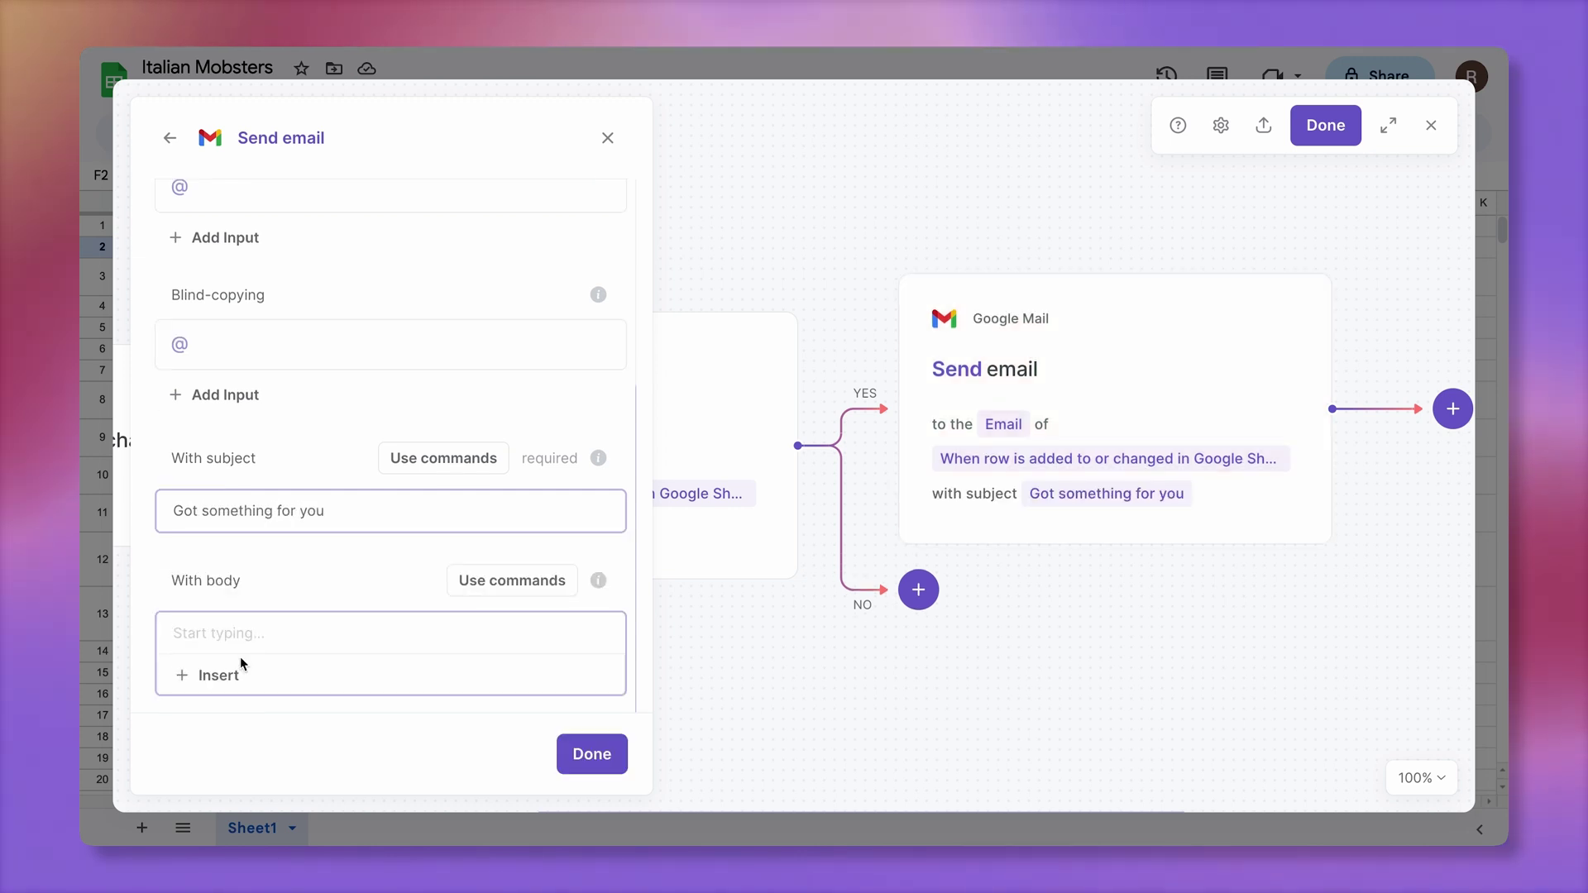
{"action": "type", "text": "Hey"}
{"action": "left_click", "coordinate": [217, 673]}
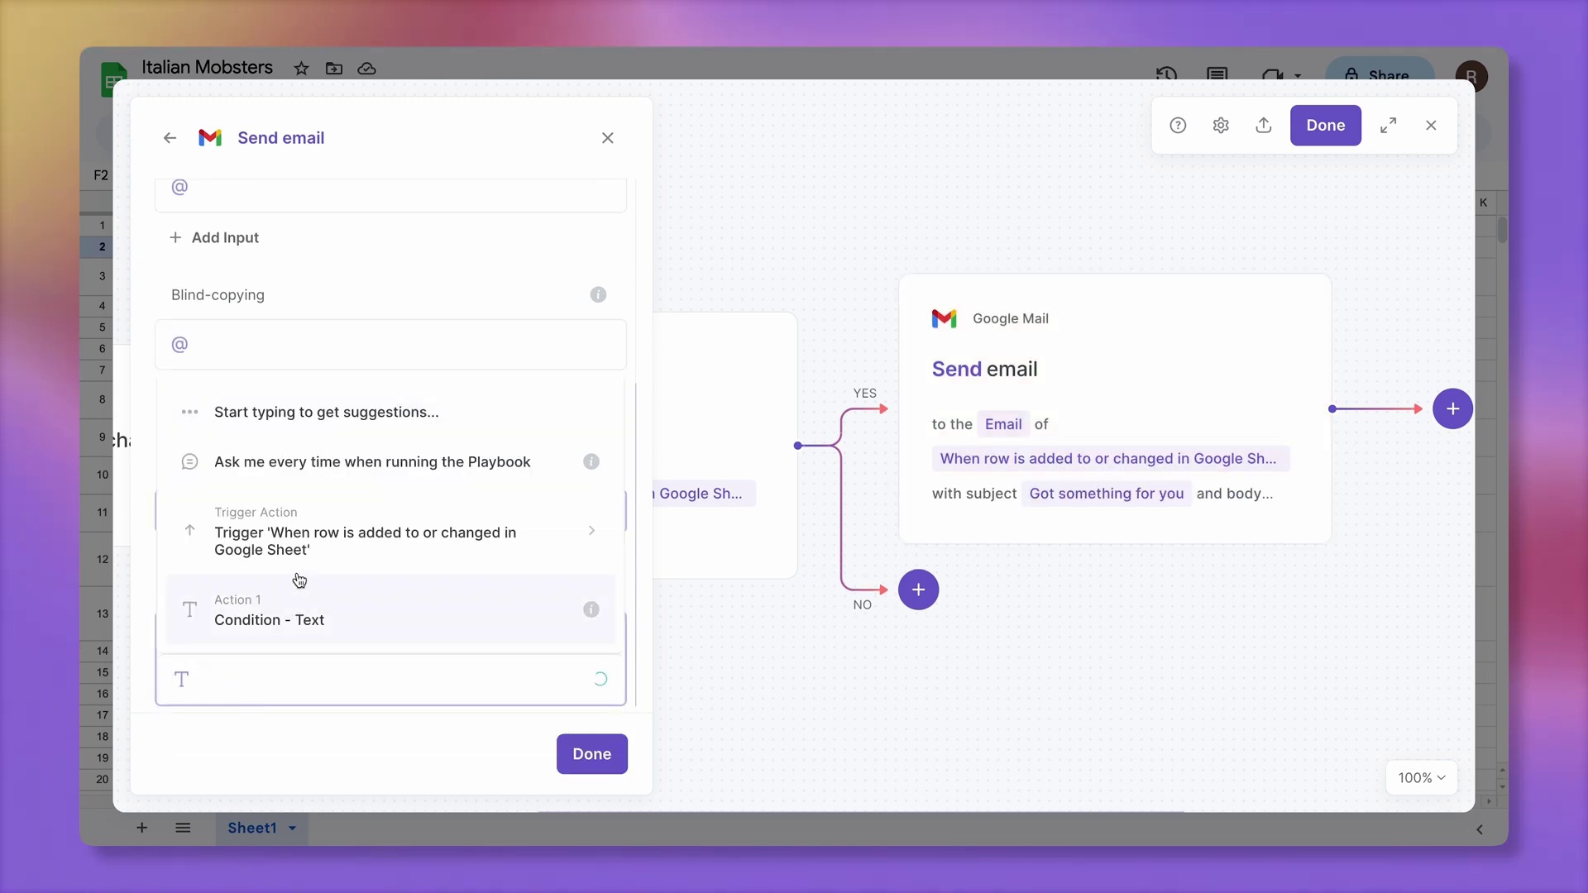
{"action": "left_click", "coordinate": [369, 545]}
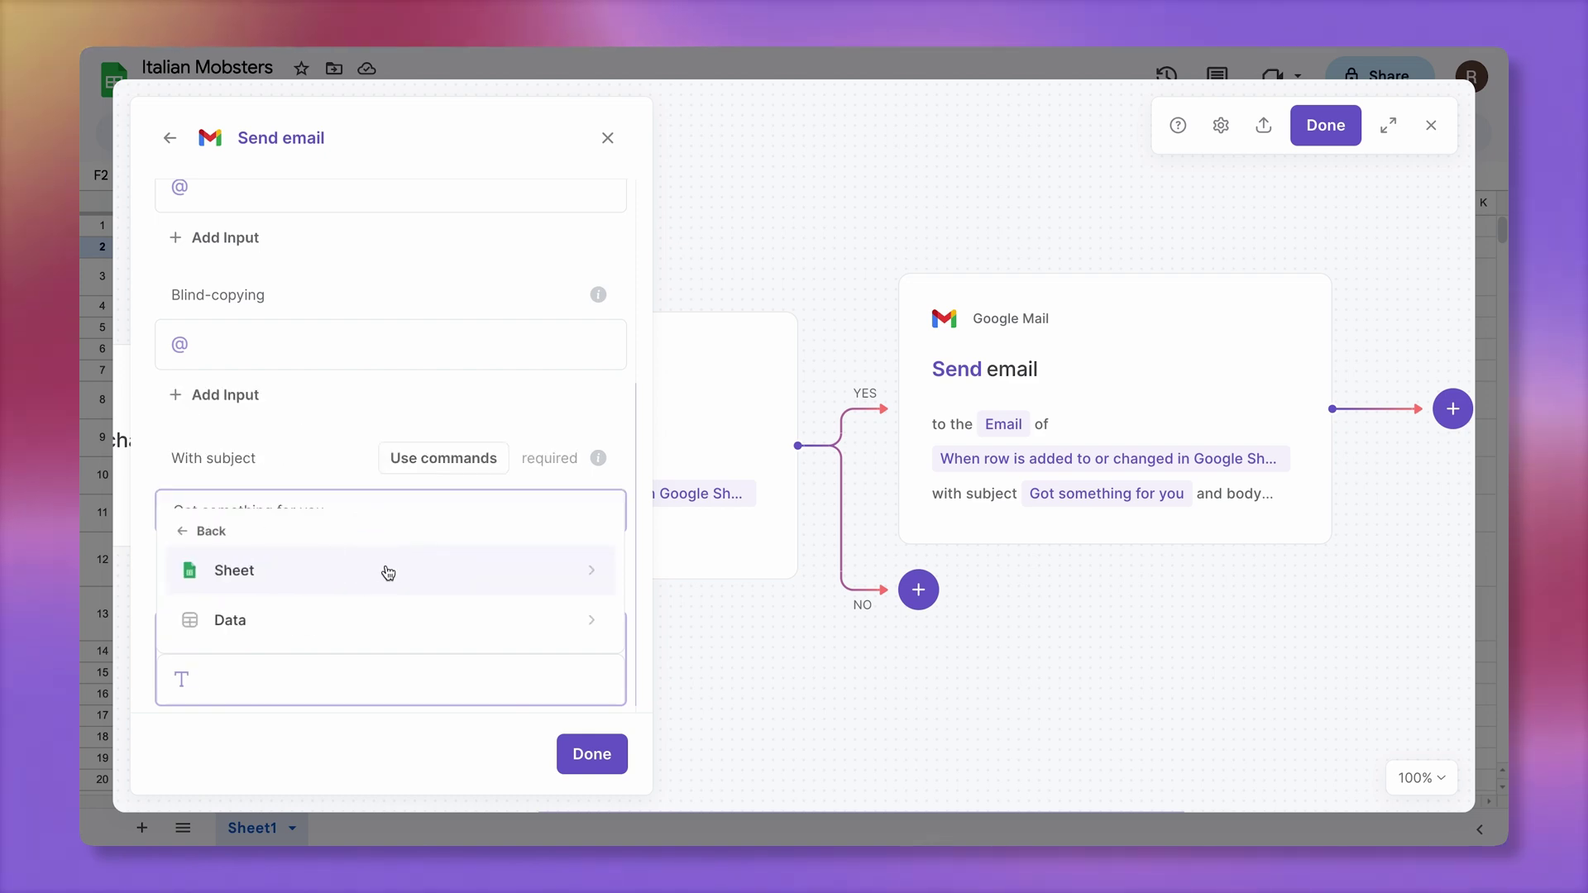
{"action": "left_click", "coordinate": [389, 617]}
Add the Personalization statement, 'I'd love to work with you!' and a sign-off with the sender's name
{"action": "left_click", "coordinate": [351, 553]}
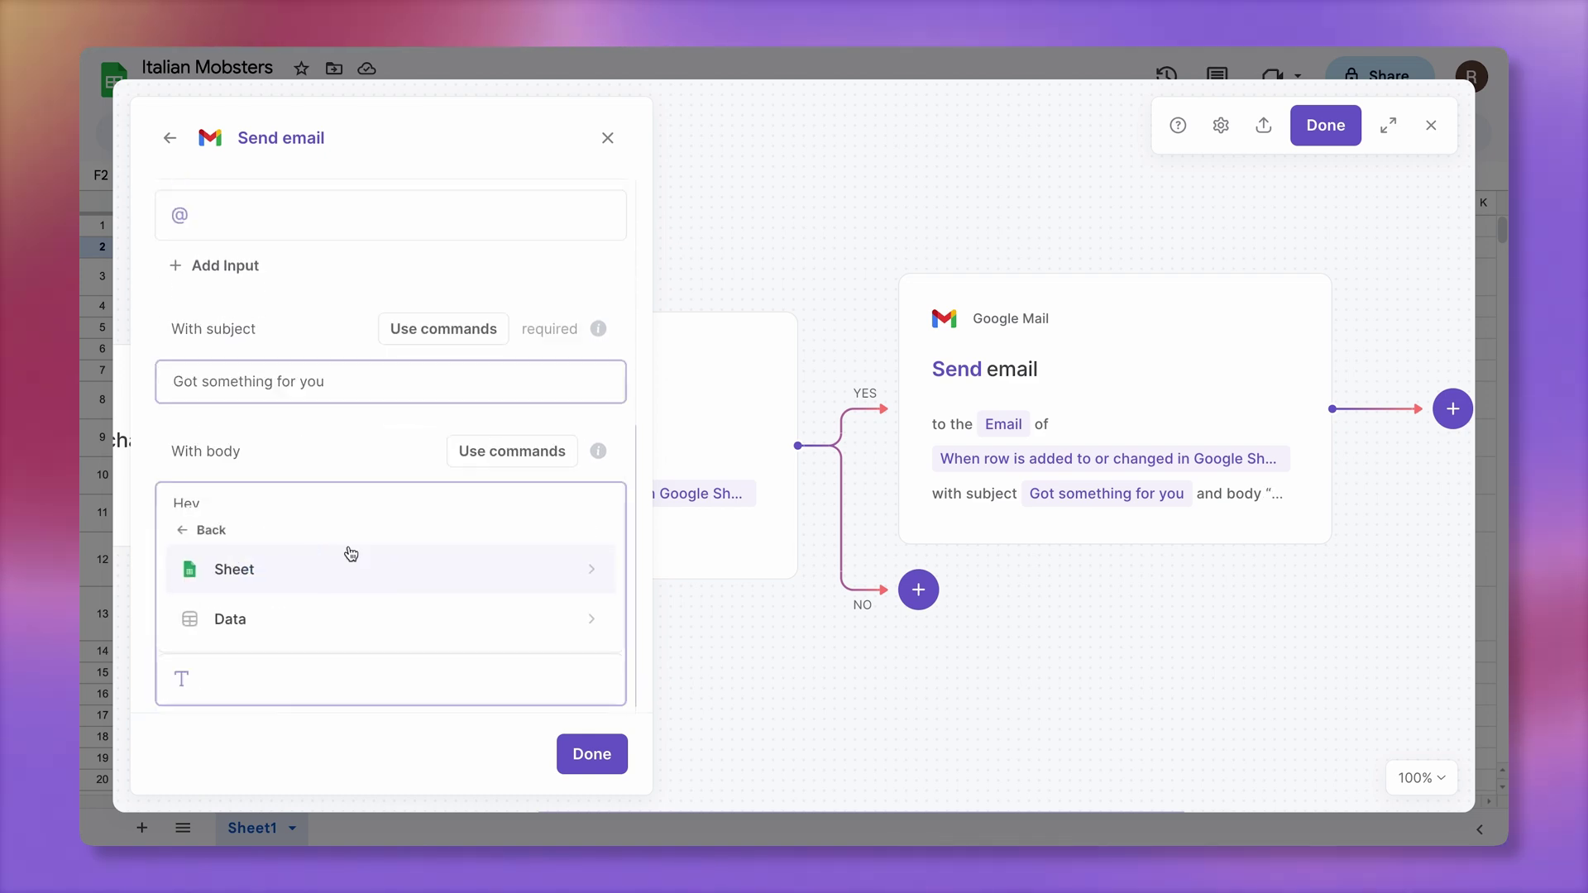
{"action": "left_click", "coordinate": [400, 612]}
{"action": "left_click", "coordinate": [348, 643]}
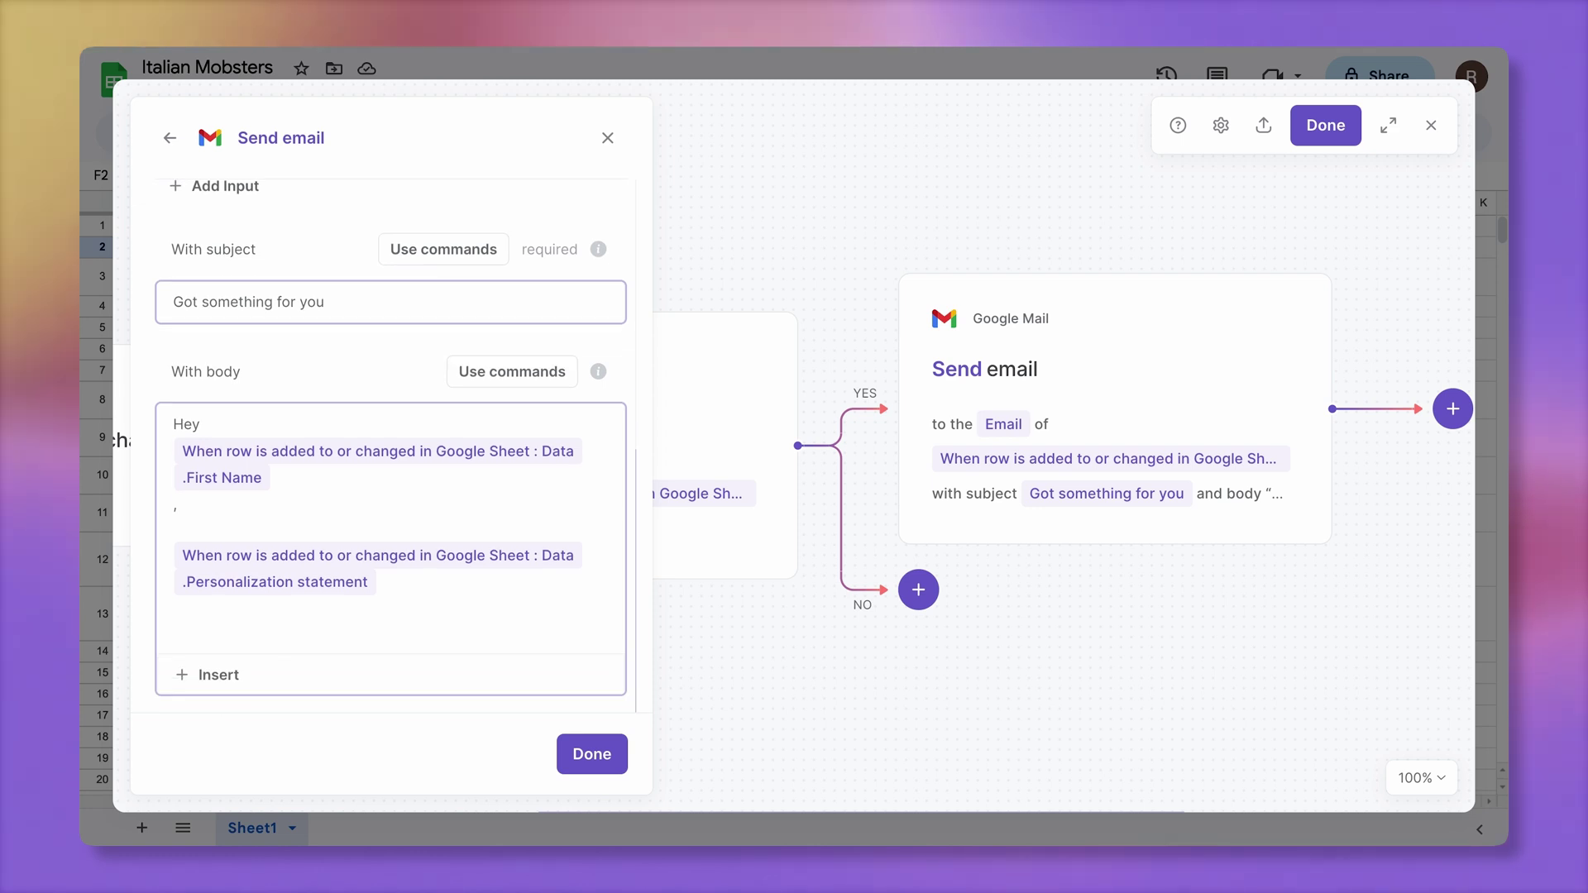
{"action": "type", "text": "I'd love to work with you!"}
{"action": "key", "text": "Return"}
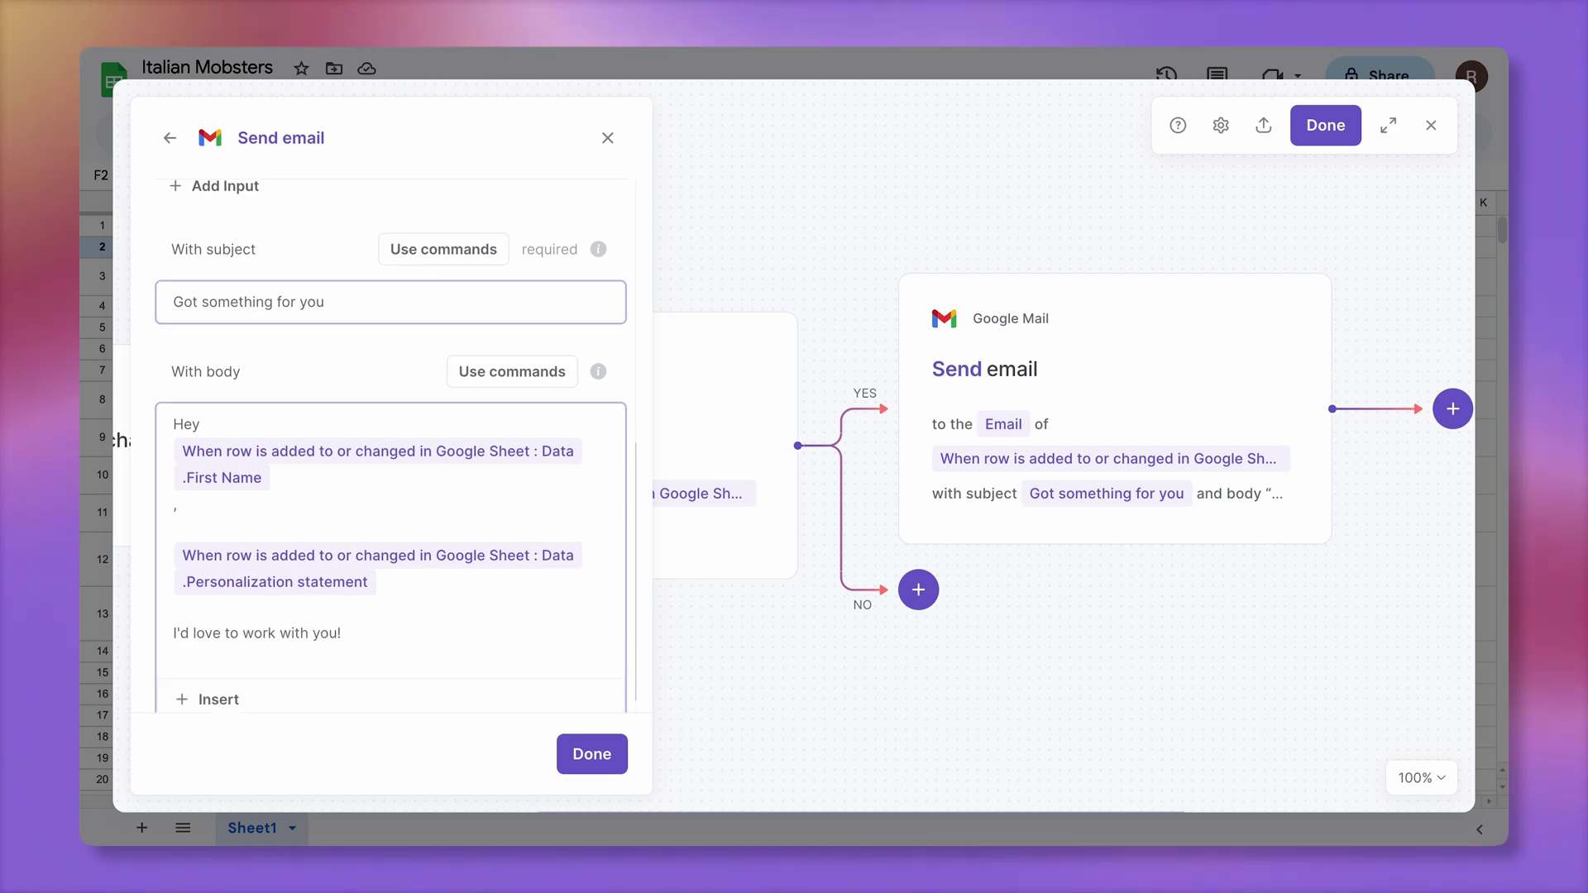
{"action": "type", "text": "Renat"}
{"action": "left_click", "coordinate": [590, 755]}
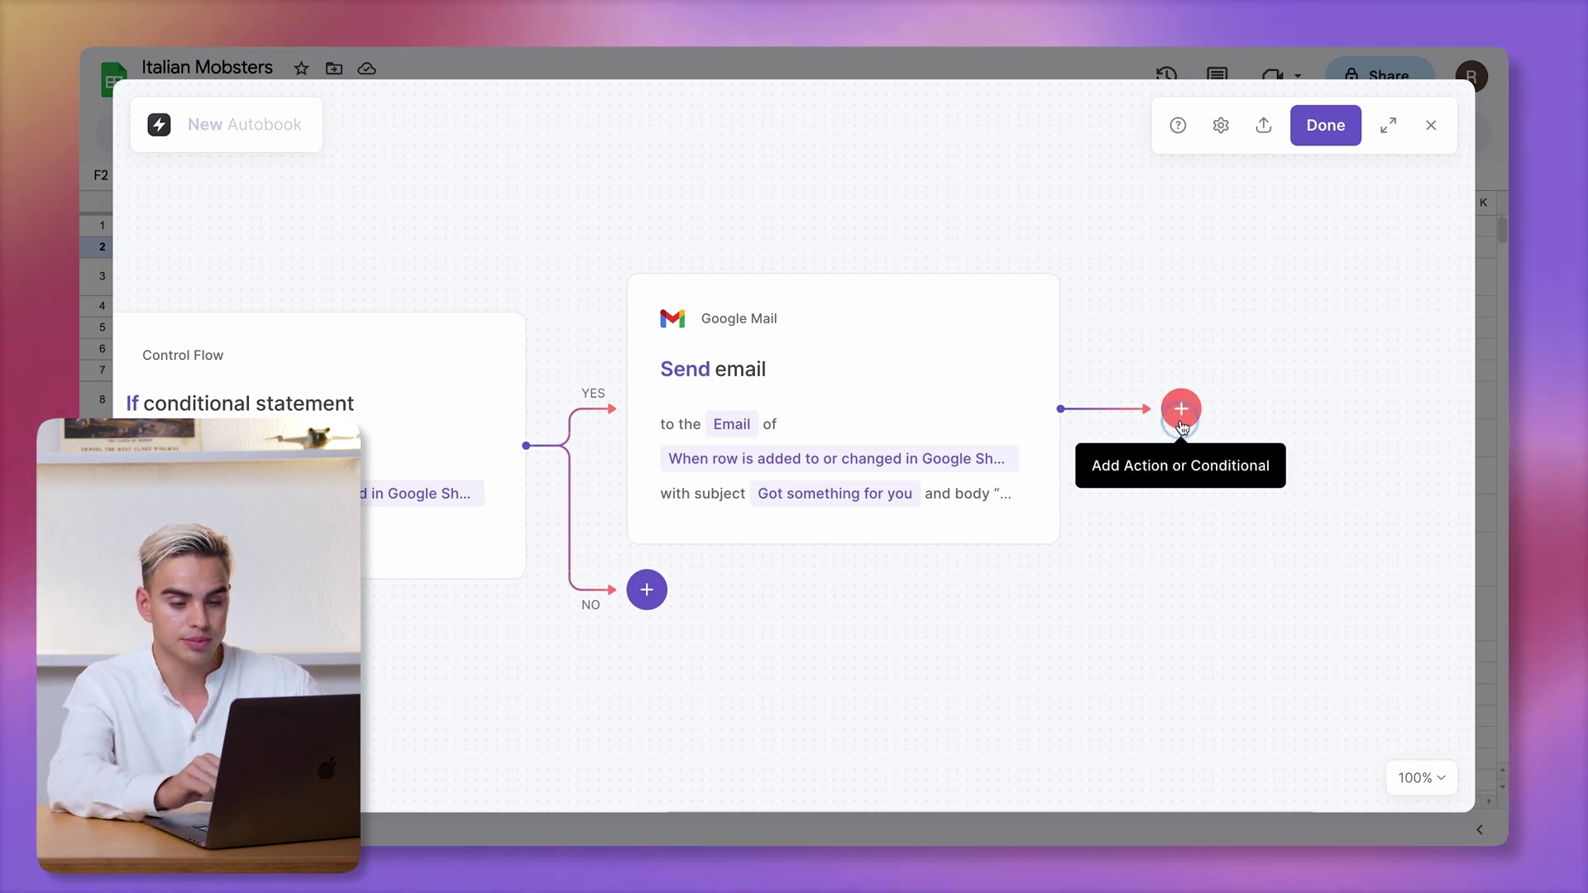
Add a Google Sheets 'Update Google Sheet rows' action after the Send email step
{"action": "left_click", "coordinate": [1182, 427]}
{"action": "left_click", "coordinate": [1219, 465]}
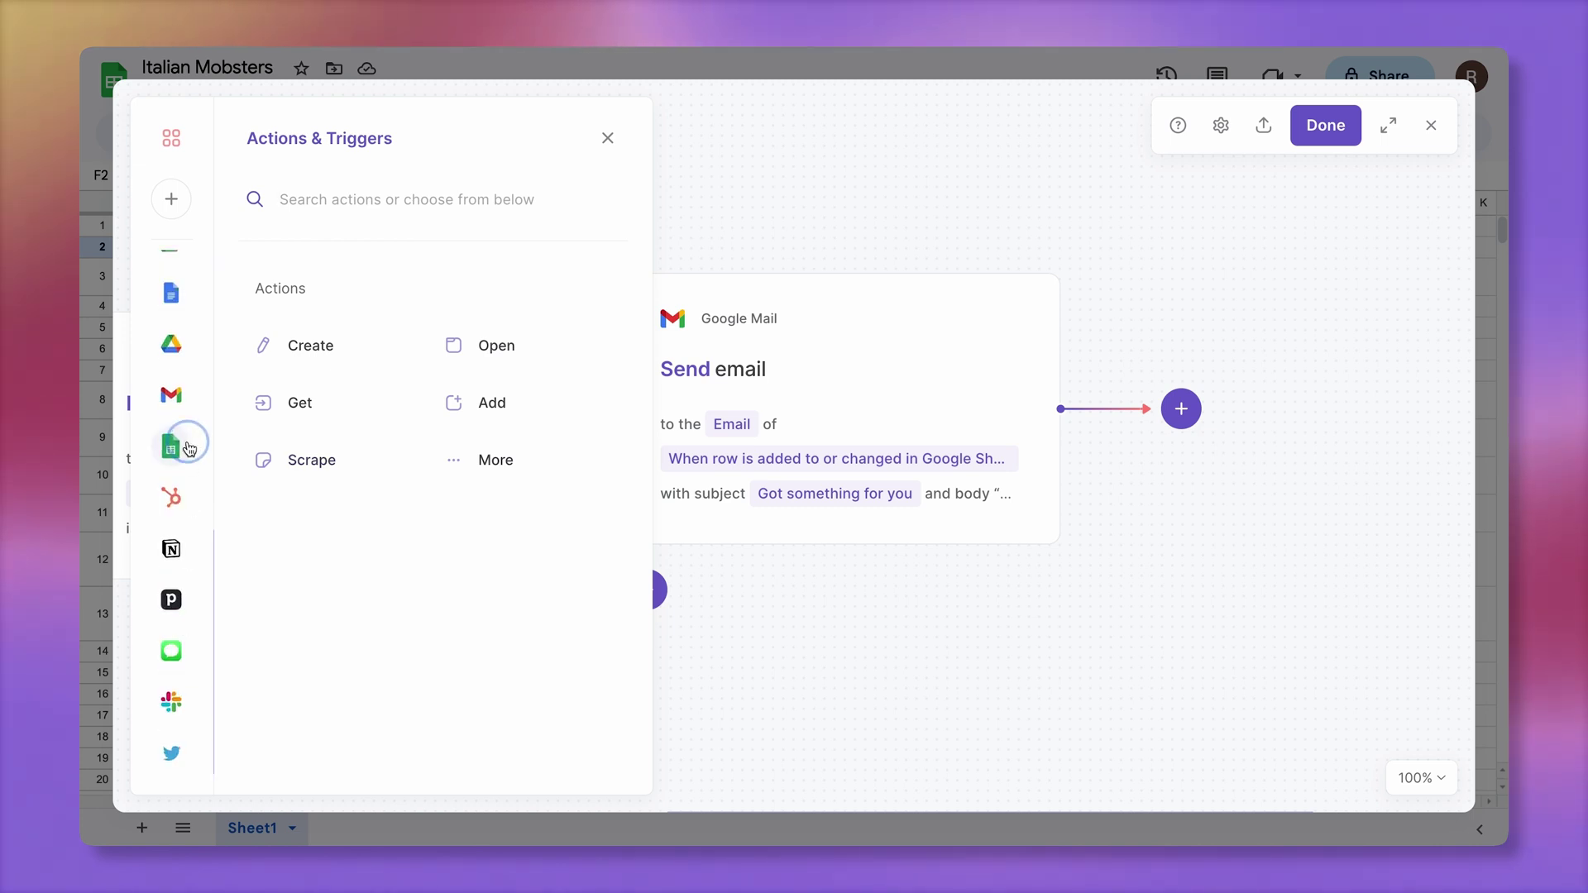
{"action": "left_click", "coordinate": [189, 448]}
{"action": "scroll", "coordinate": [394, 650], "scroll_direction": "down", "scroll_amount": 4}
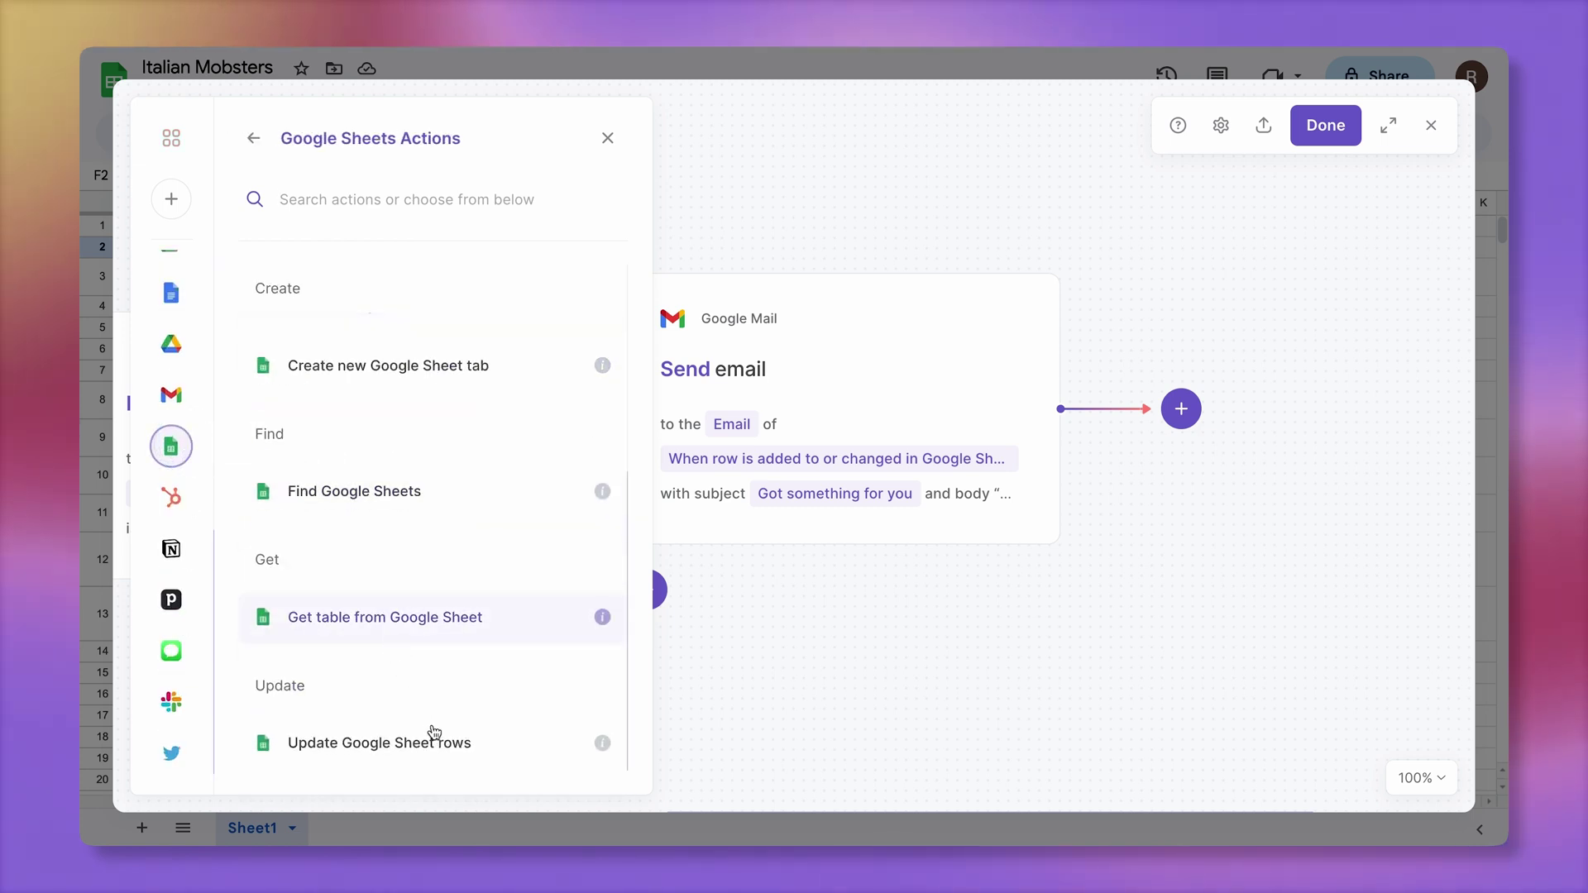
{"action": "left_click", "coordinate": [510, 744]}
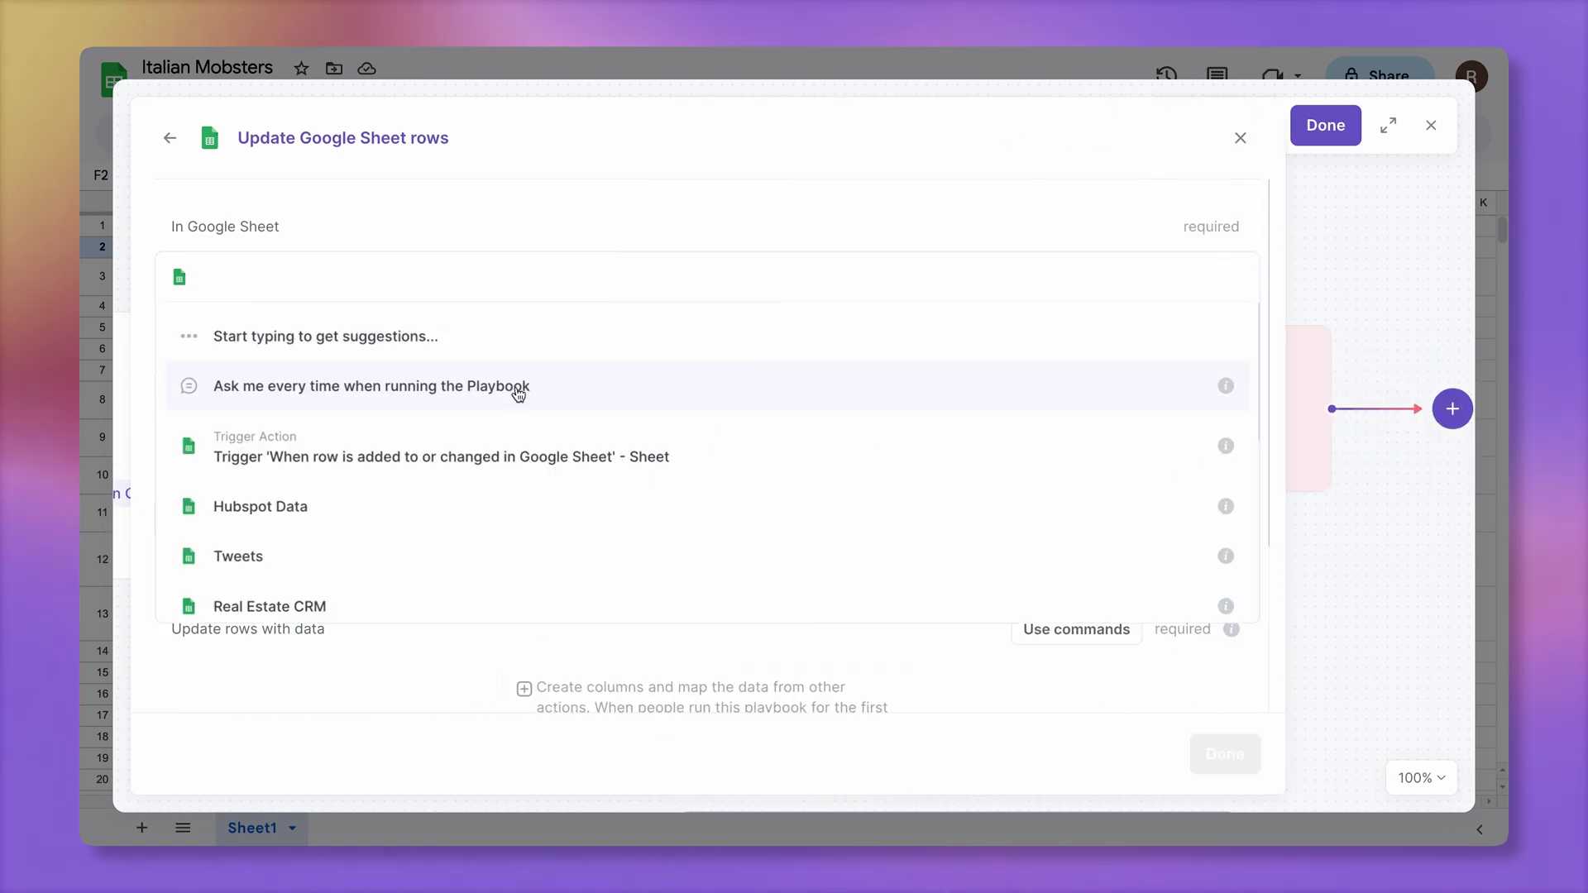
Target the Italian Mobsters spreadsheet's Sheet1 tab for the row update
{"action": "left_click", "coordinate": [566, 454]}
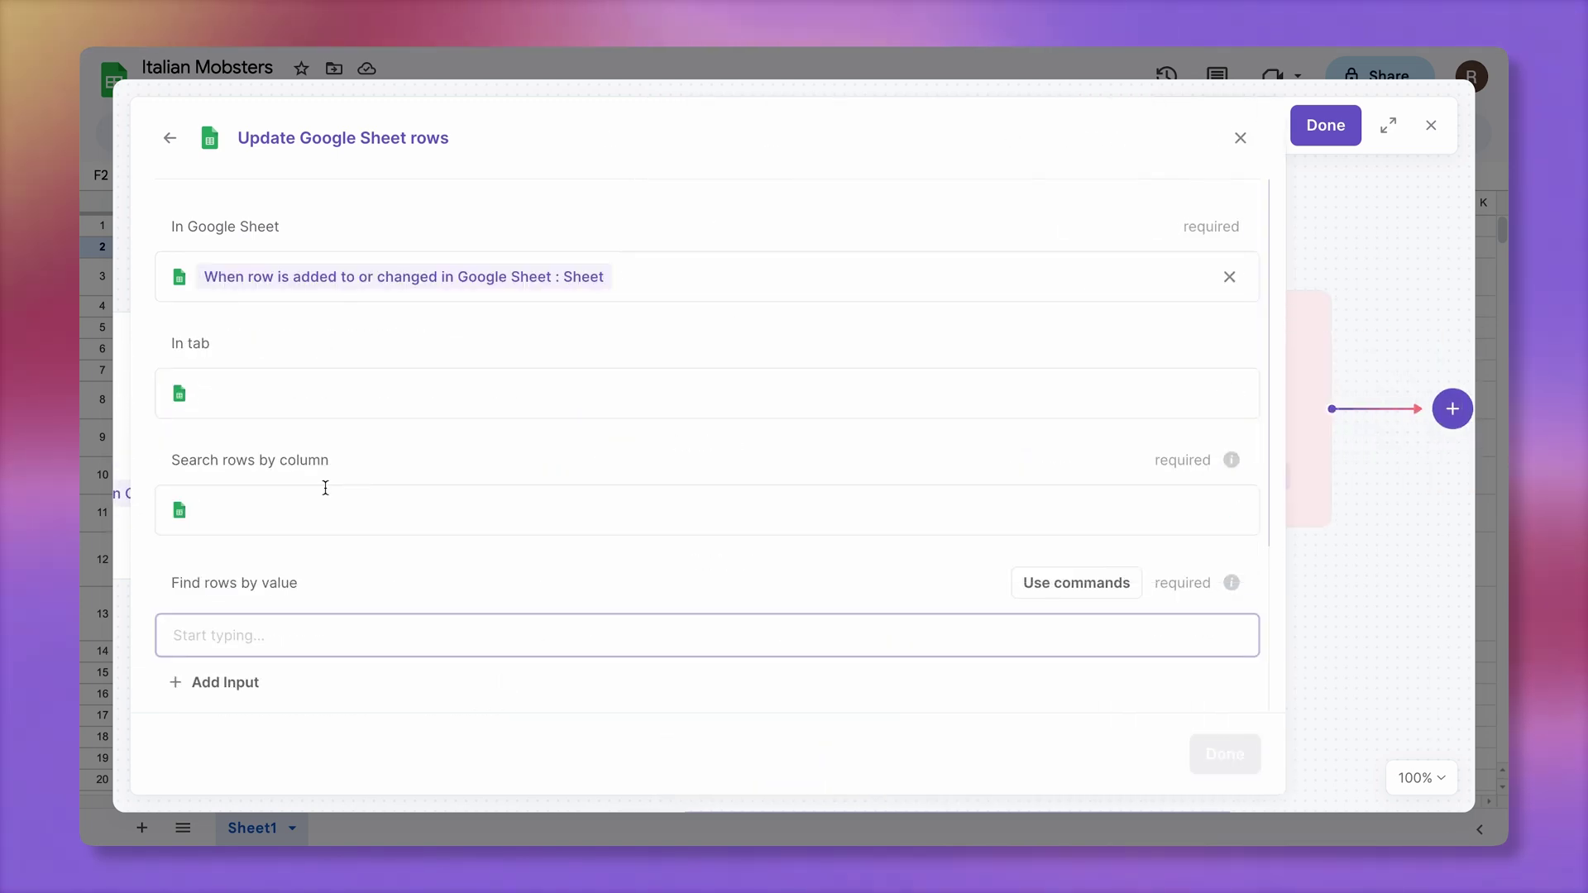
{"action": "left_click", "coordinate": [375, 512]}
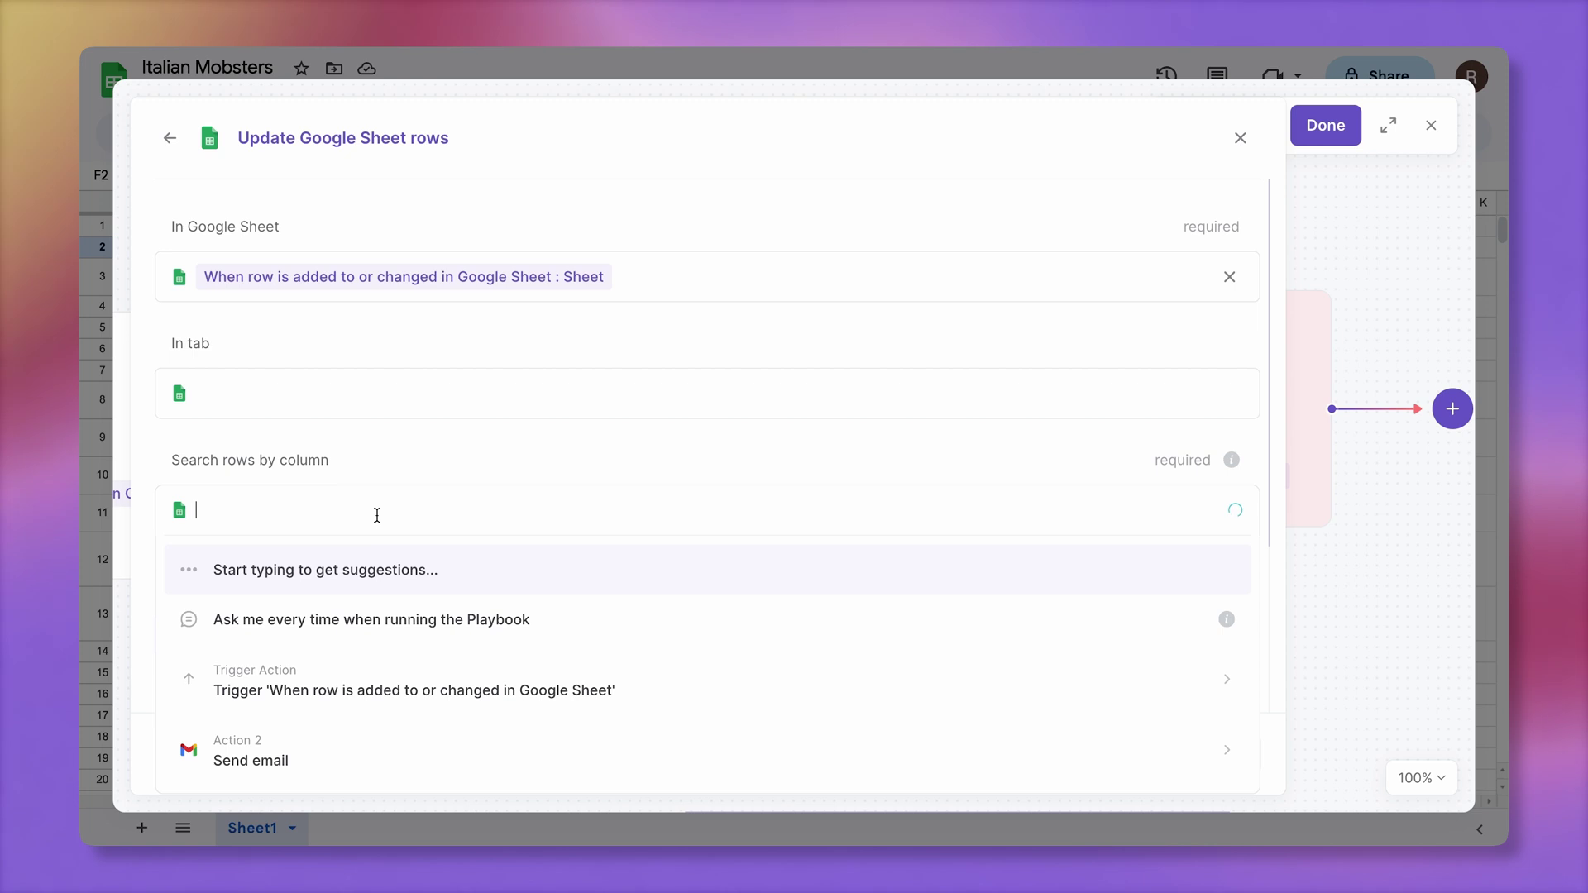
{"action": "type", "text": "Email"}
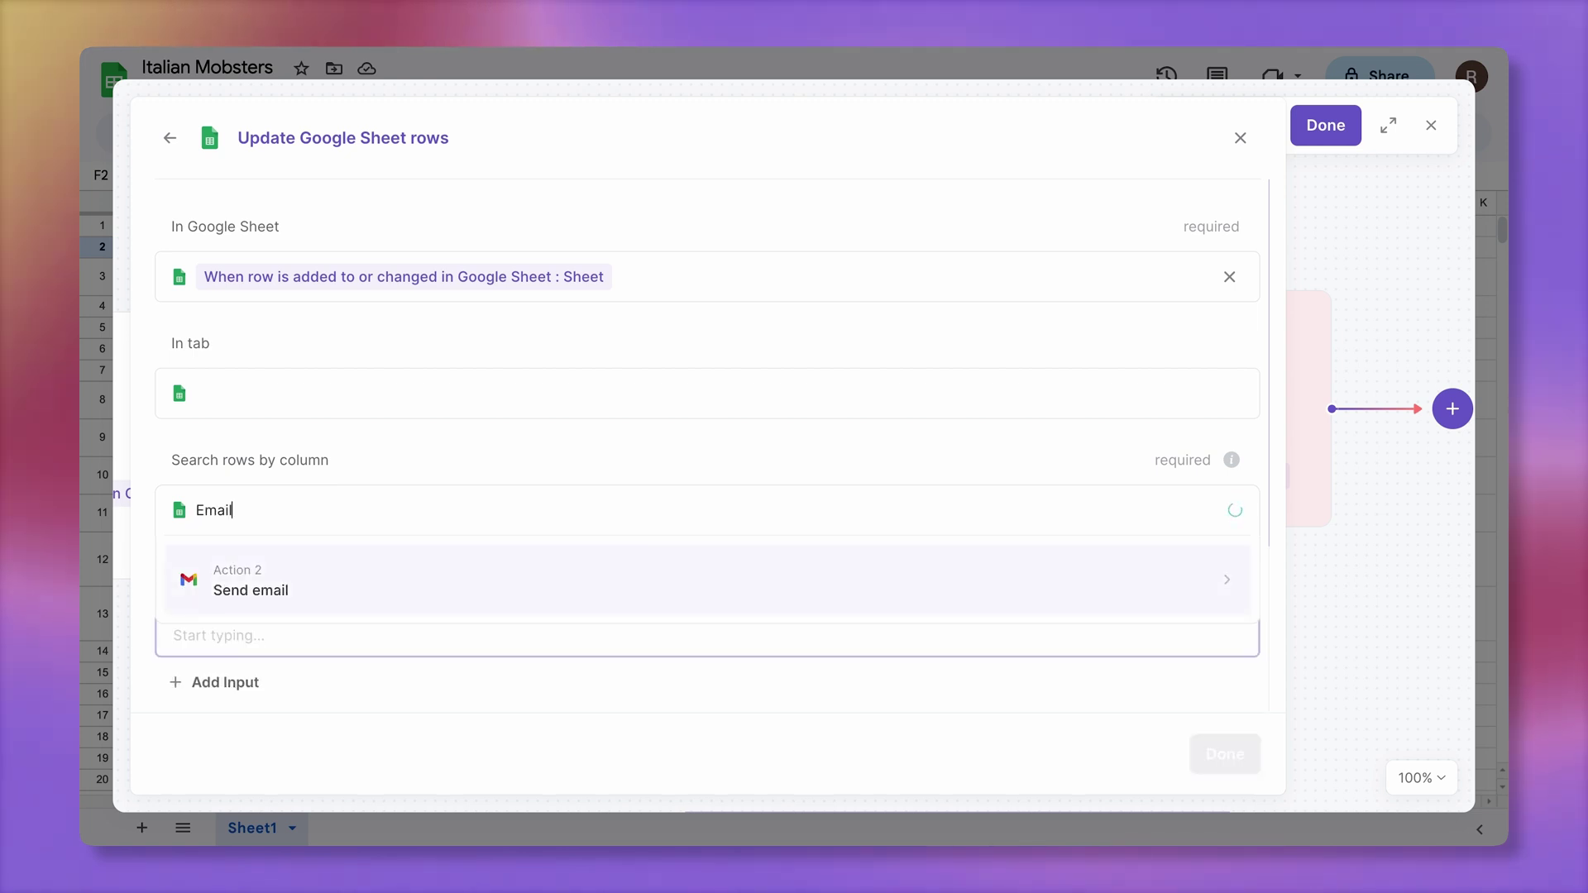
{"action": "left_click", "coordinate": [415, 562]}
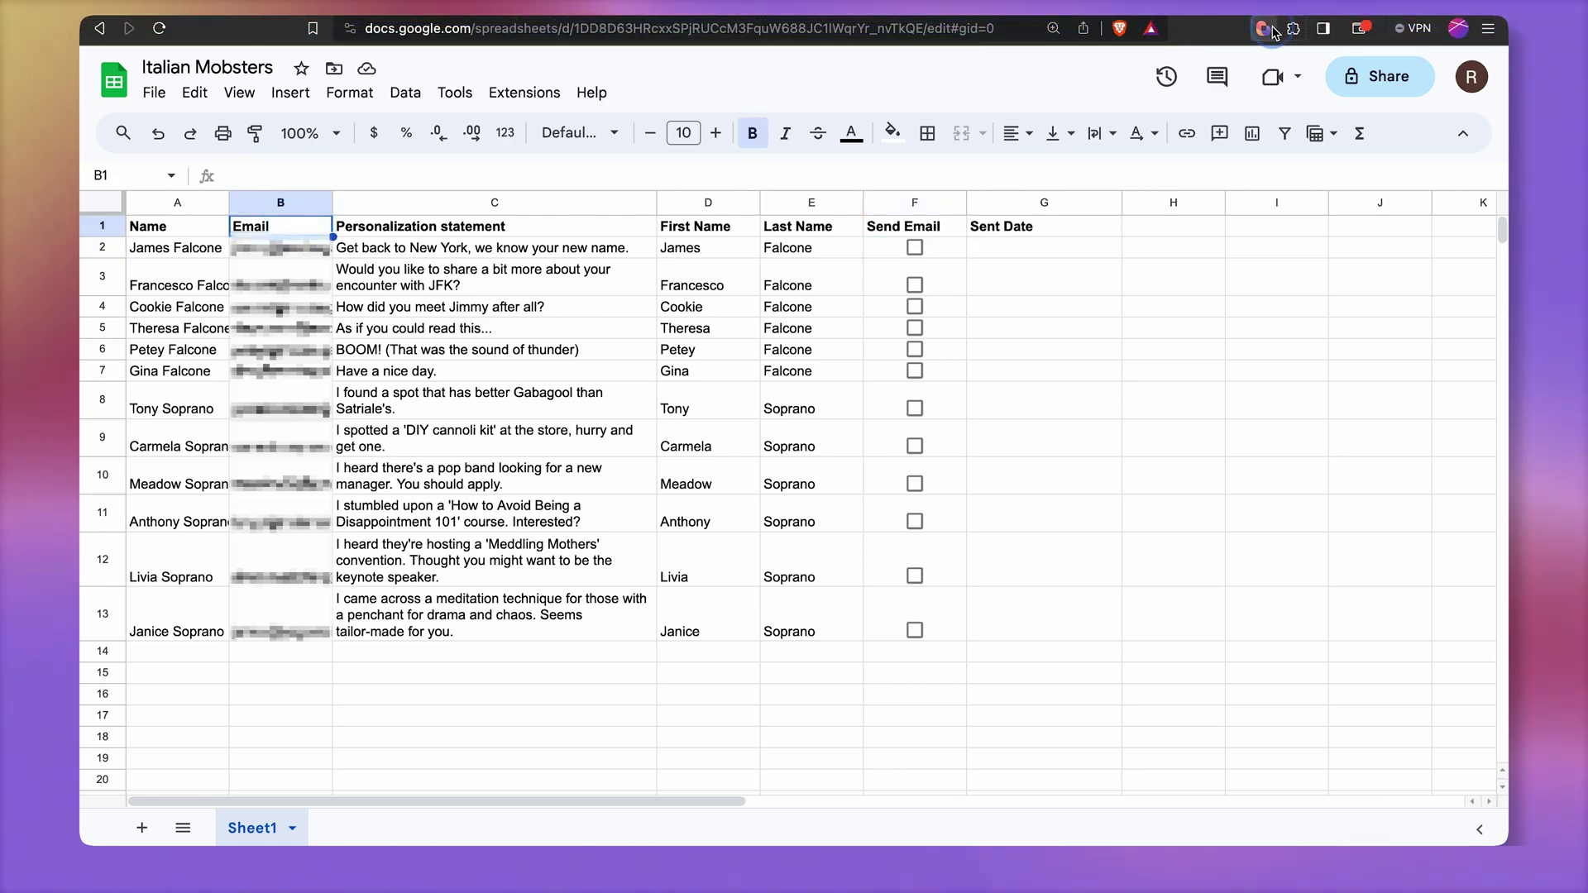
{"action": "left_click", "coordinate": [1272, 33]}
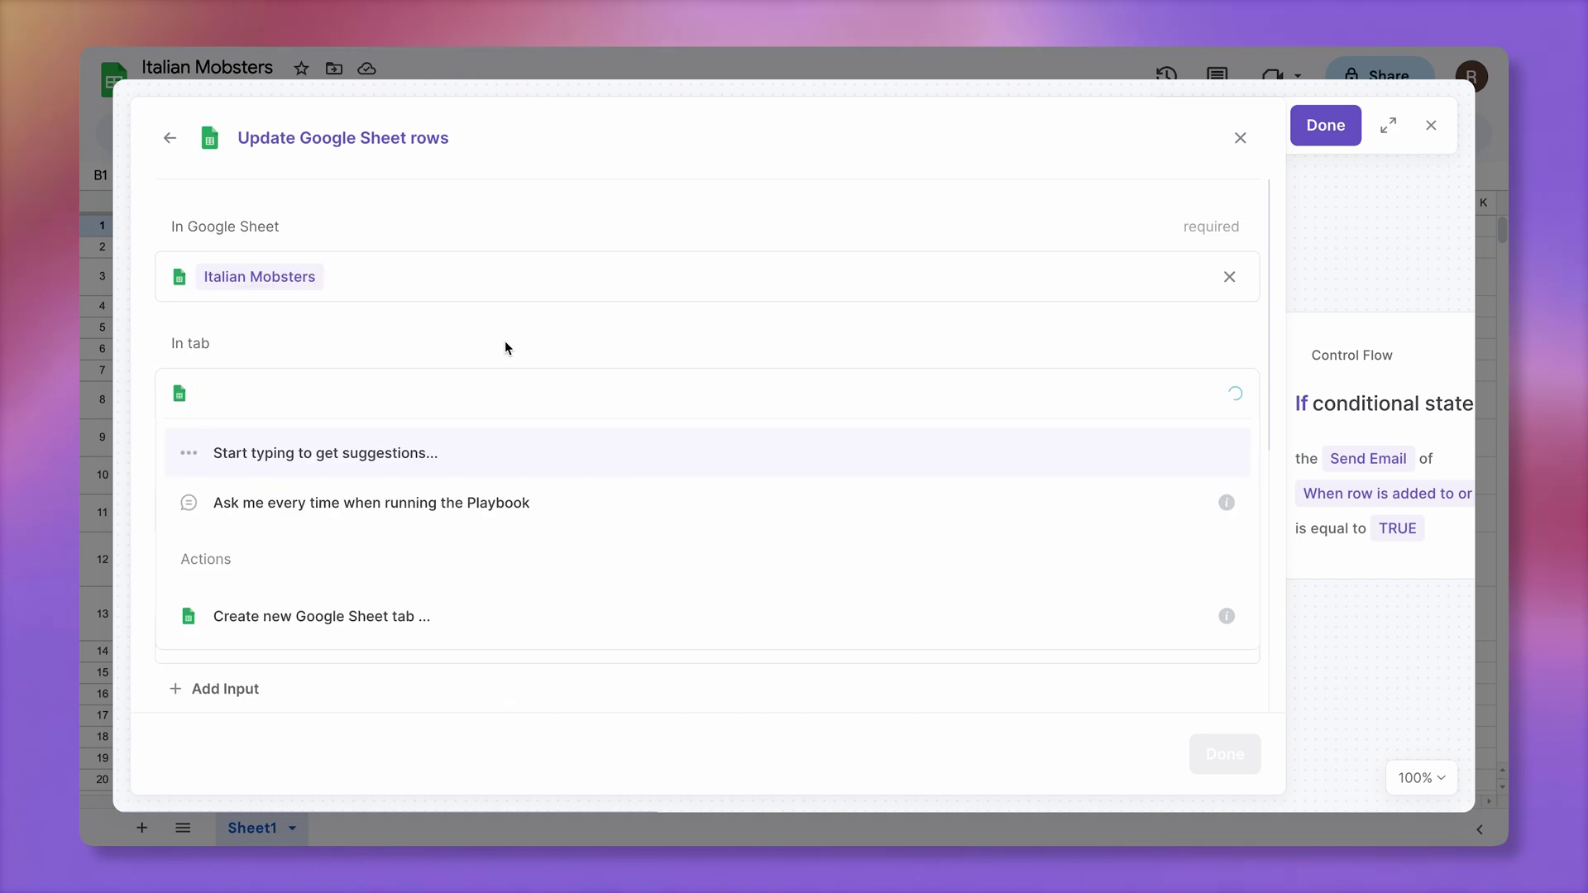
{"action": "left_click", "coordinate": [412, 544]}
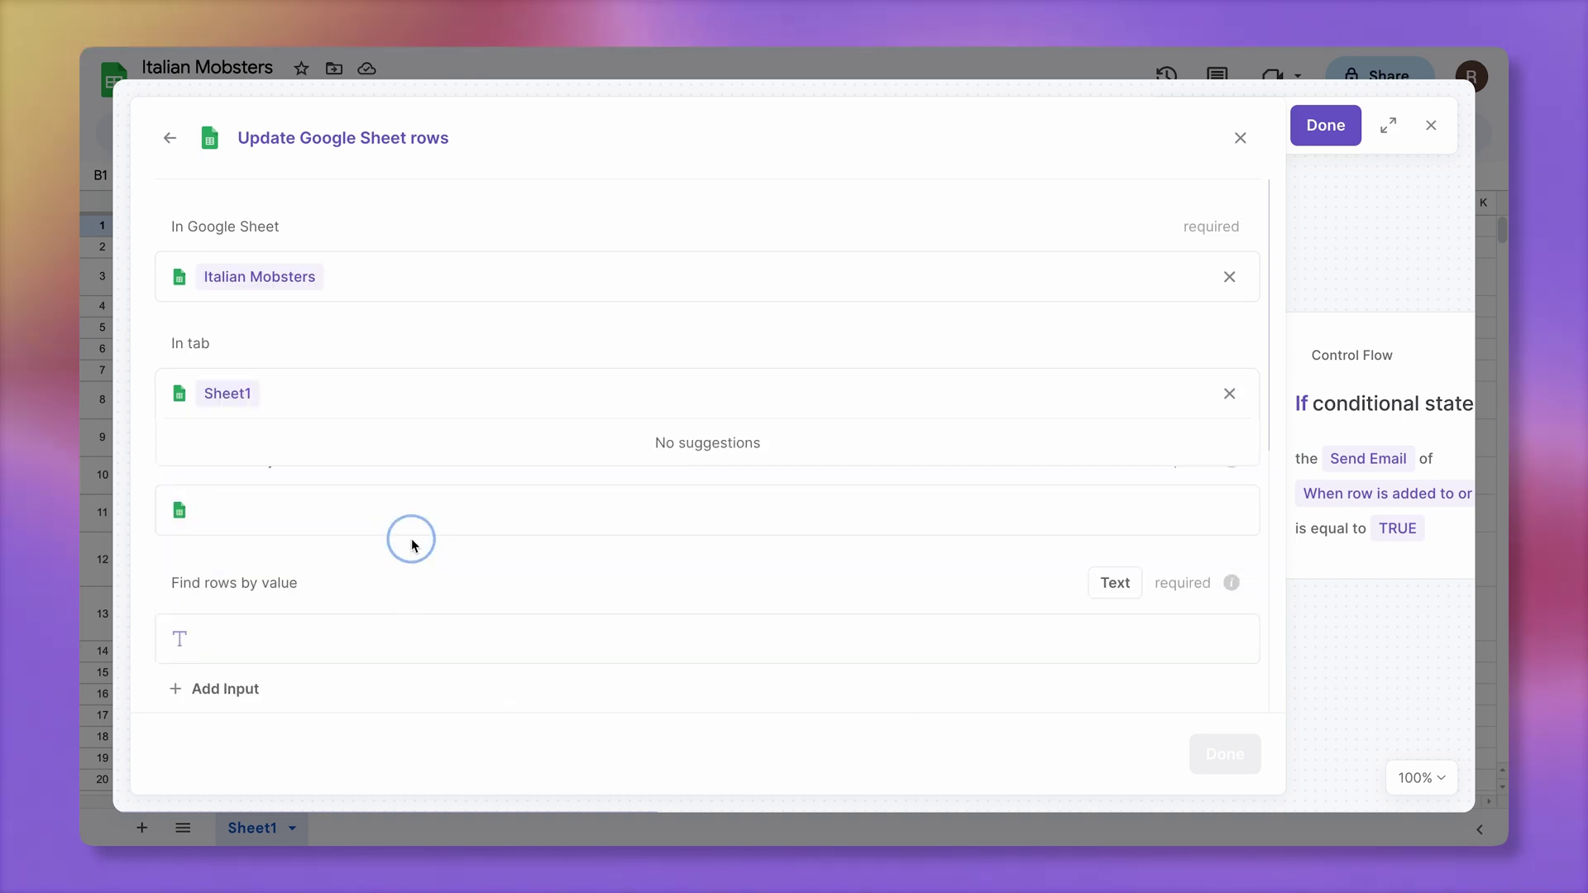
{"action": "left_click", "coordinate": [355, 443]}
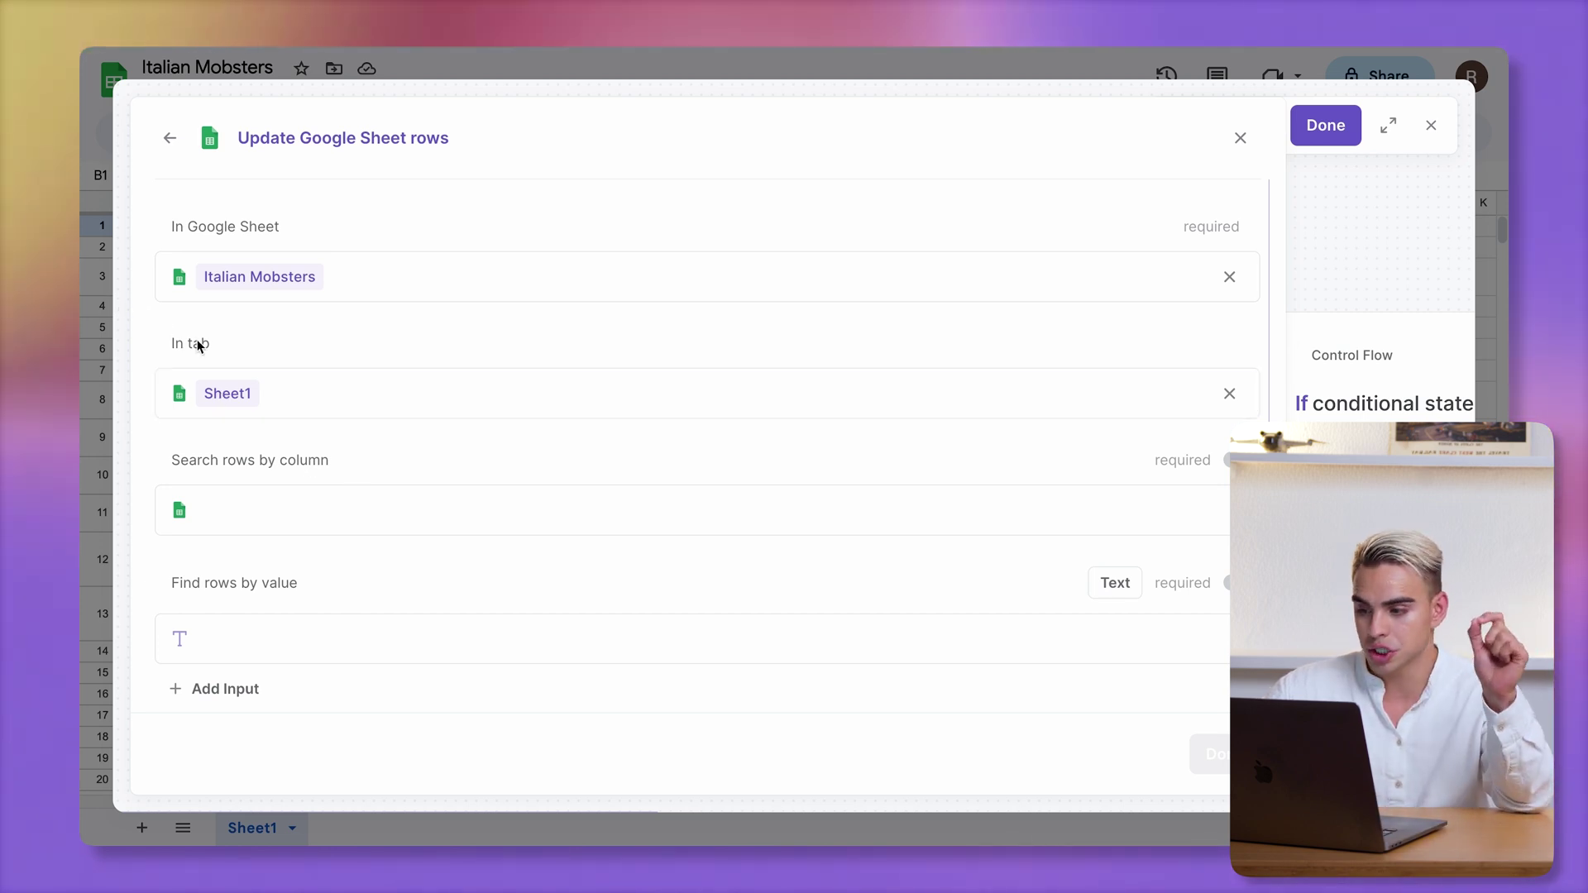
Set the row search column to Email
{"action": "left_click", "coordinate": [301, 503]}
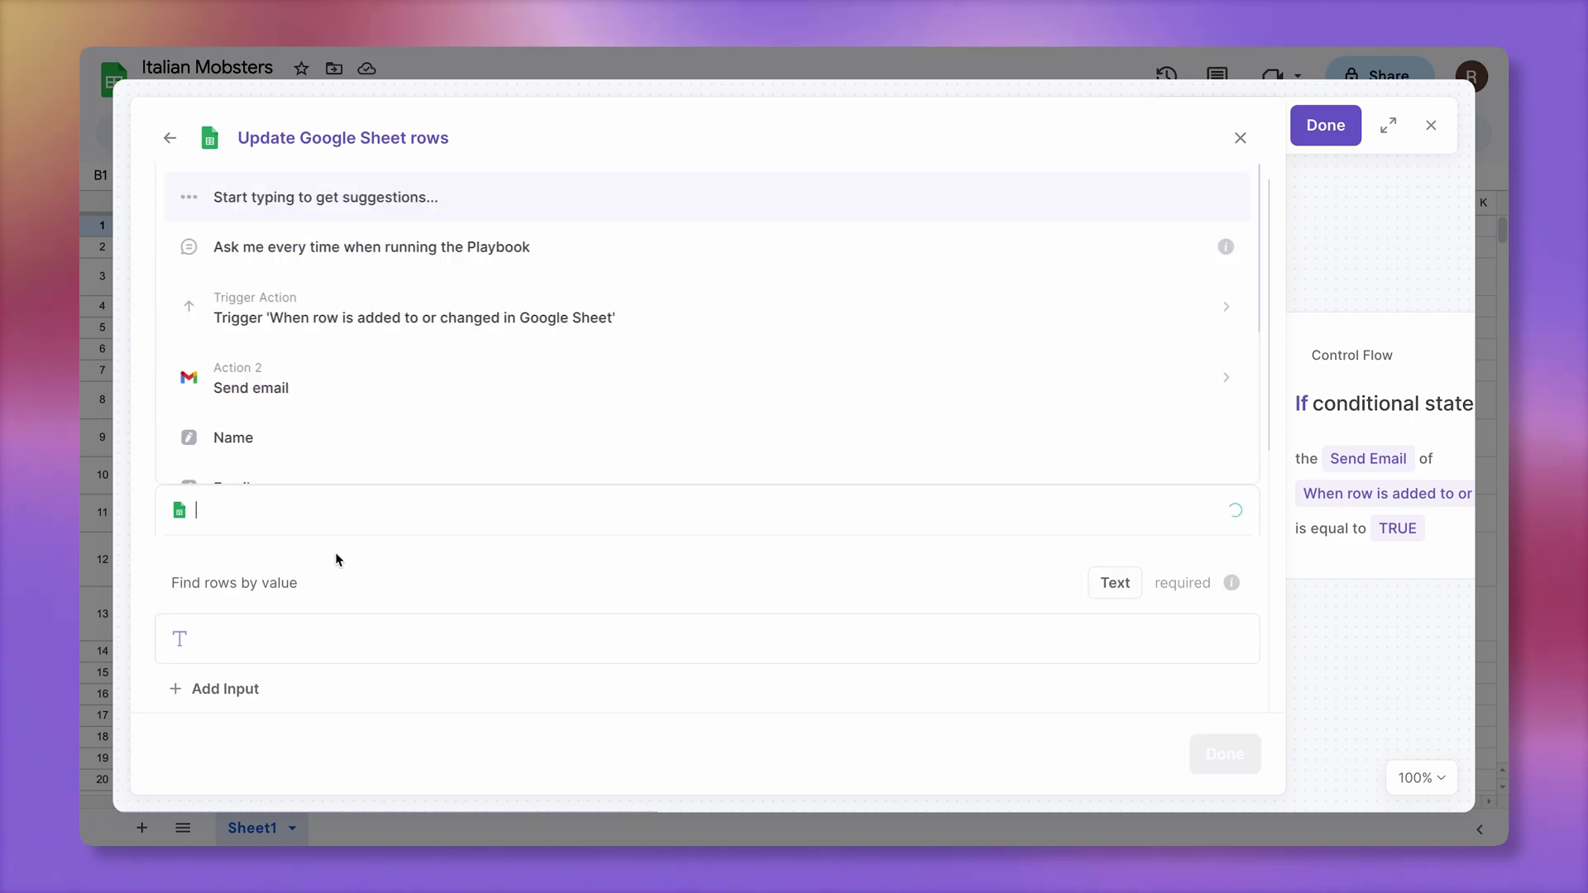
{"action": "scroll", "coordinate": [319, 465], "scroll_direction": "down", "scroll_amount": 5}
{"action": "left_click", "coordinate": [319, 290]}
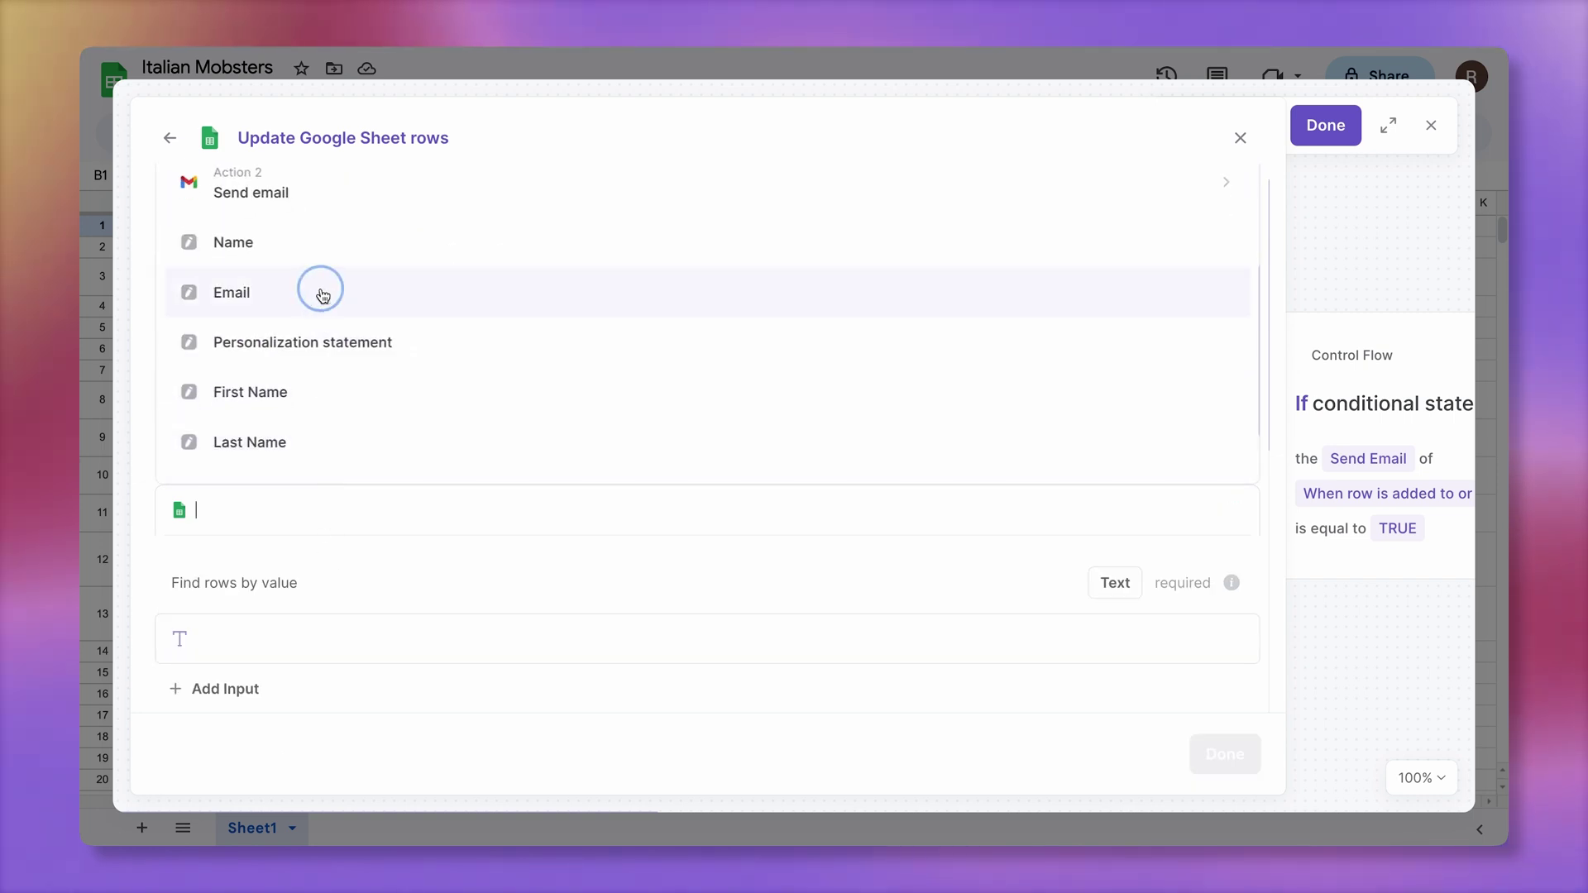
{"action": "left_click", "coordinate": [440, 452]}
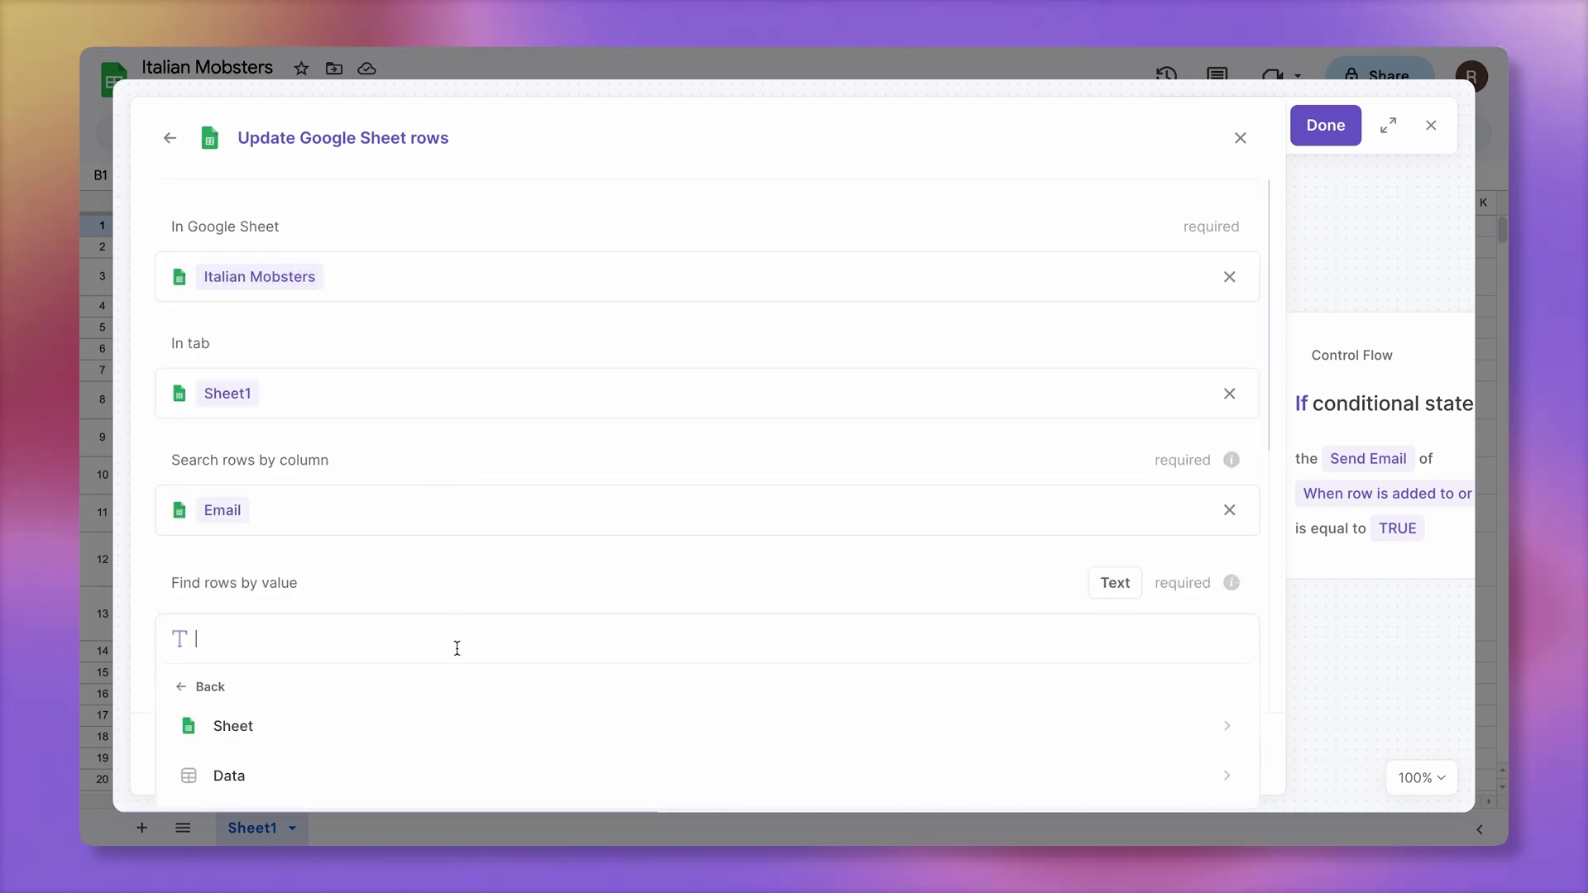
{"action": "left_click", "coordinate": [453, 596]}
{"action": "scroll", "coordinate": [454, 600], "scroll_direction": "down", "scroll_amount": 2}
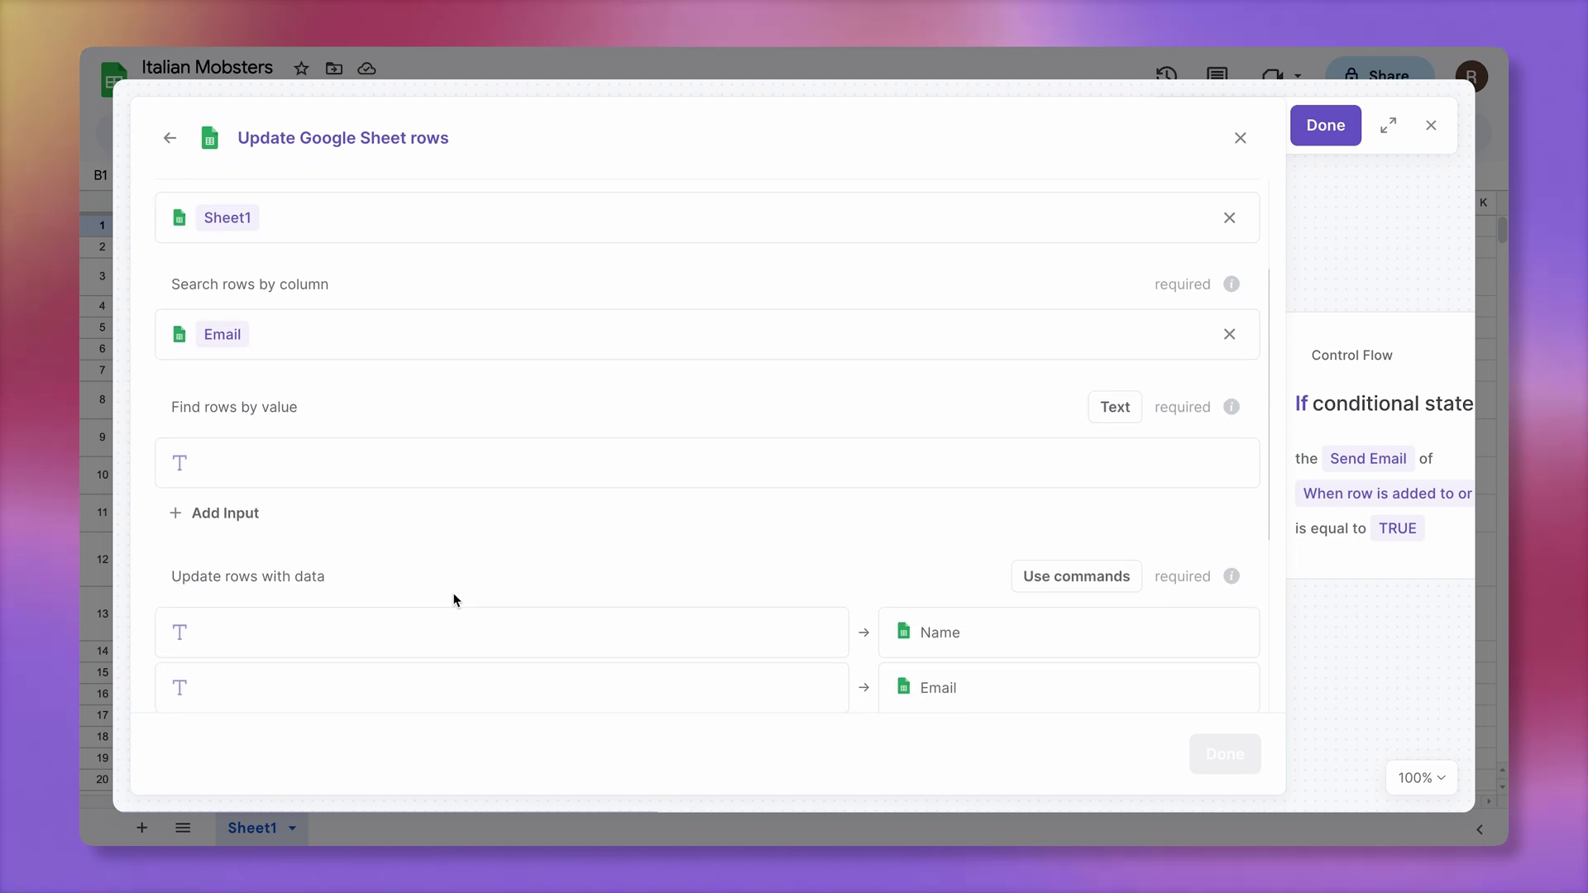
Use the Send email step's To address as the lookup value, confirming the type conversion
{"action": "left_click", "coordinate": [273, 459]}
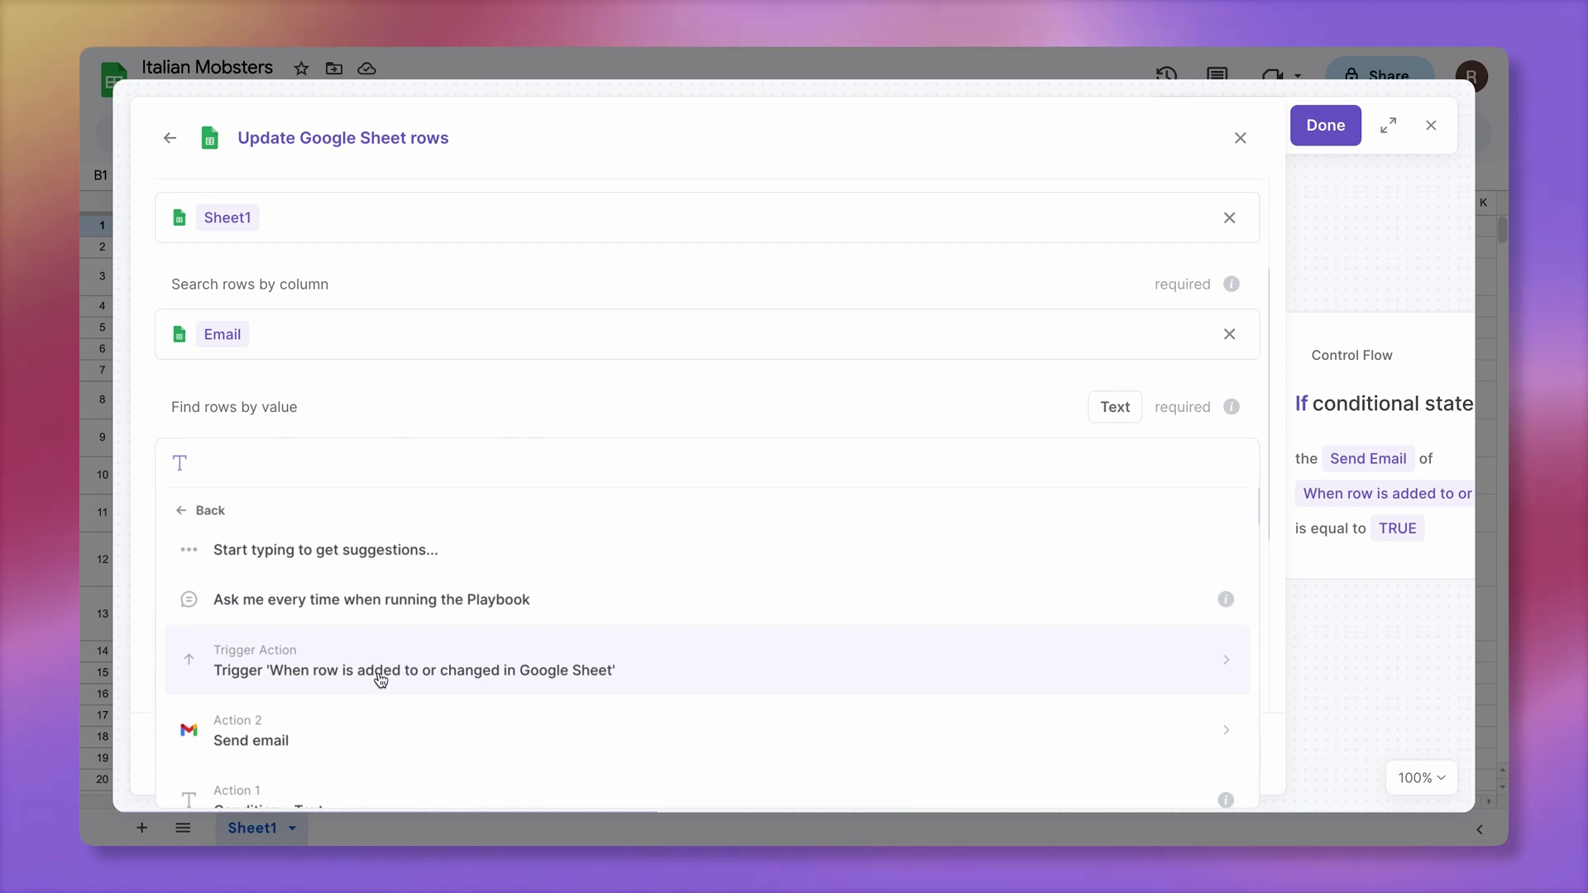
{"action": "scroll", "coordinate": [376, 676], "scroll_direction": "down", "scroll_amount": 2}
{"action": "scroll", "coordinate": [381, 674], "scroll_direction": "up", "scroll_amount": 1}
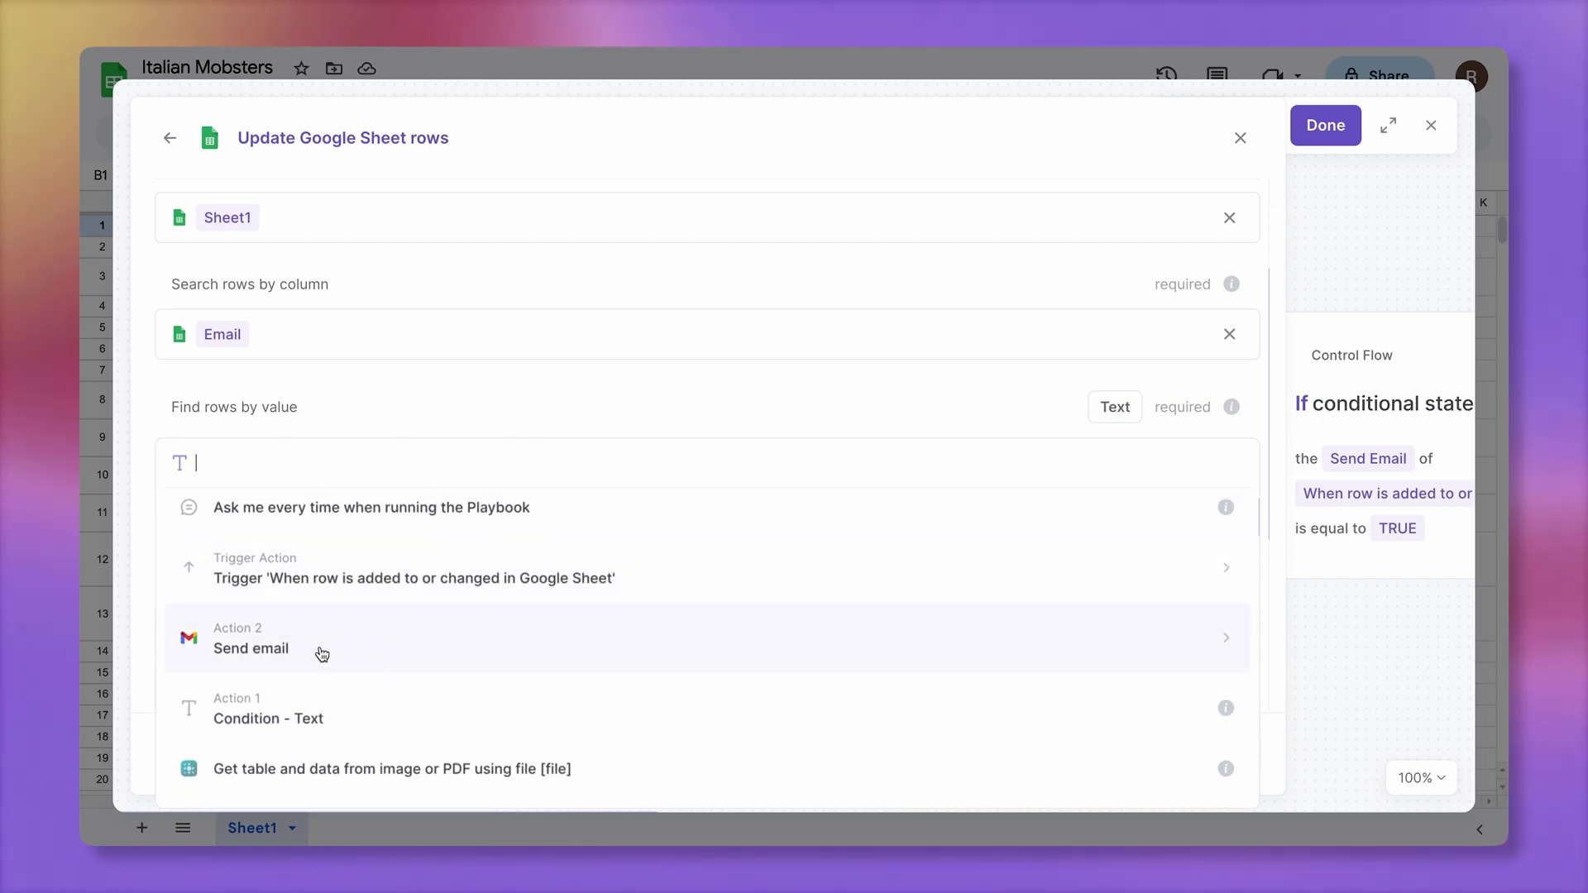
{"action": "left_click", "coordinate": [397, 657]}
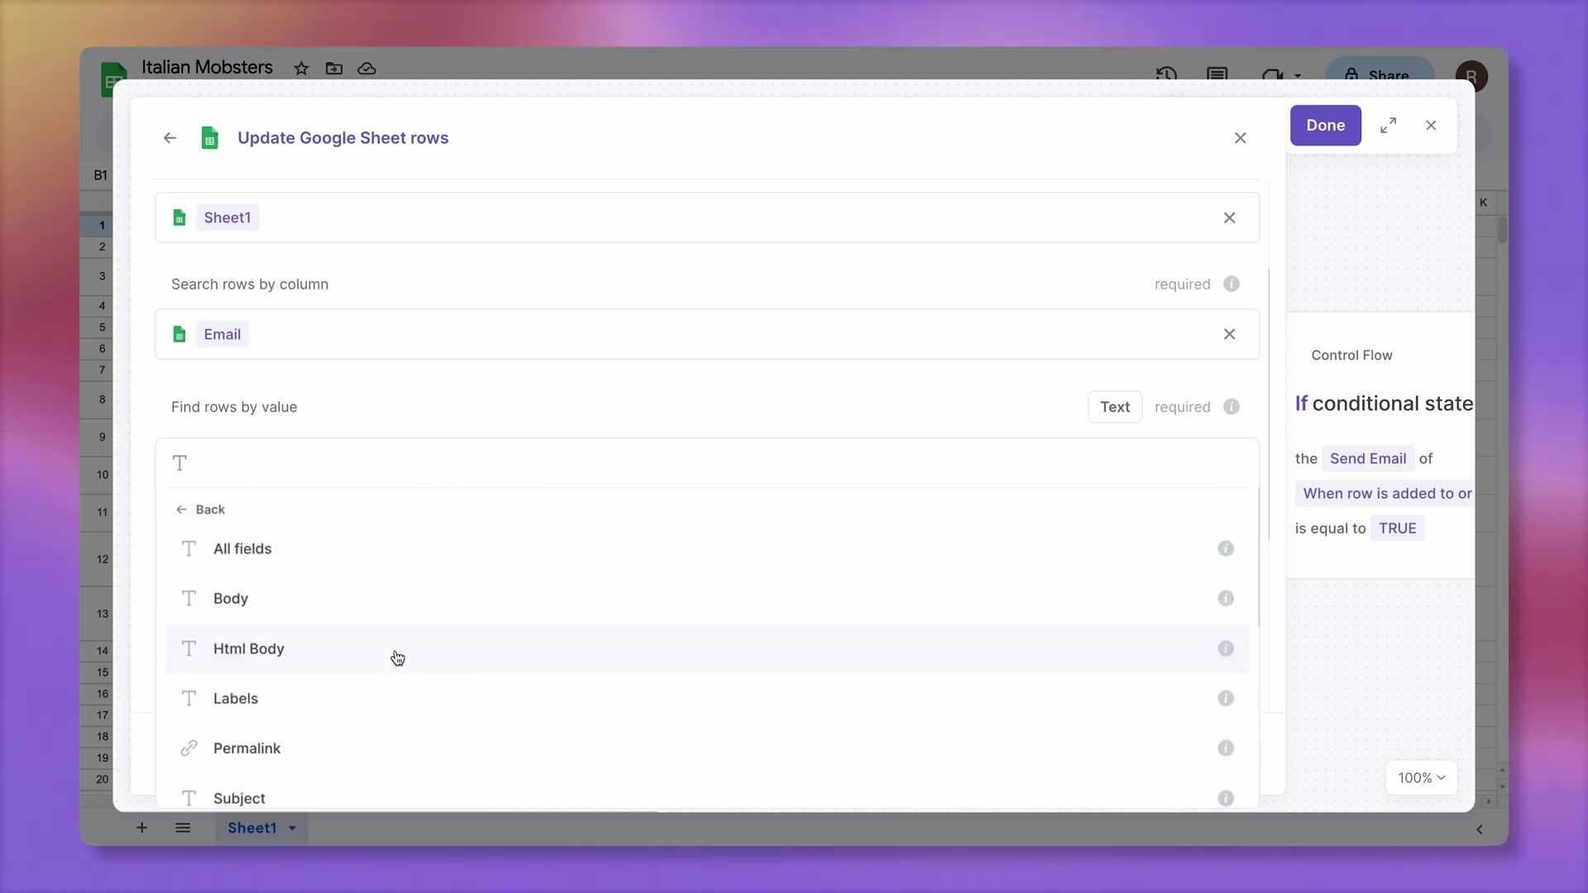
{"action": "scroll", "coordinate": [397, 657], "scroll_direction": "up", "scroll_amount": 2}
{"action": "scroll", "coordinate": [397, 658], "scroll_direction": "down", "scroll_amount": 2}
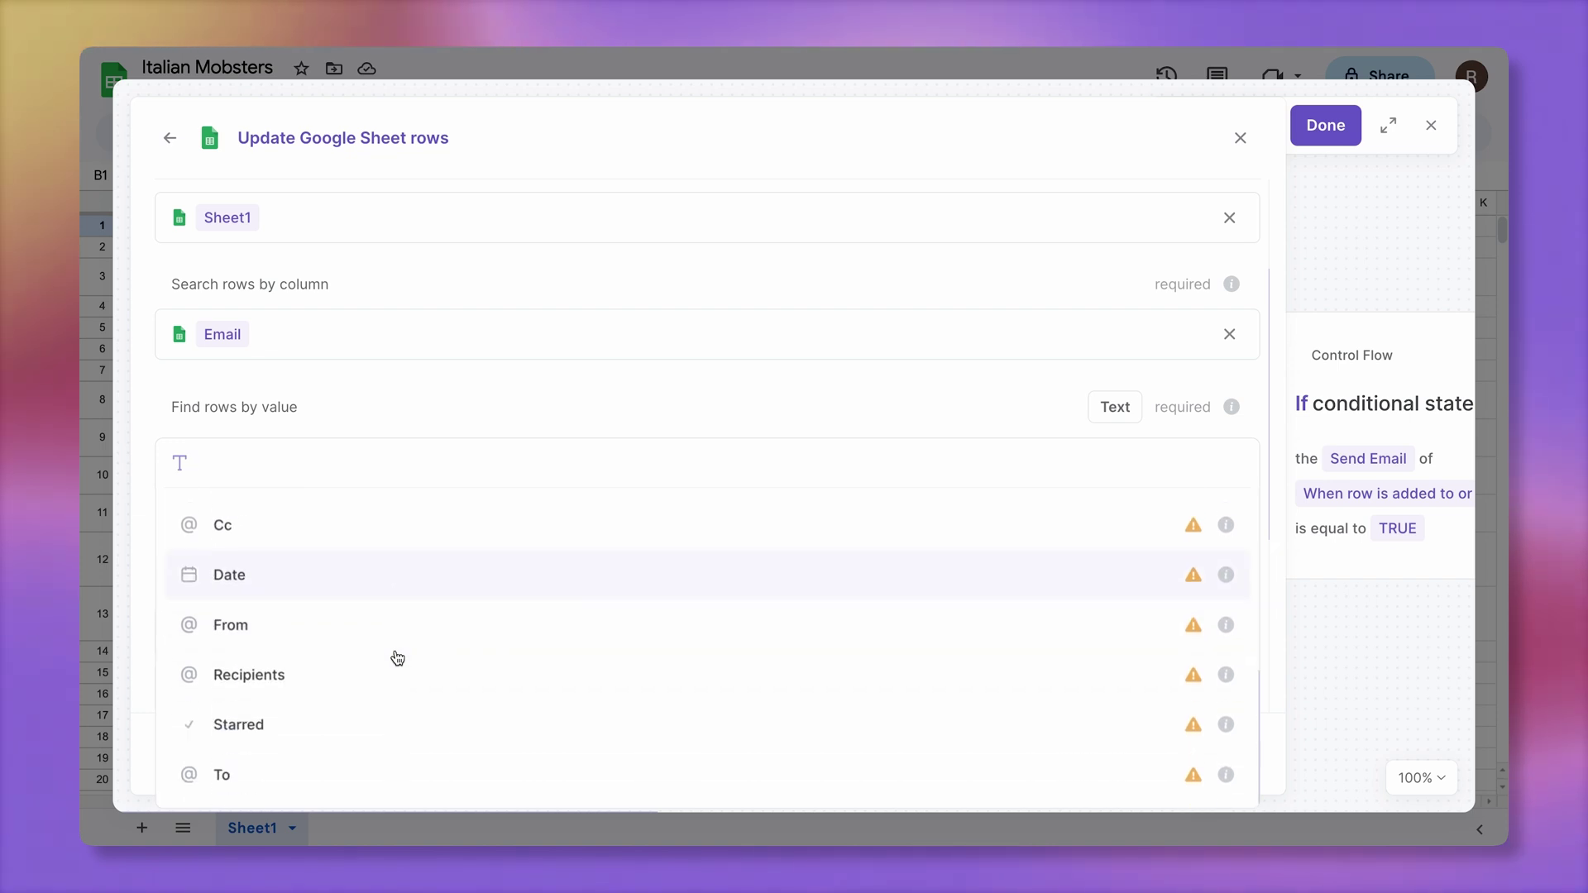
{"action": "left_click", "coordinate": [378, 773]}
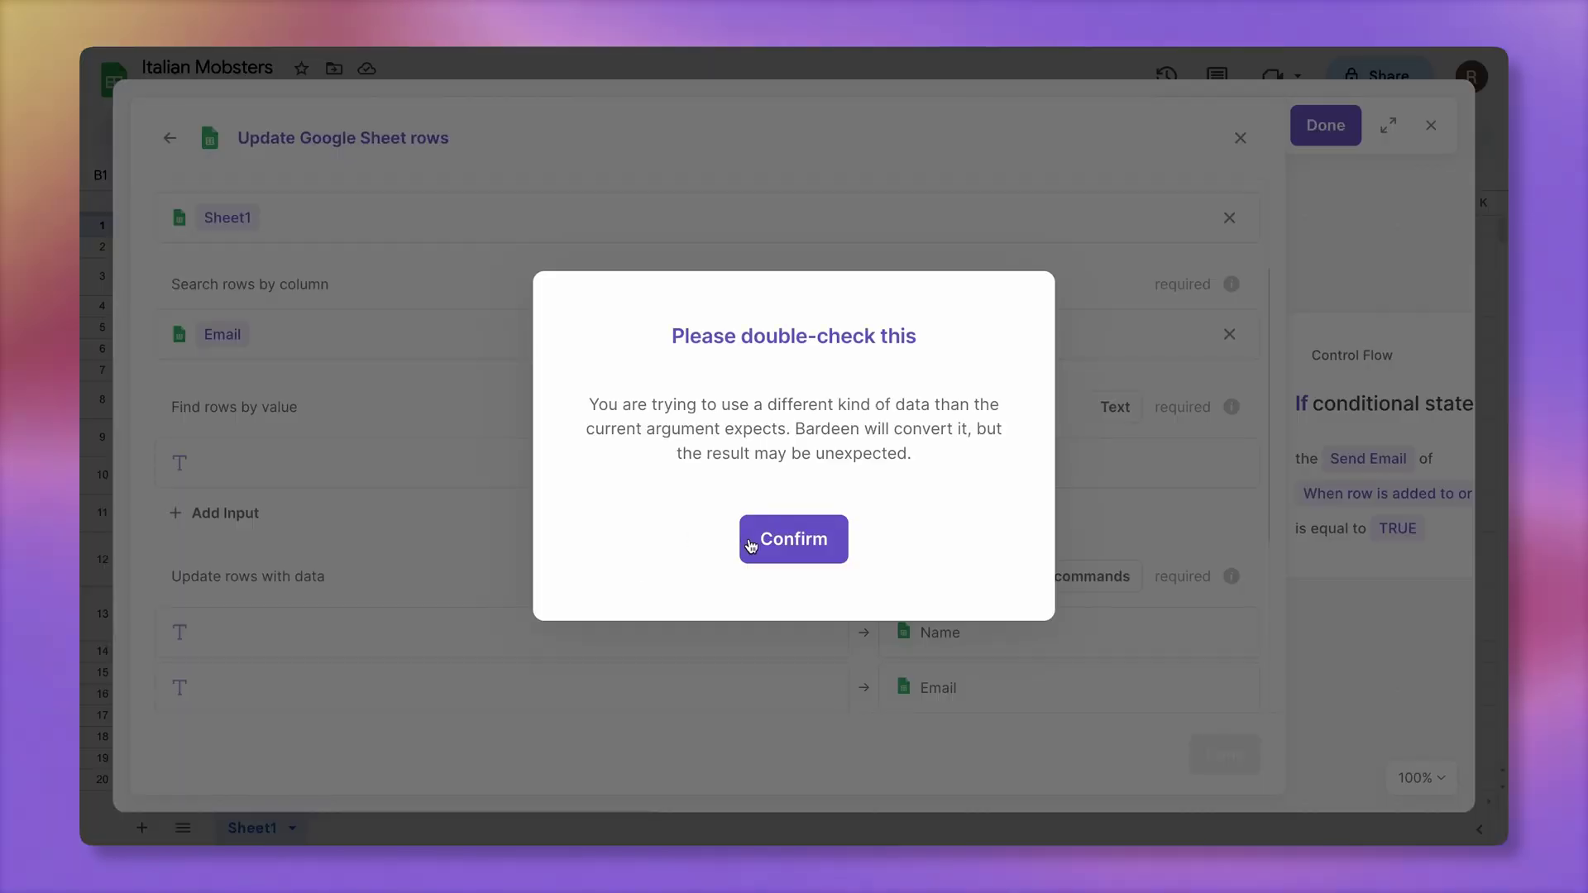
{"action": "left_click", "coordinate": [786, 538]}
{"action": "scroll", "coordinate": [910, 400], "scroll_direction": "down", "scroll_amount": 4}
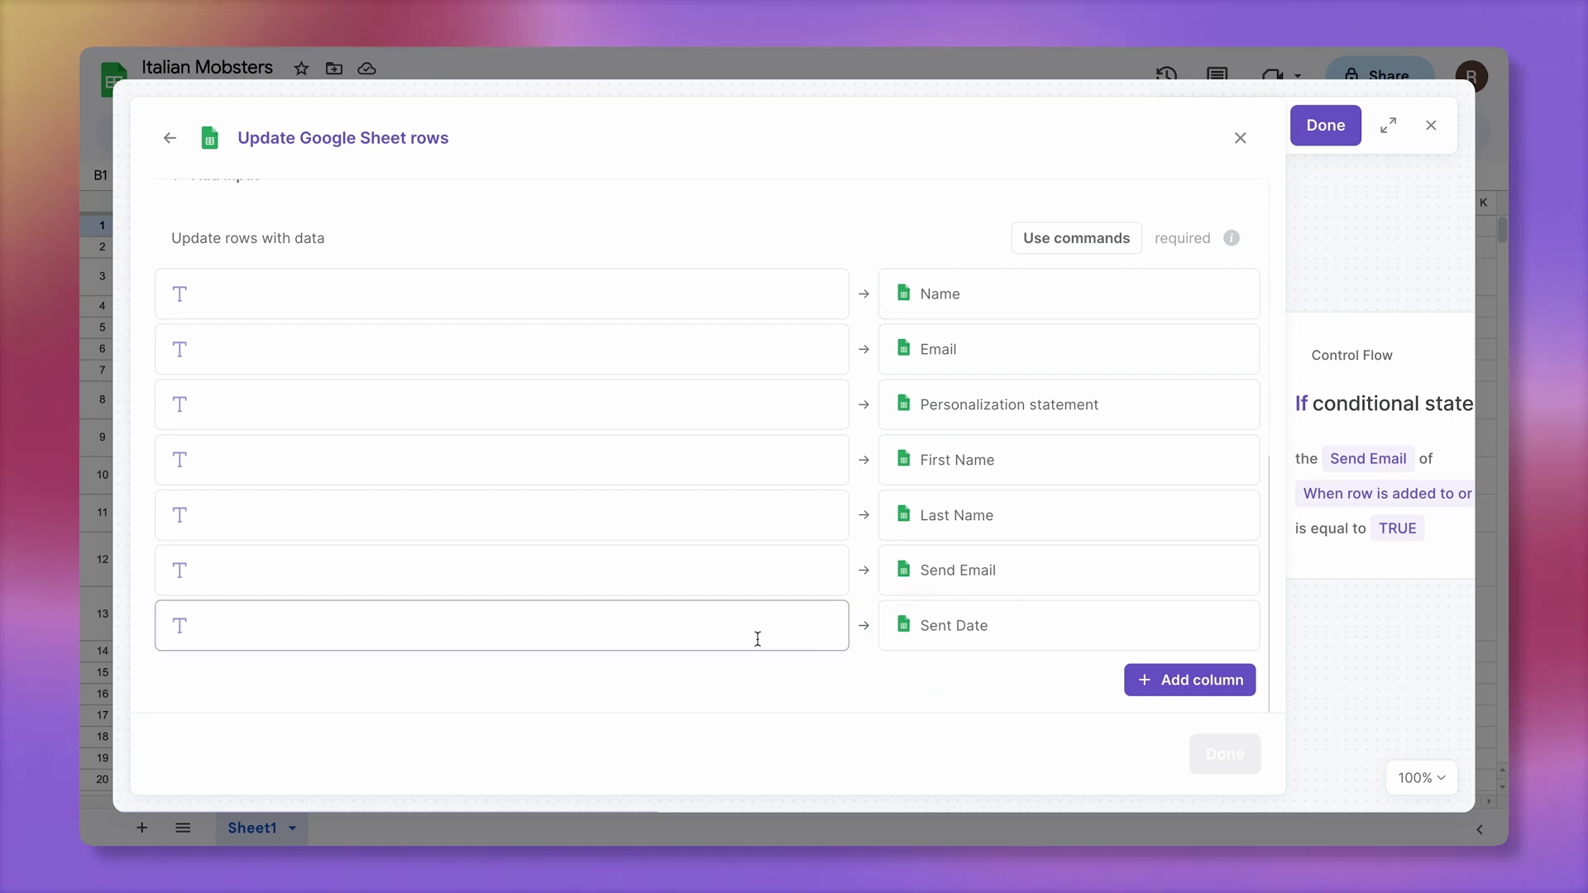
Fill the Sent Date column with the Send email step's Date, confirming the type conversion
{"action": "left_click", "coordinate": [717, 637]}
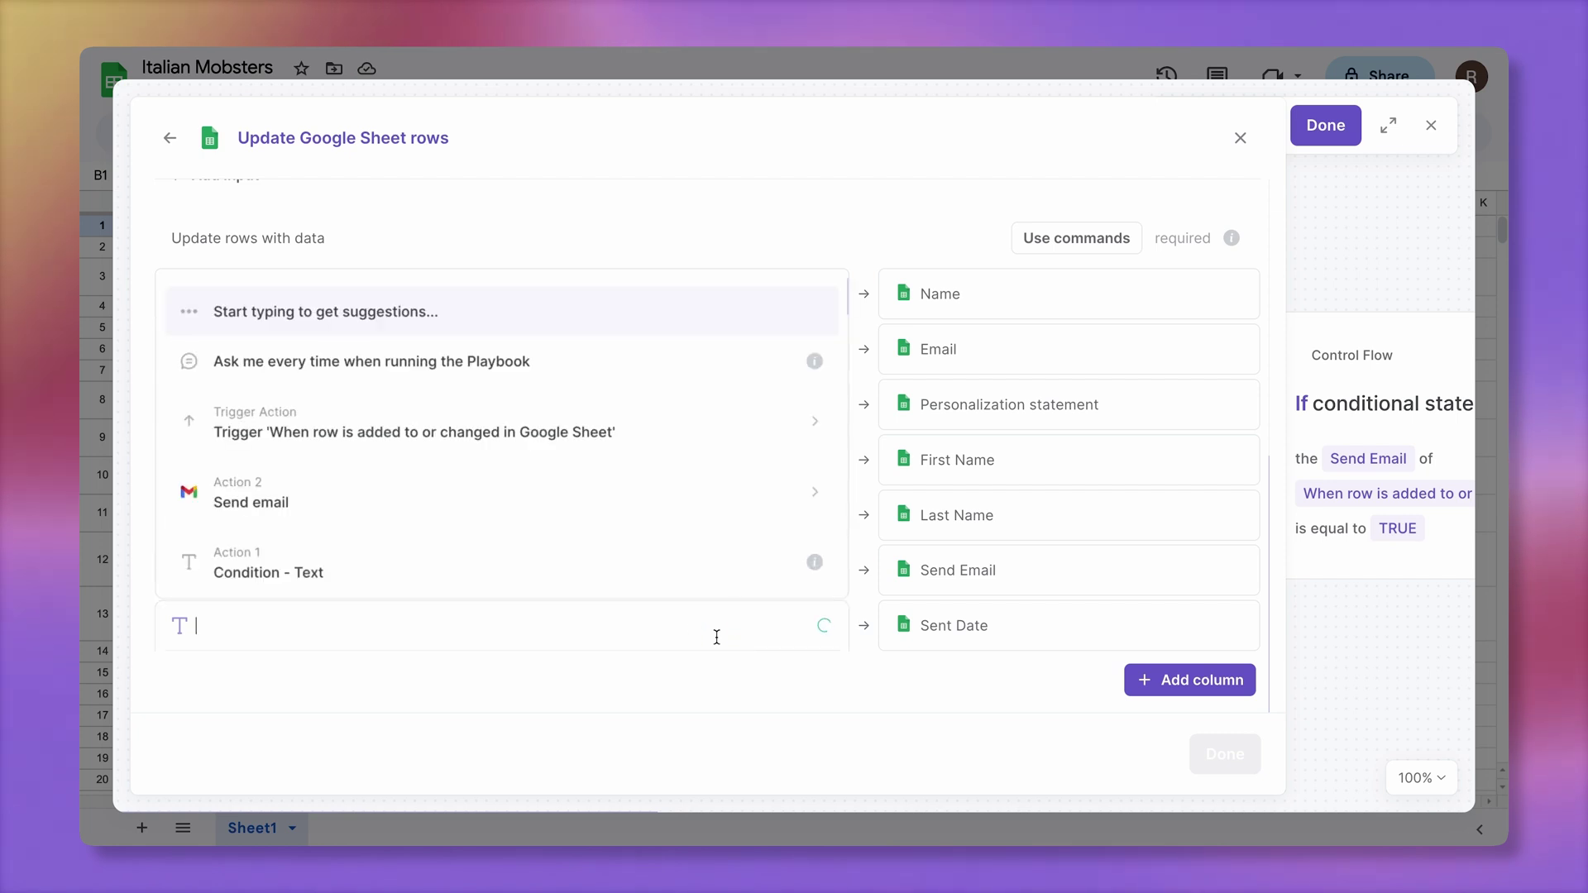
{"action": "left_click", "coordinate": [593, 499]}
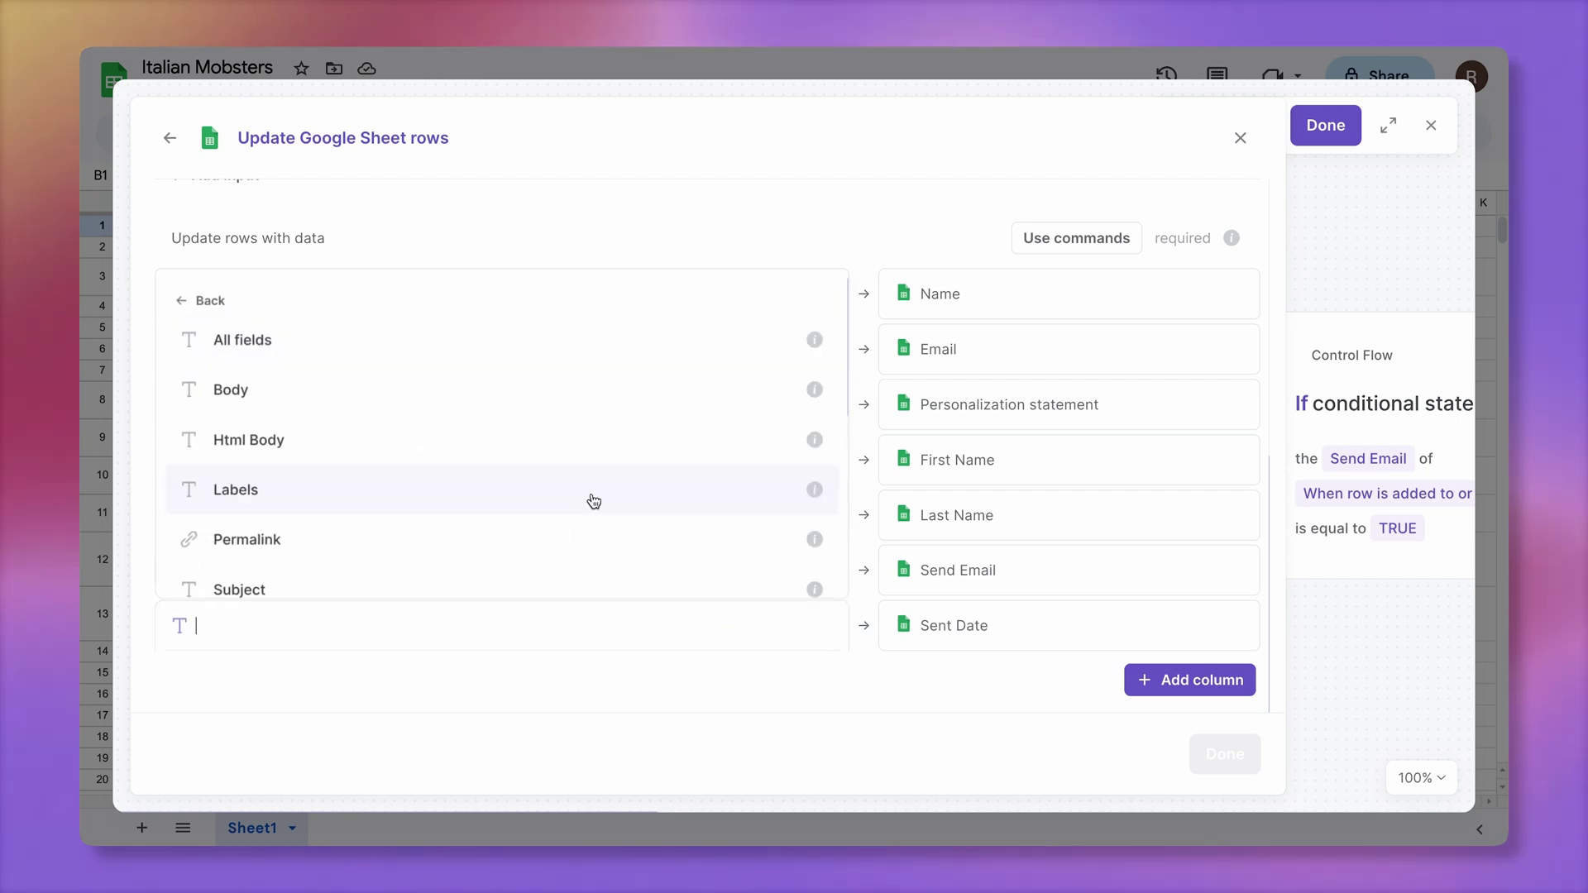
{"action": "scroll", "coordinate": [593, 501], "scroll_direction": "down", "scroll_amount": 3}
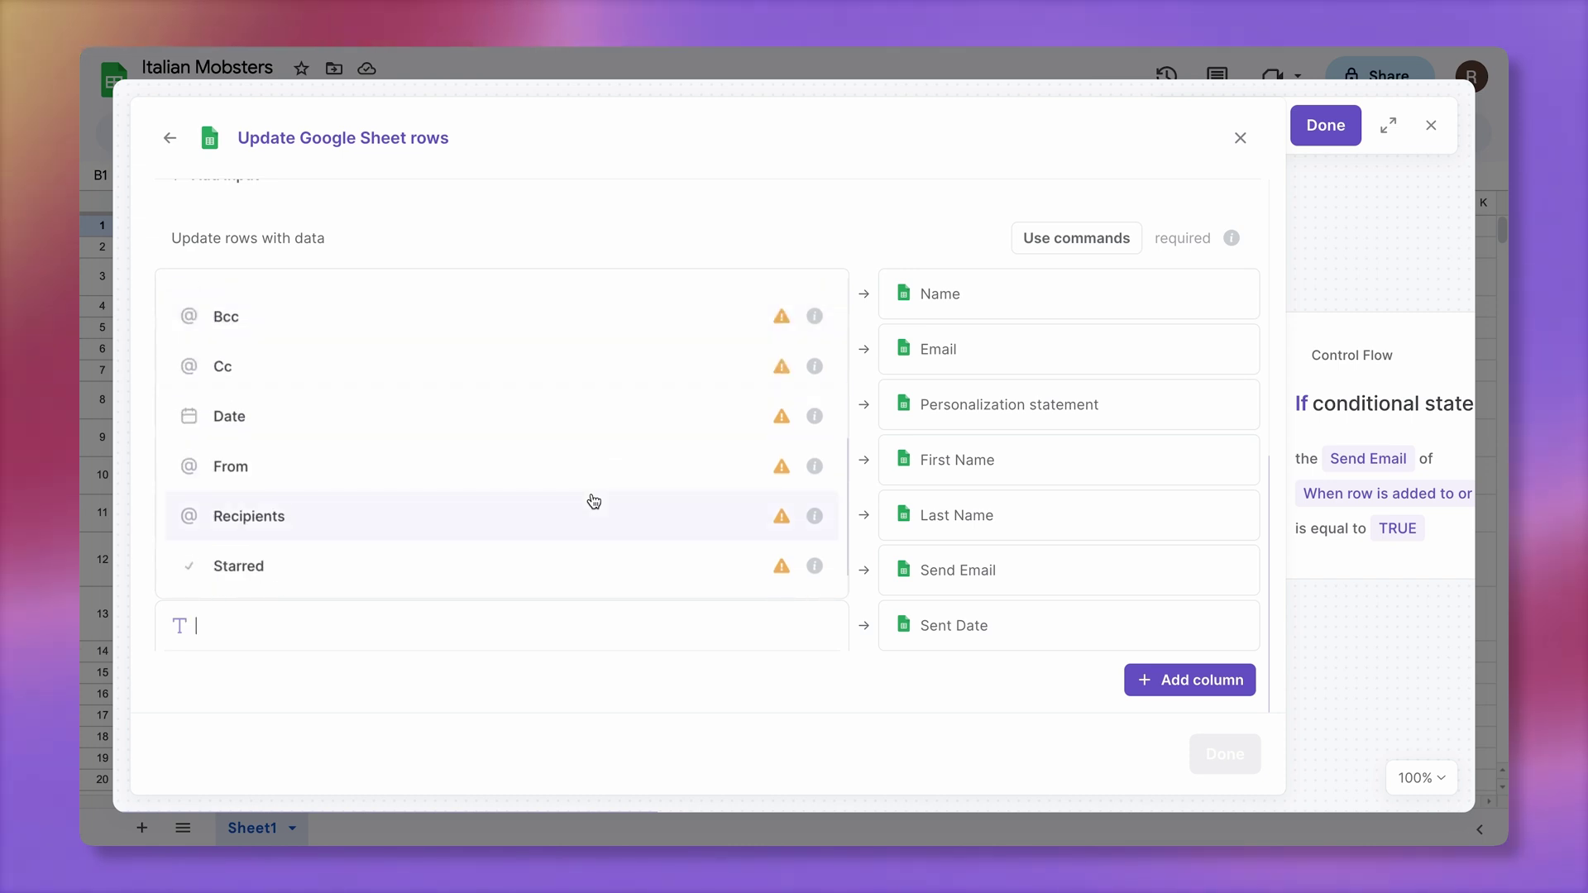
{"action": "left_click", "coordinate": [568, 429]}
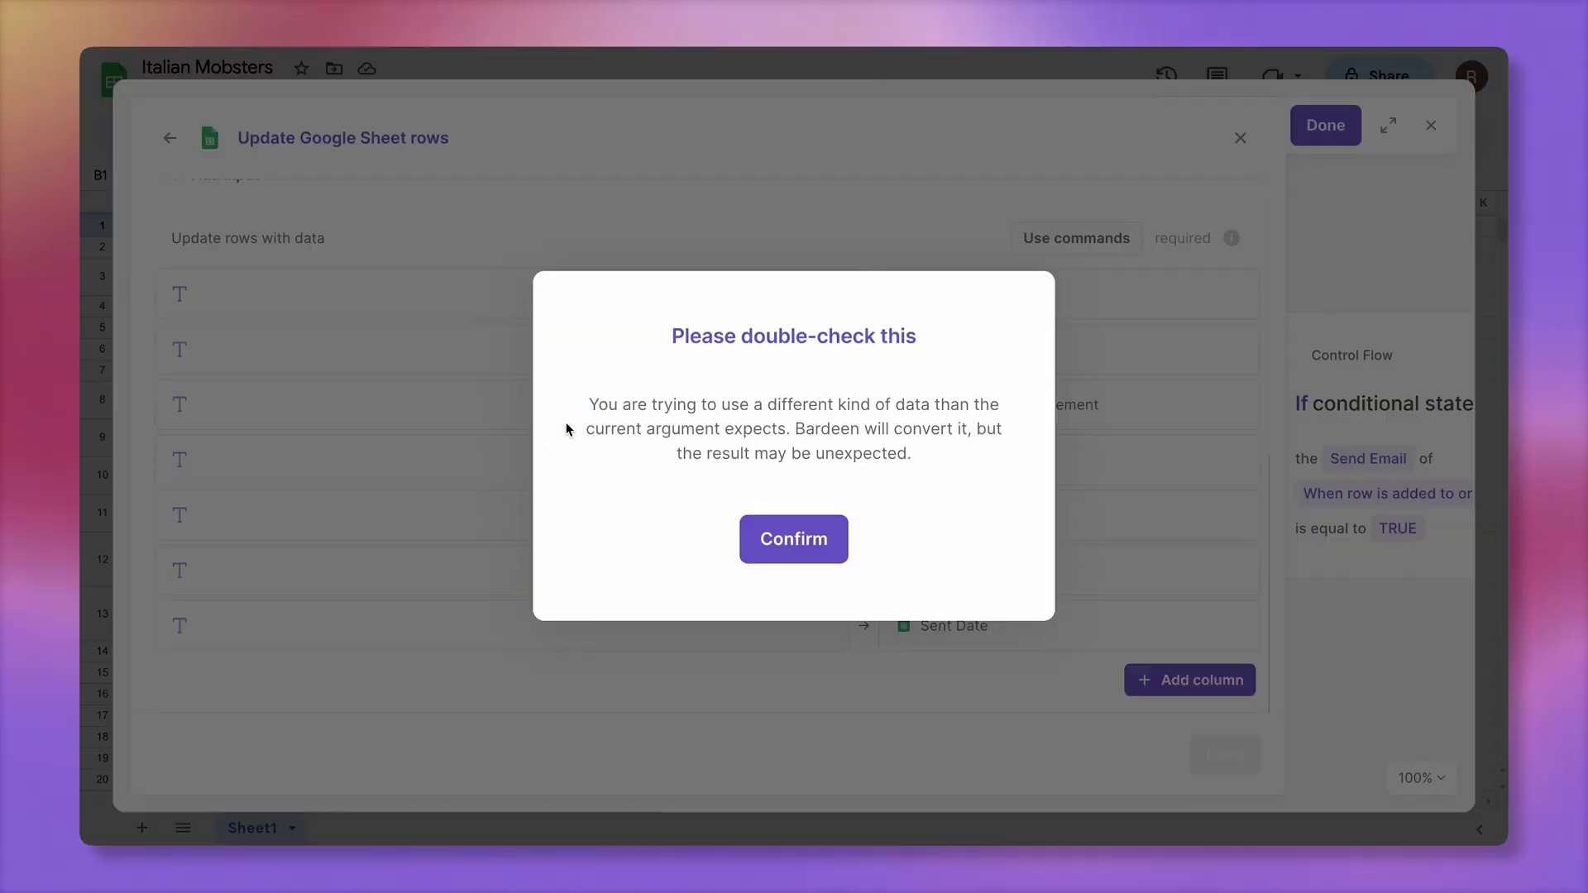
{"action": "left_click", "coordinate": [751, 538]}
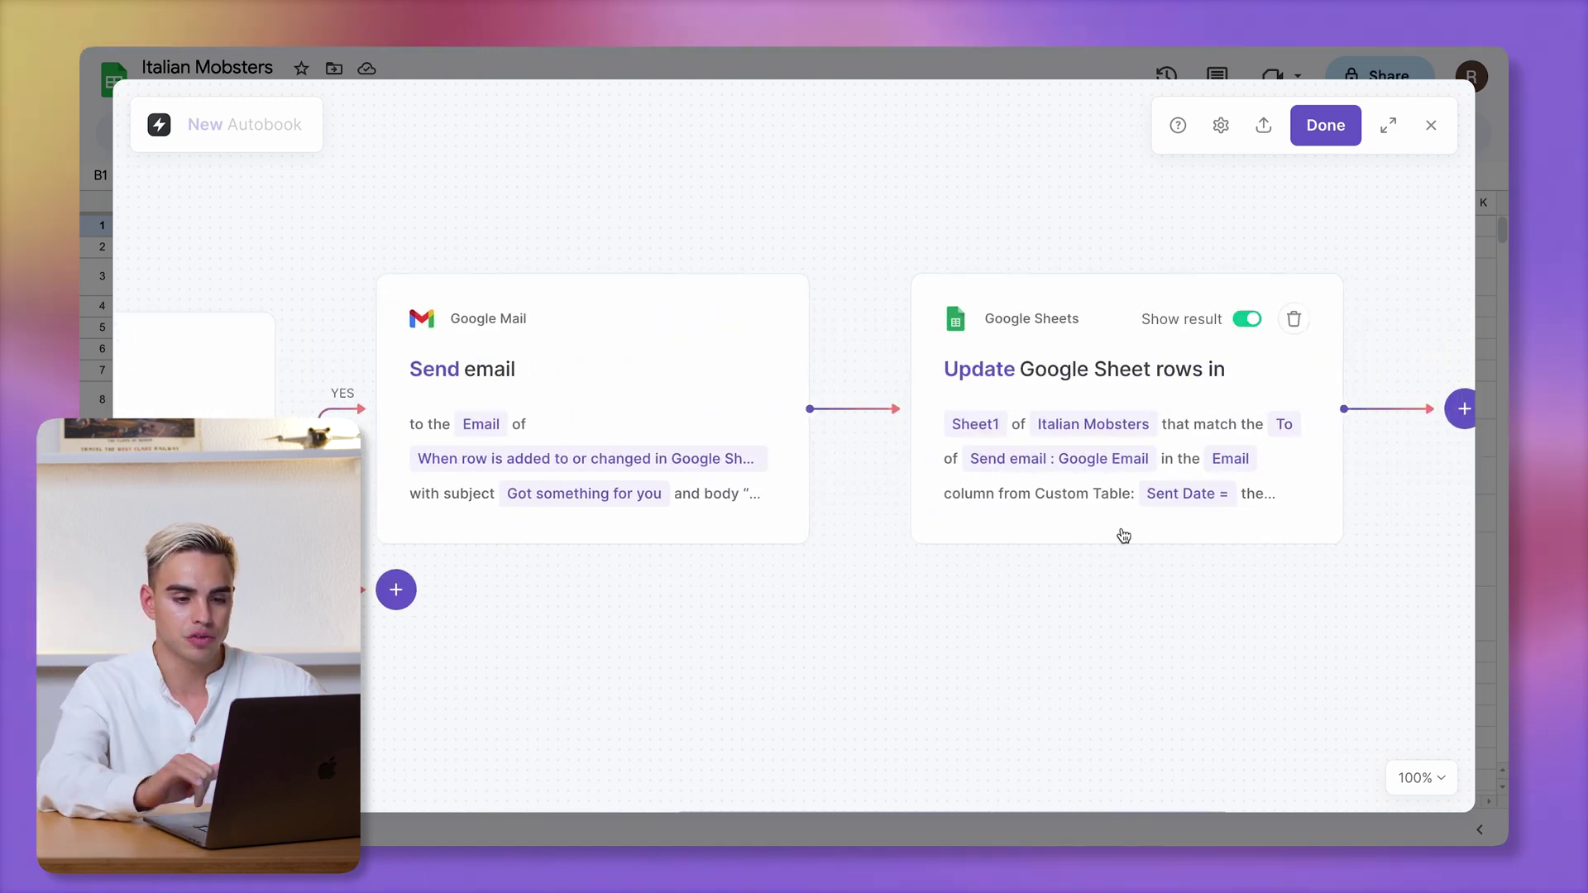
Finish the autobook, save it as 'Checkbox to send emails', and switch its toggle on
{"action": "left_click", "coordinate": [1325, 124]}
{"action": "left_click", "coordinate": [707, 429]}
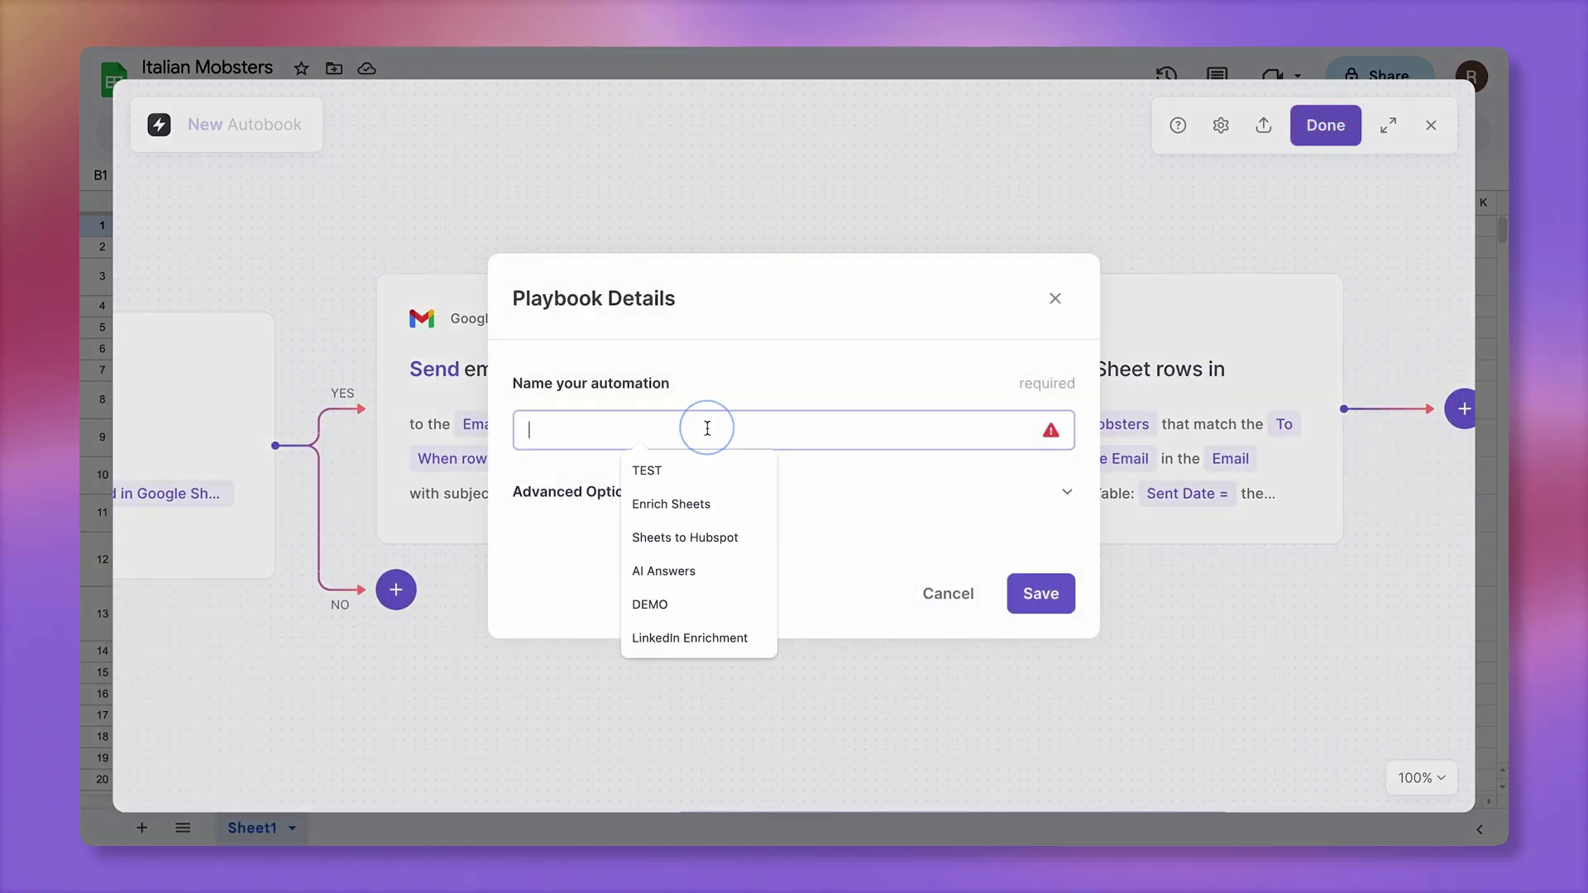
{"action": "type", "text": "Checkbox"}
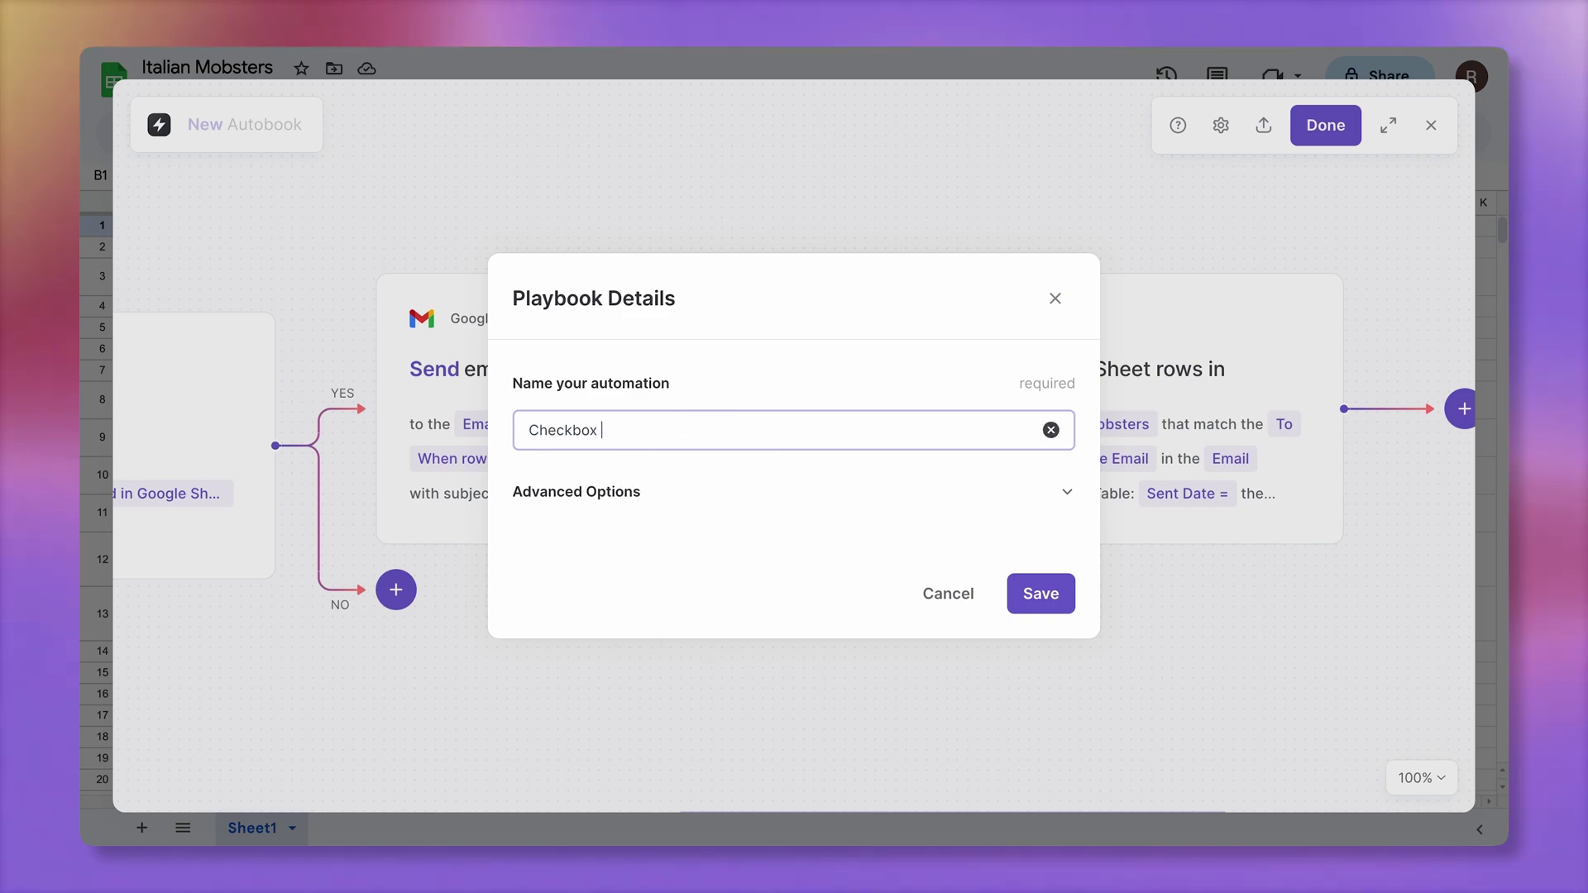
{"action": "type", "text": " to send emails"}
{"action": "left_click", "coordinate": [1041, 593]}
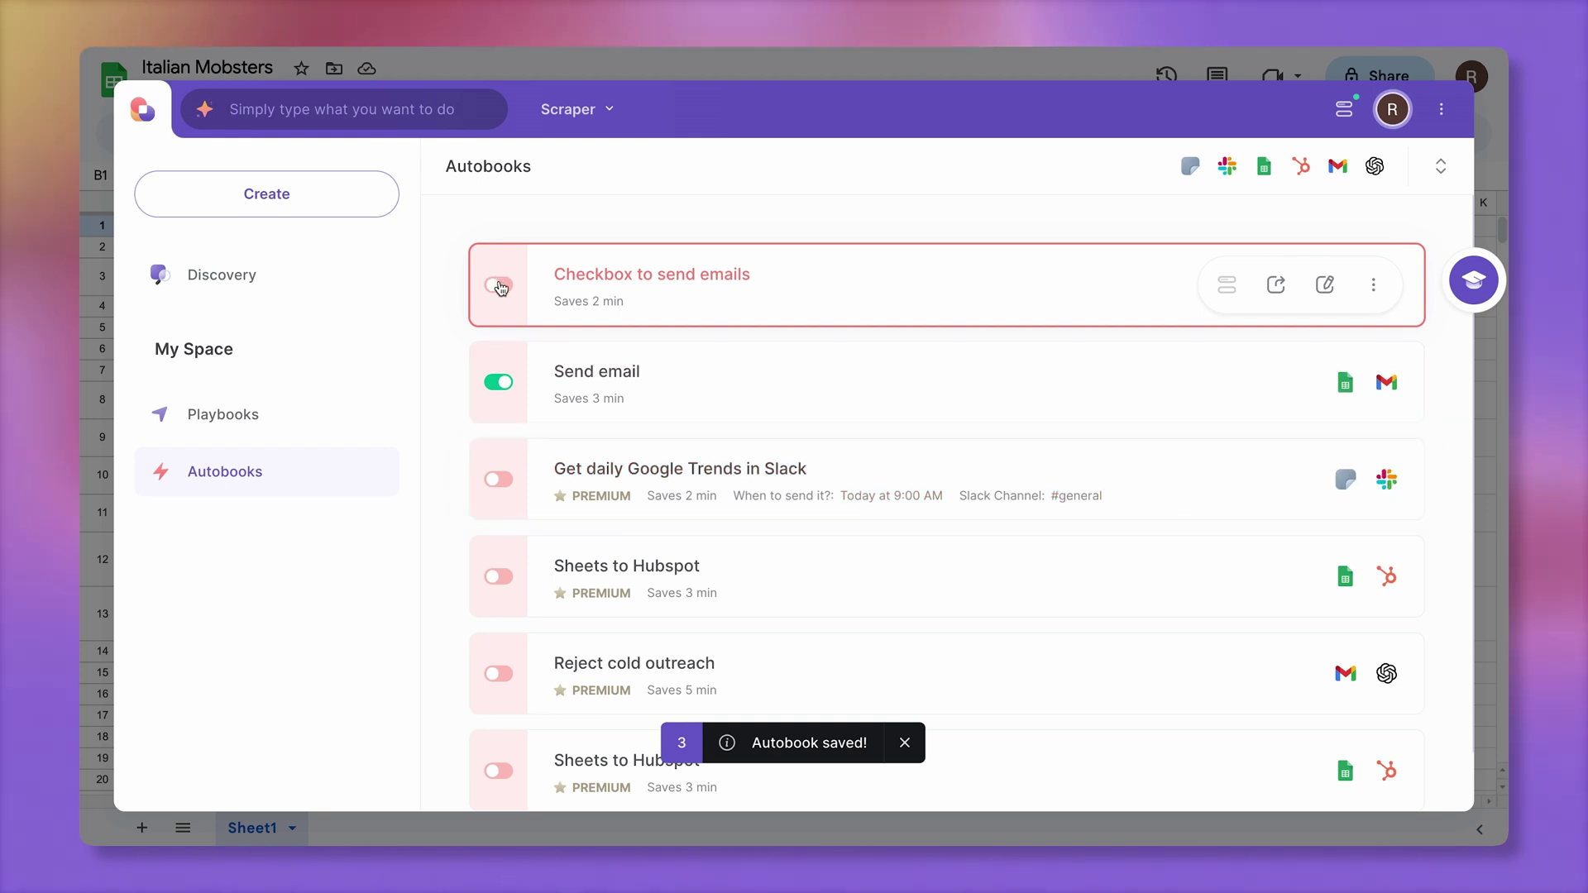
{"action": "left_click", "coordinate": [500, 285]}
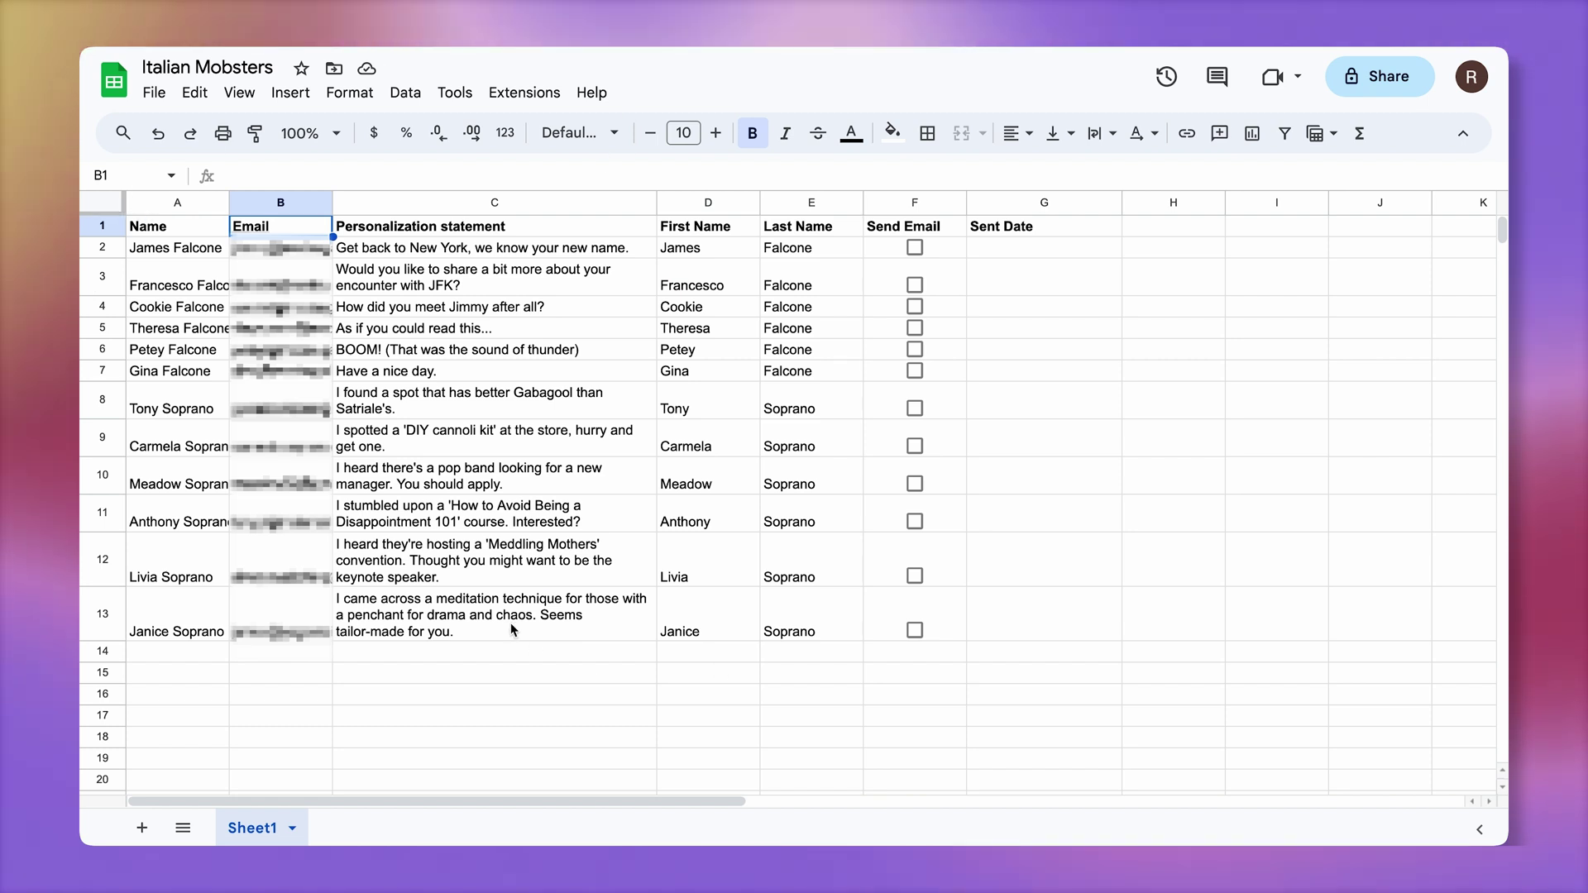
Tick Send Email in F8 and F13, start a new row-14 contact, and fill the checkbox to F14
{"action": "left_click", "coordinate": [916, 404]}
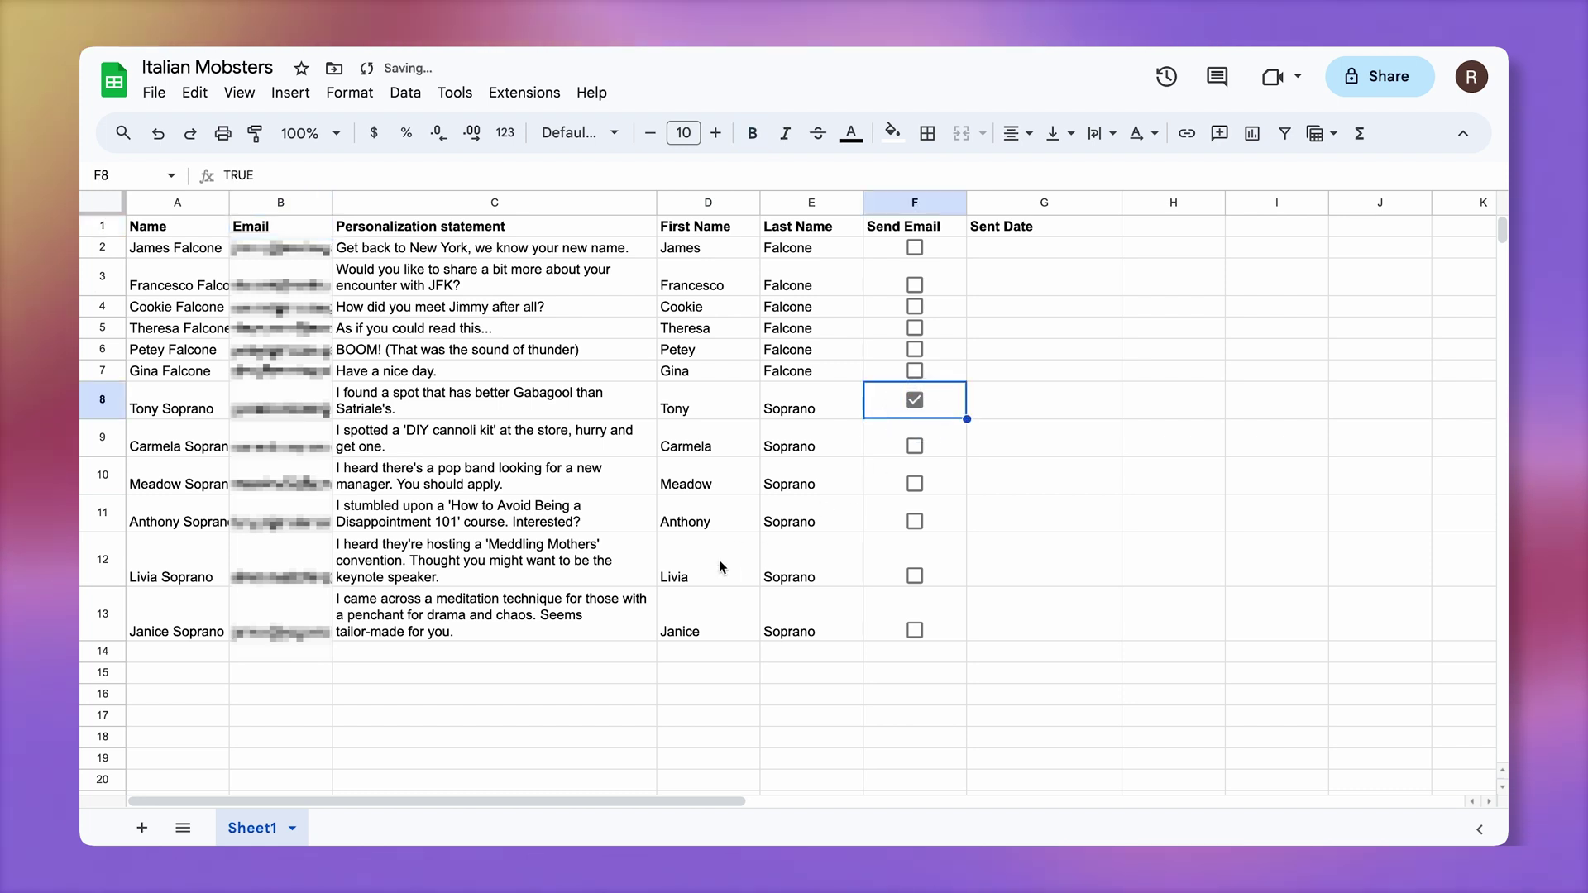
{"action": "left_click", "coordinate": [214, 653]}
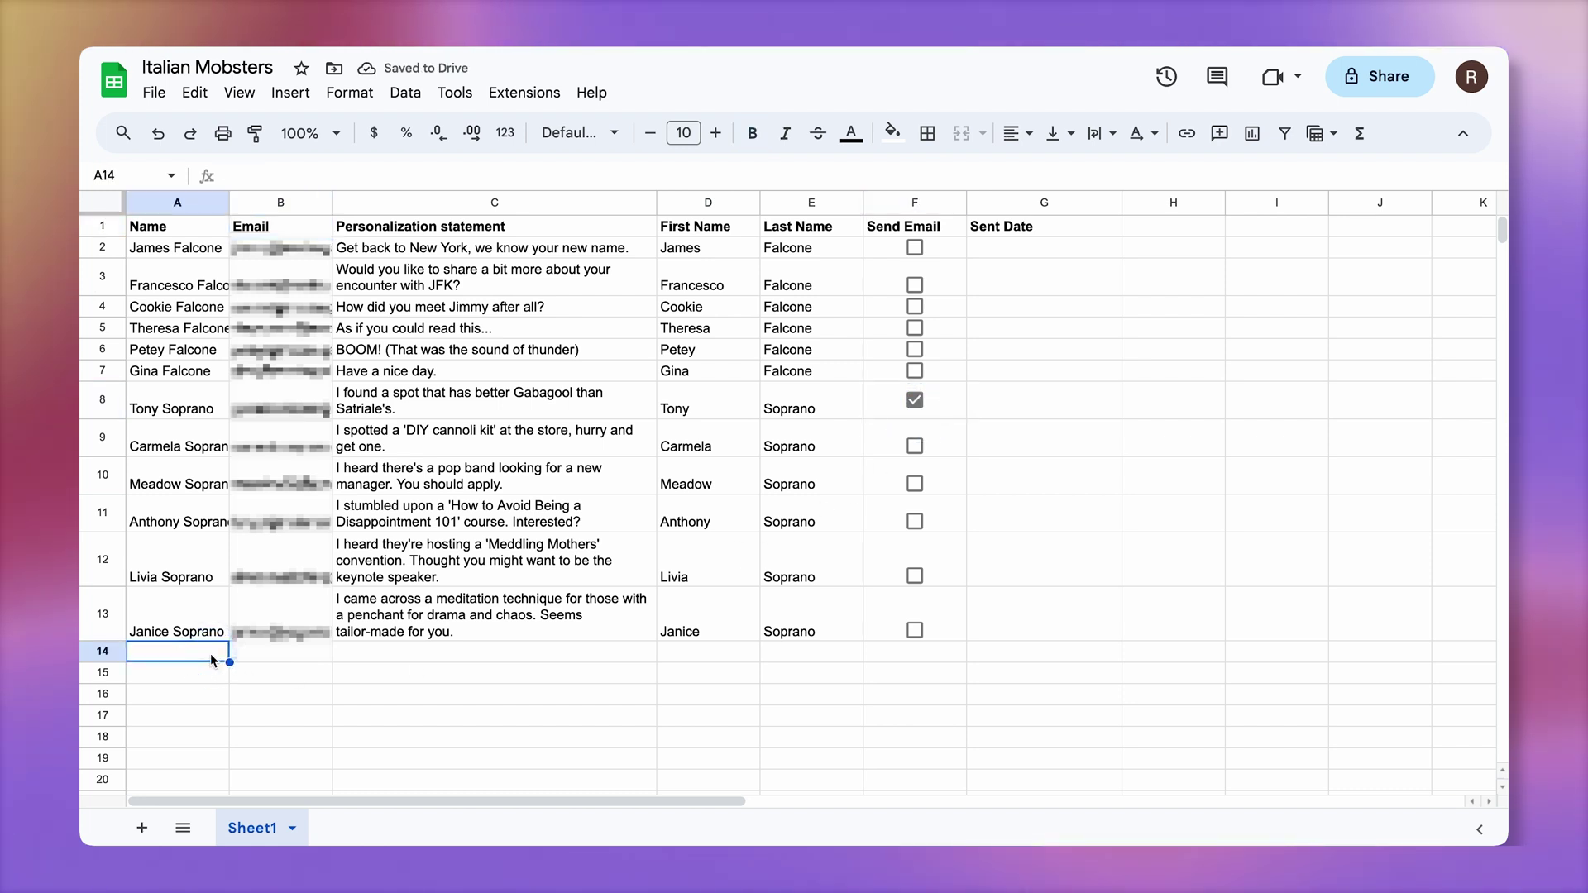
{"action": "type", "text": "Renat Gabitov"}
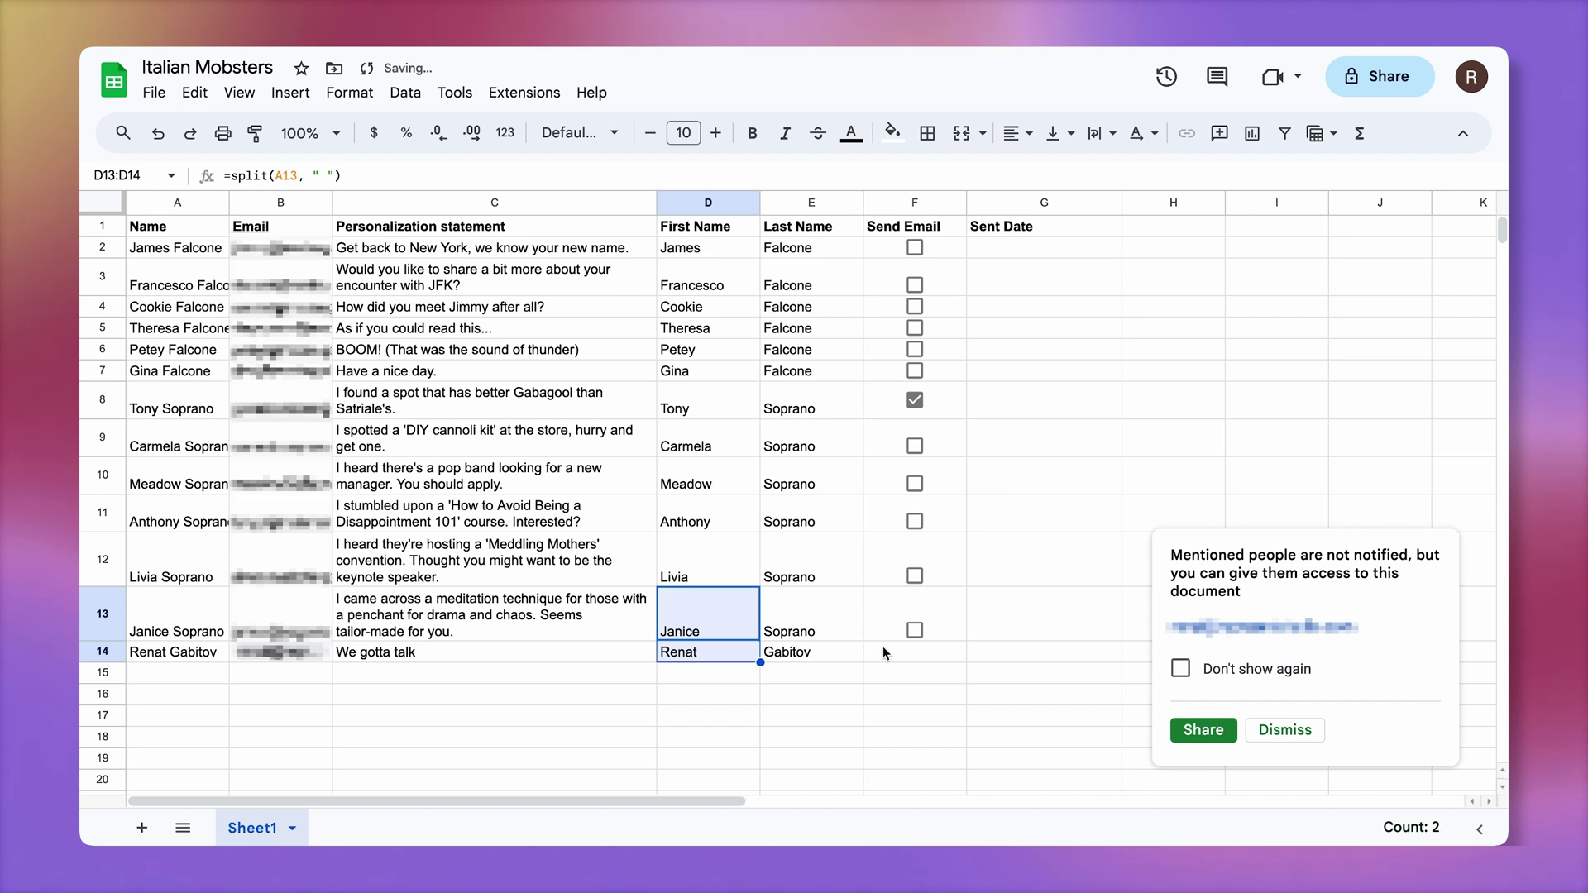
{"action": "left_click", "coordinate": [915, 614]}
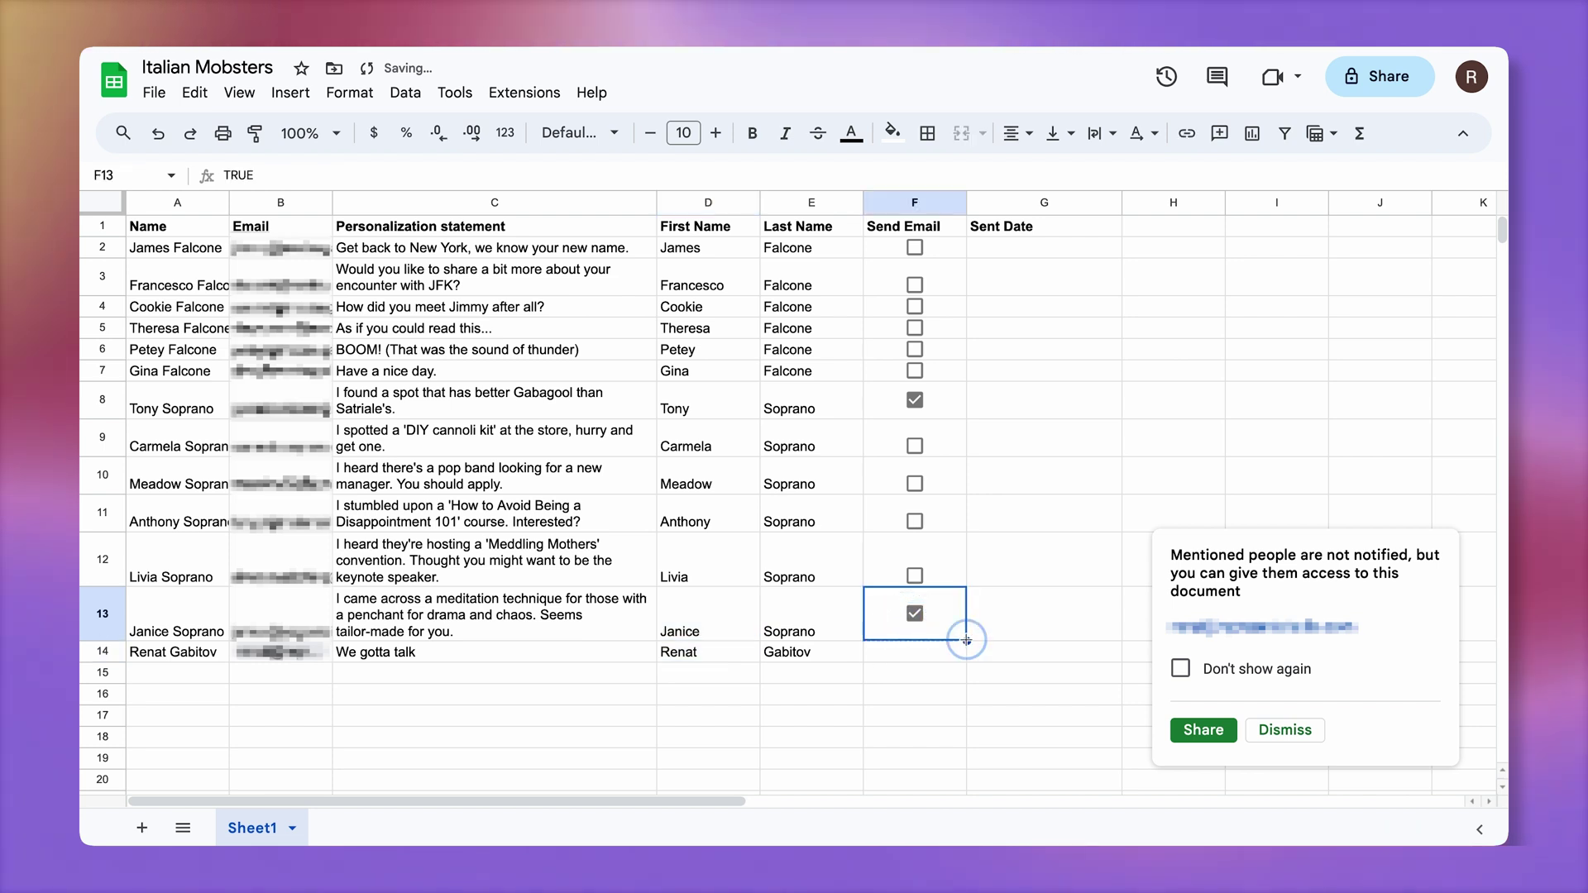
{"action": "left_click_drag", "start_coordinate": [966, 639], "coordinate": [967, 654]}
{"action": "left_click", "coordinate": [1055, 674]}
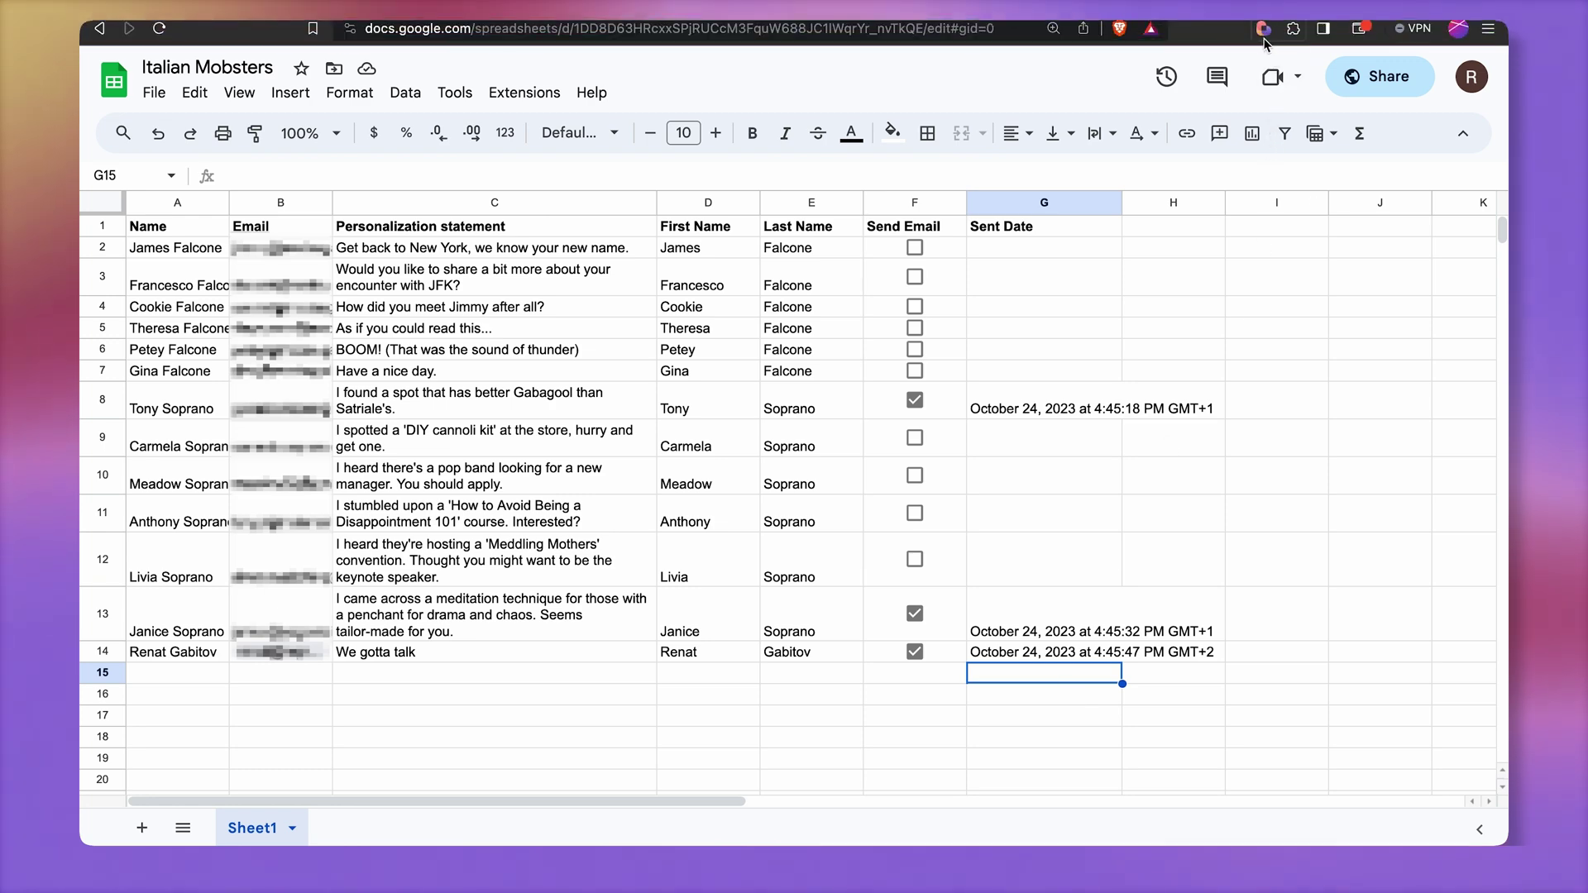
{"action": "left_click", "coordinate": [1263, 31]}
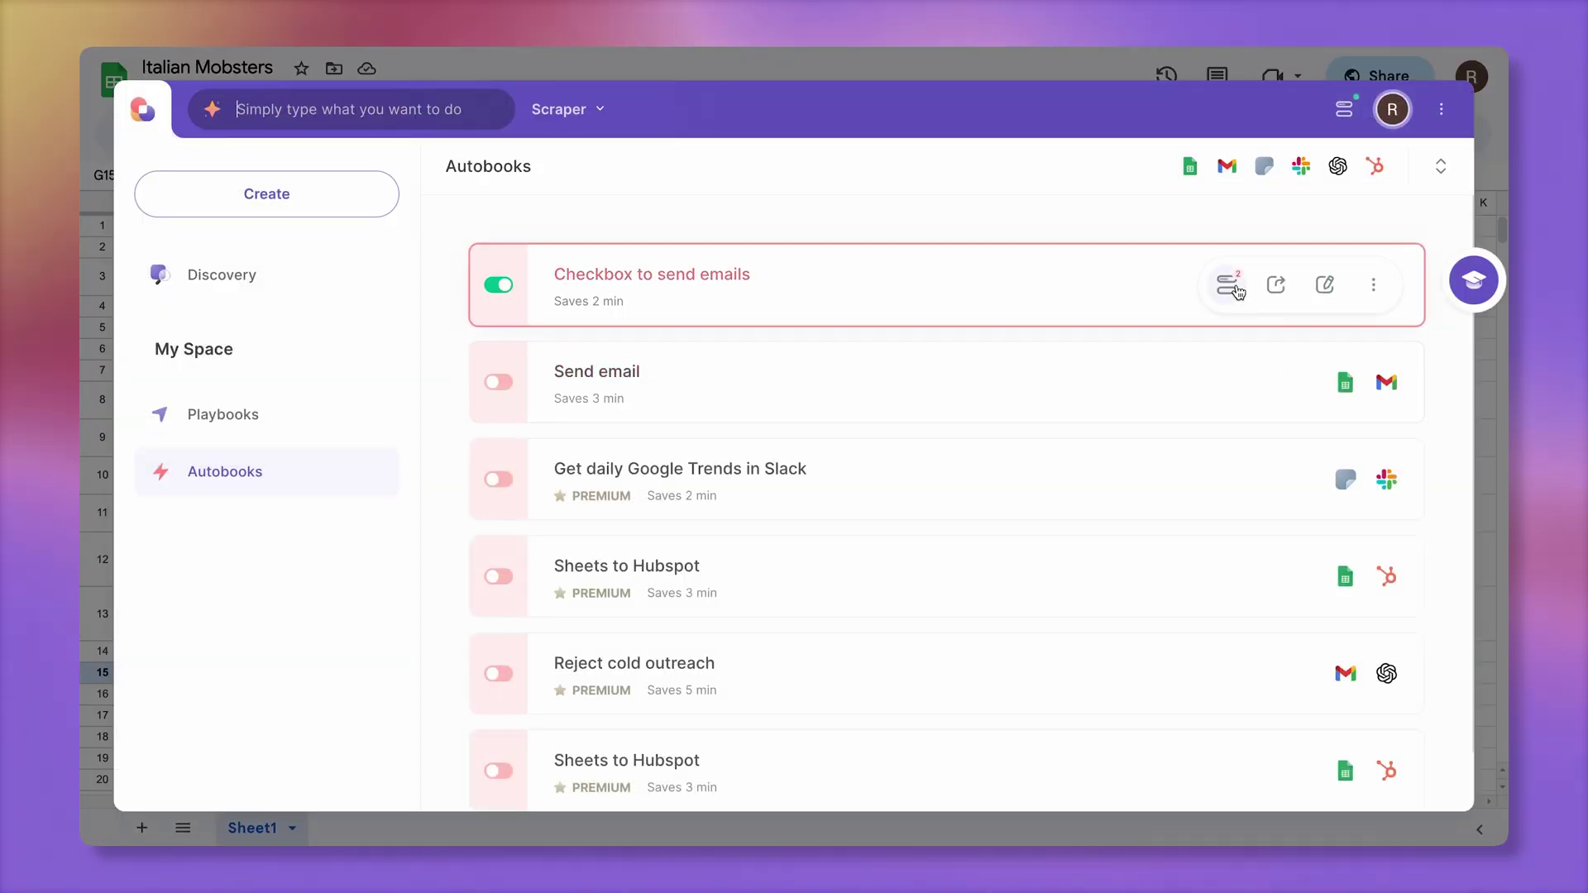
{"action": "left_click", "coordinate": [1229, 286]}
{"action": "left_click", "coordinate": [992, 588]}
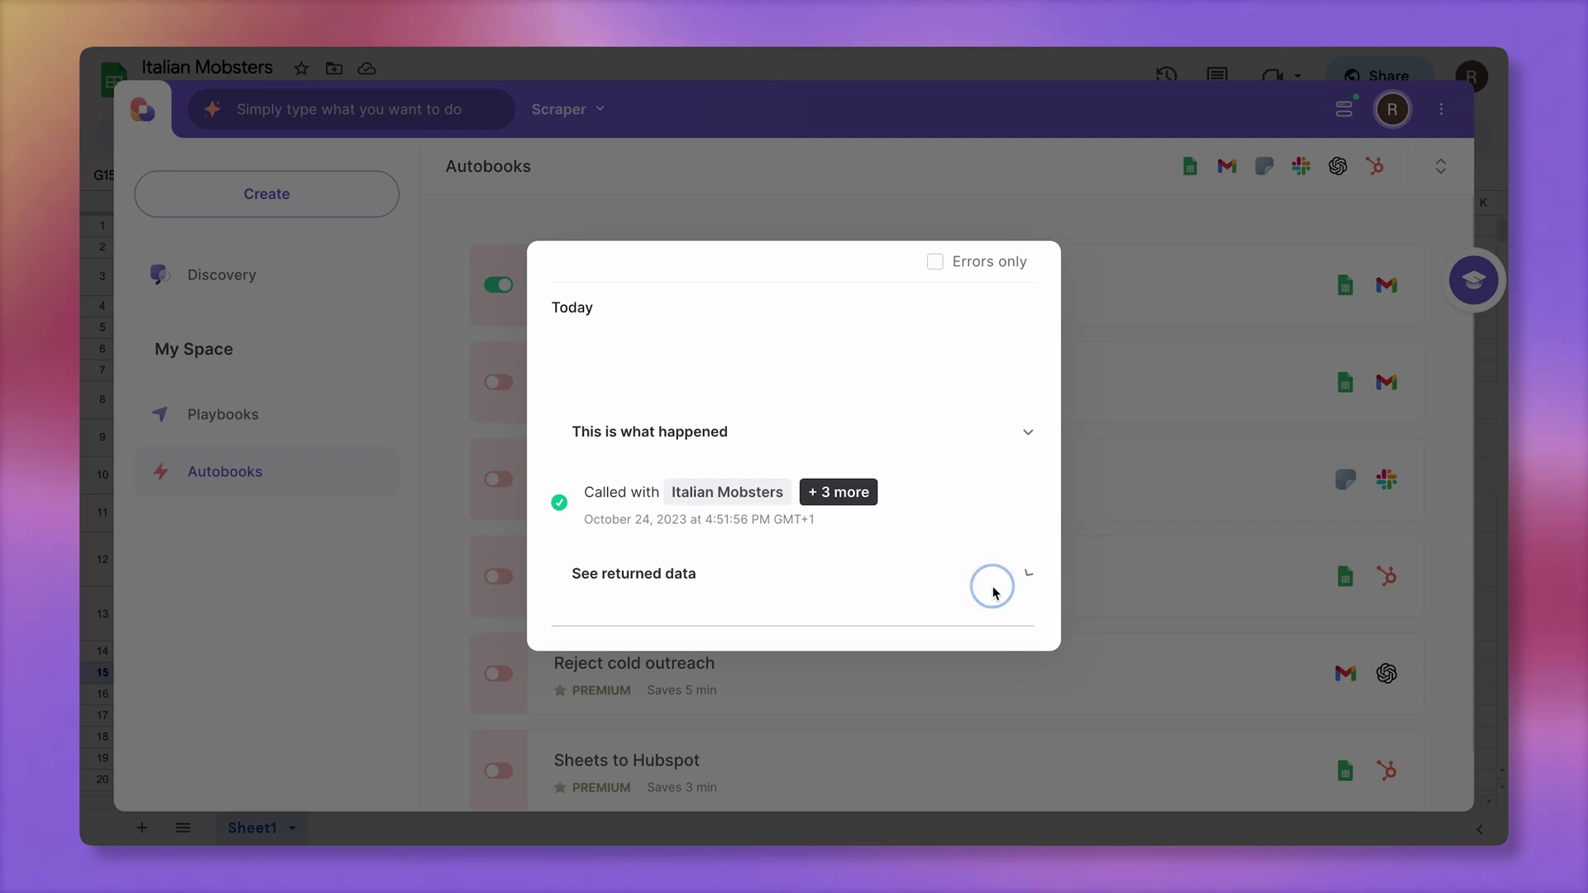
{"action": "scroll", "coordinate": [992, 592], "scroll_direction": "down", "scroll_amount": 5}
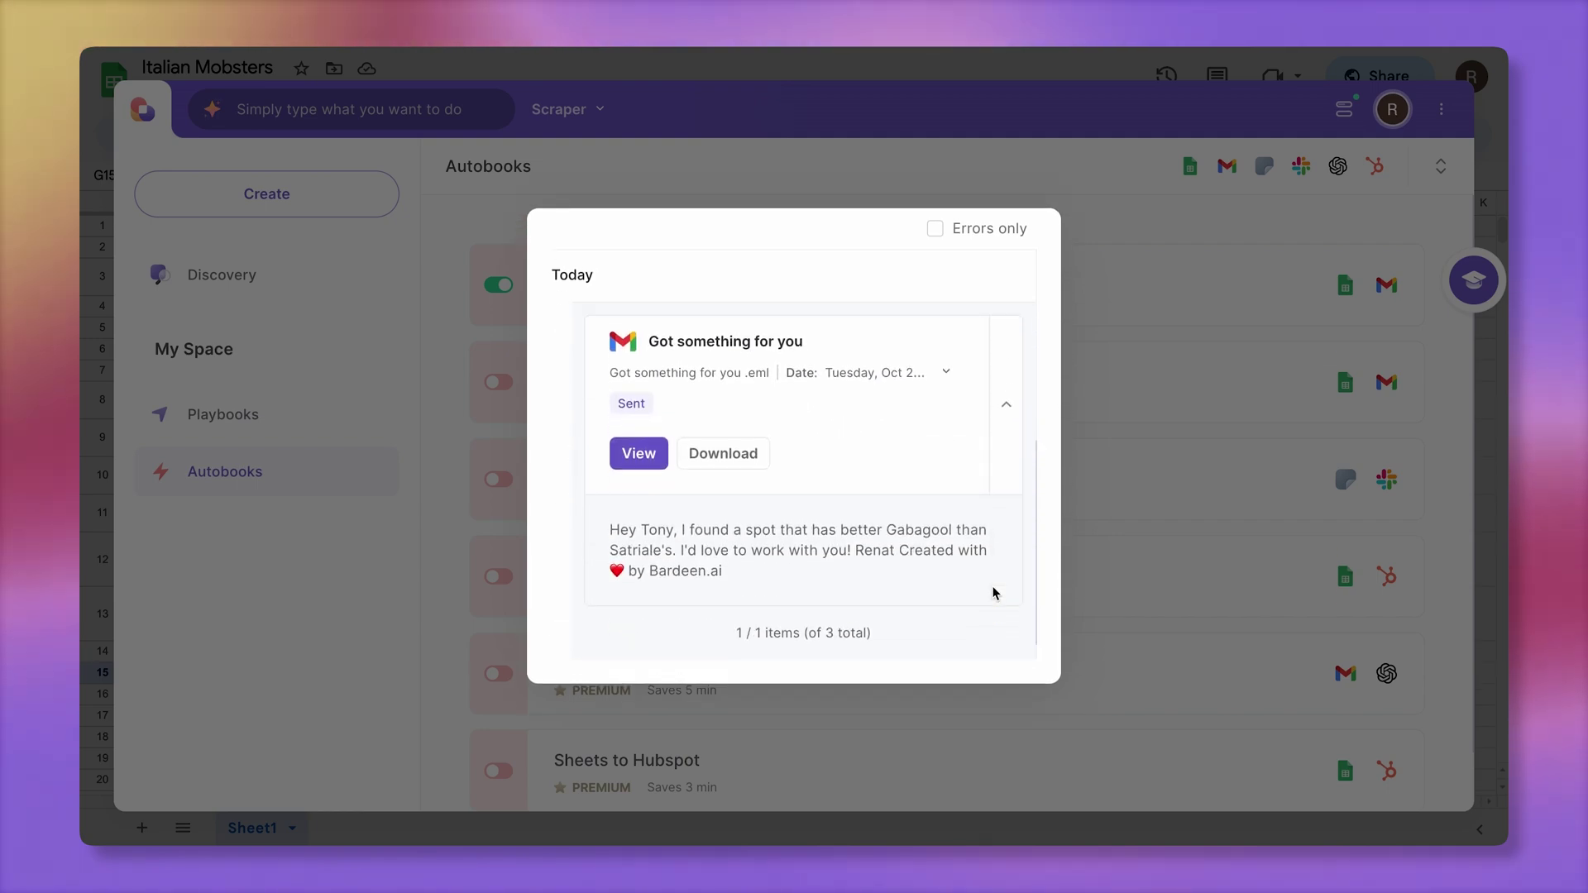